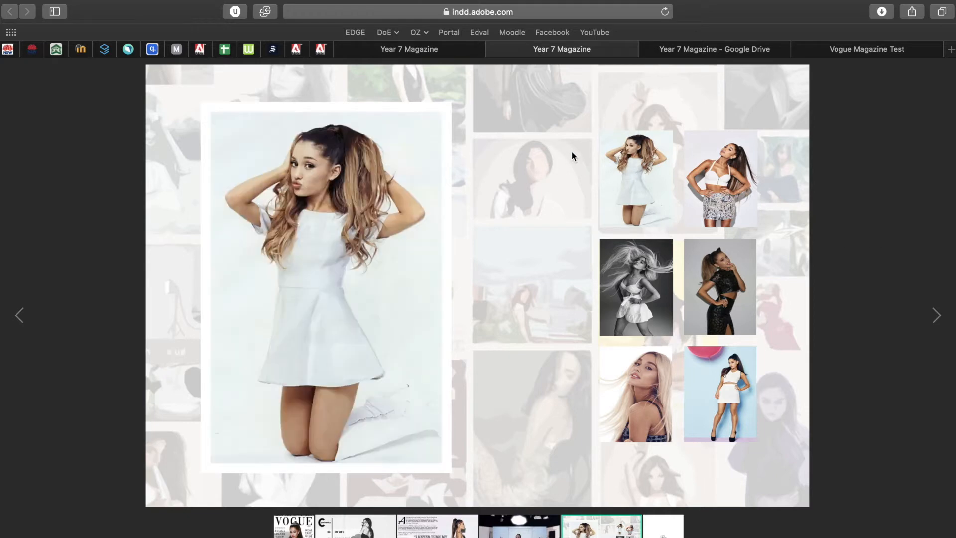
pyautogui.moveTo(717, 172)
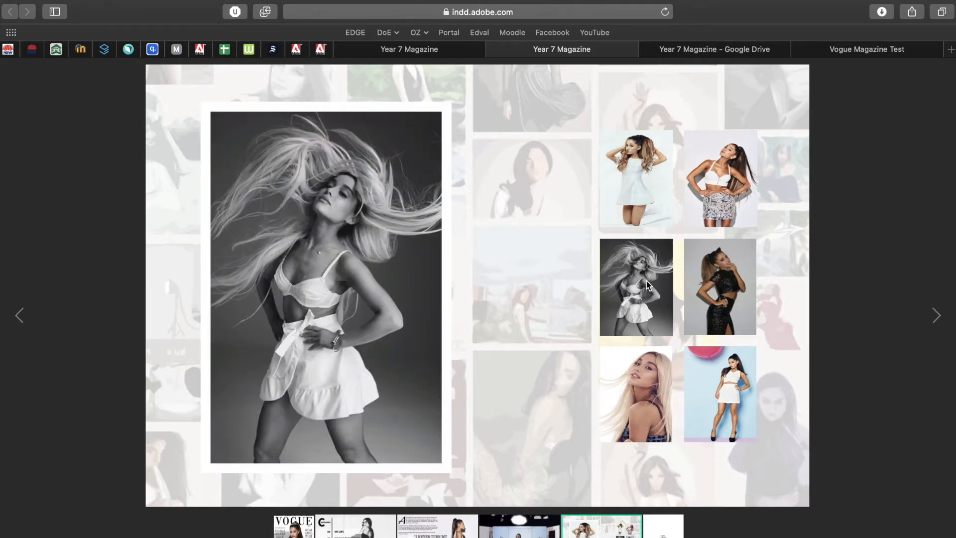
pyautogui.moveTo(731, 405)
pyautogui.moveTo(733, 149)
pyautogui.moveTo(640, 373)
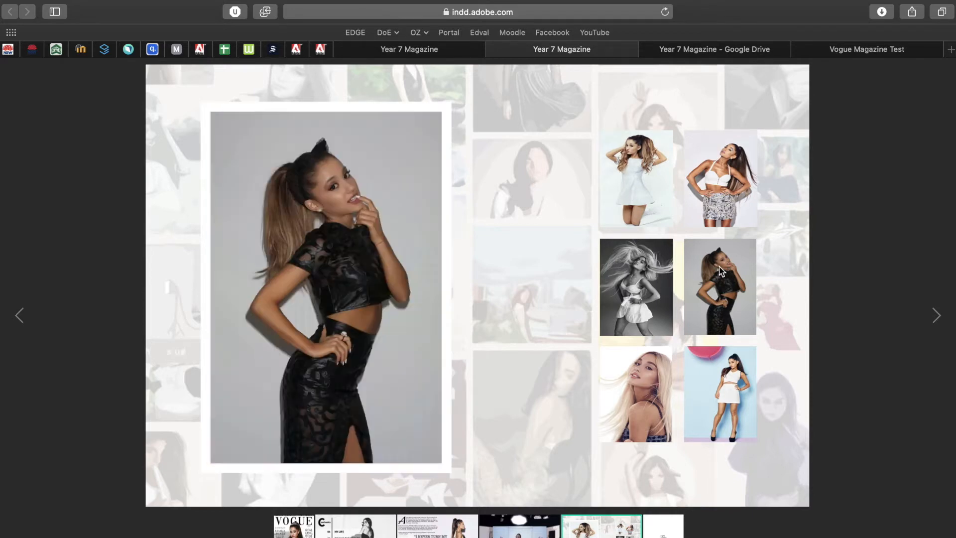
pyautogui.moveTo(644, 164)
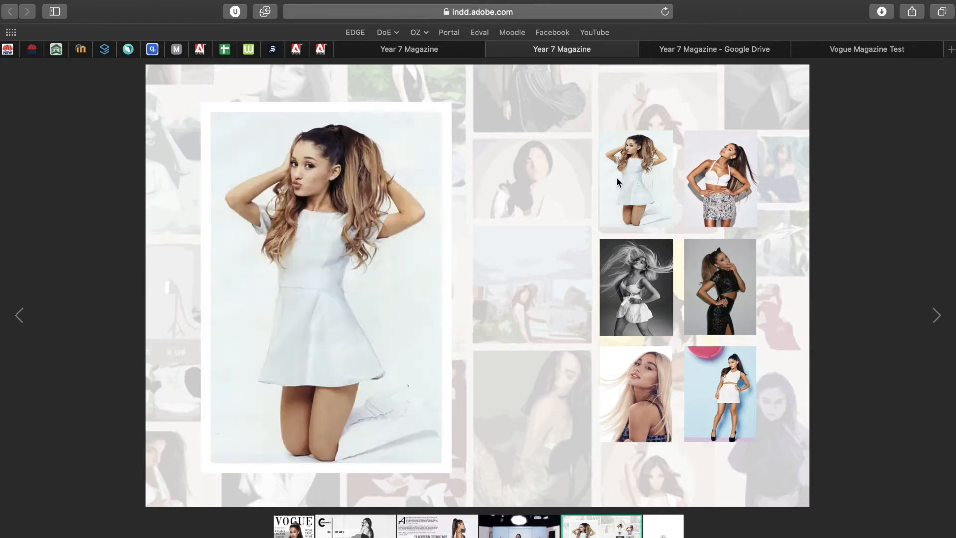
pyautogui.click(693, 54)
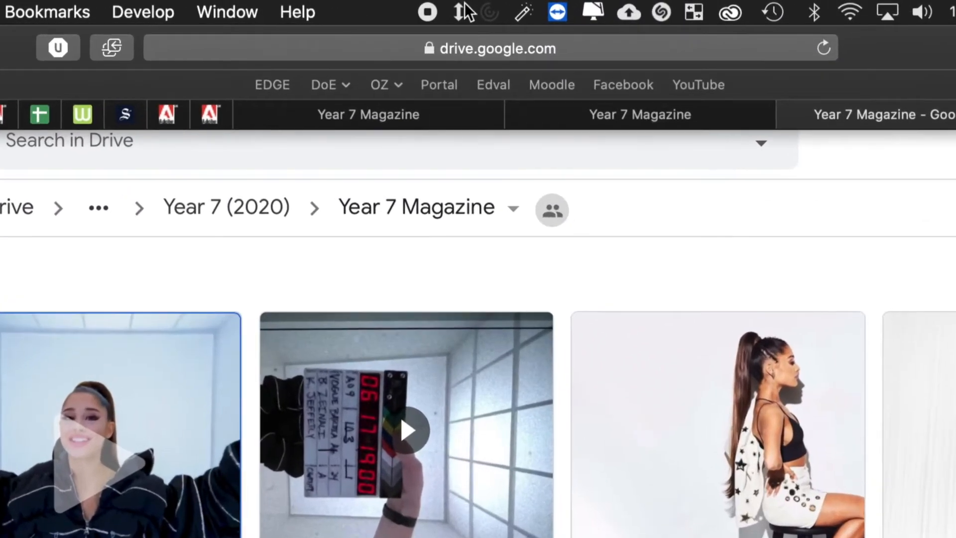
pyautogui.click(505, 34)
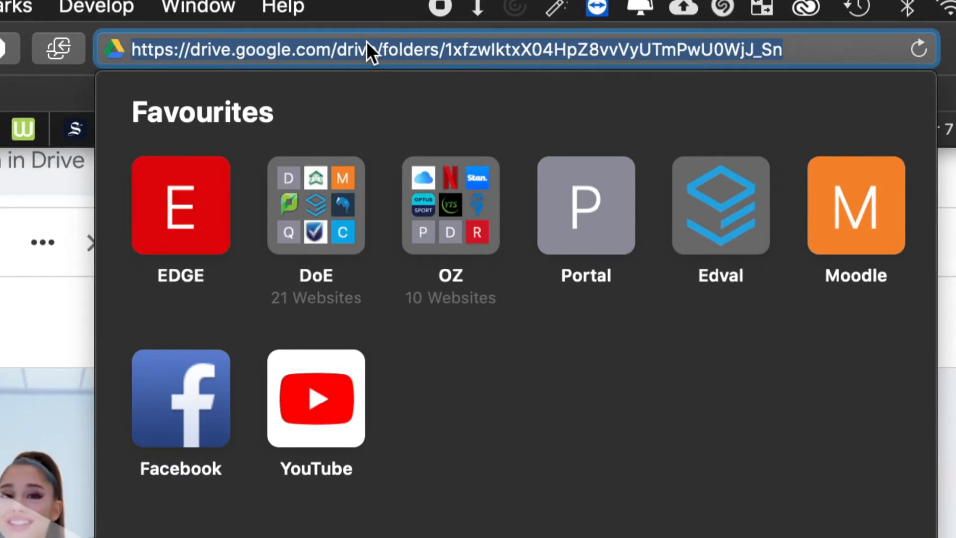
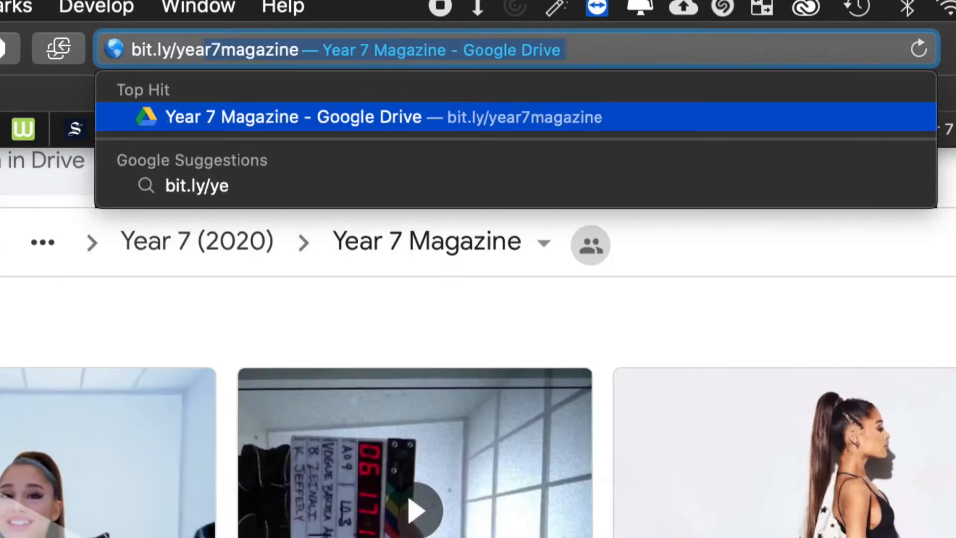
pyautogui.press('Right')
pyautogui.press('Return')
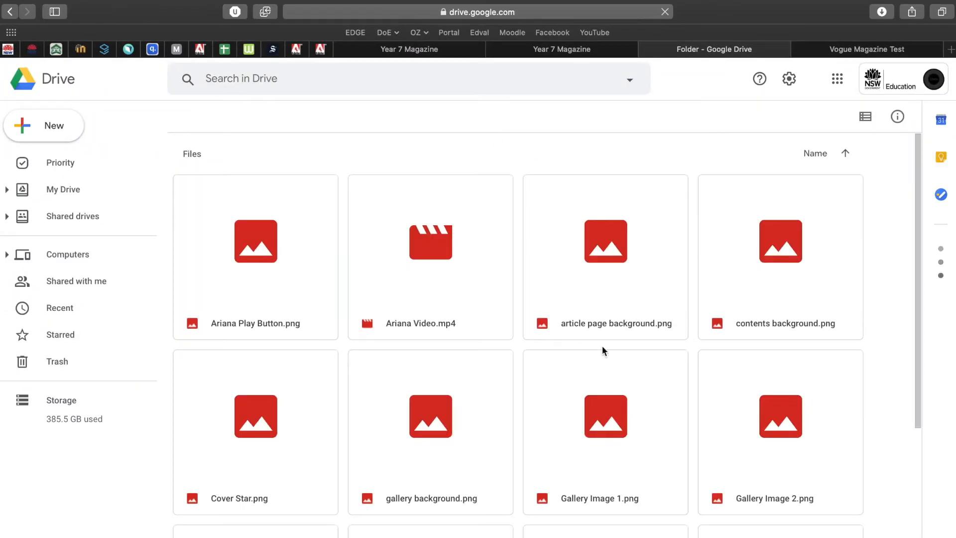
pyautogui.scroll(-3, 587, 433)
pyautogui.scroll(-5, 586, 434)
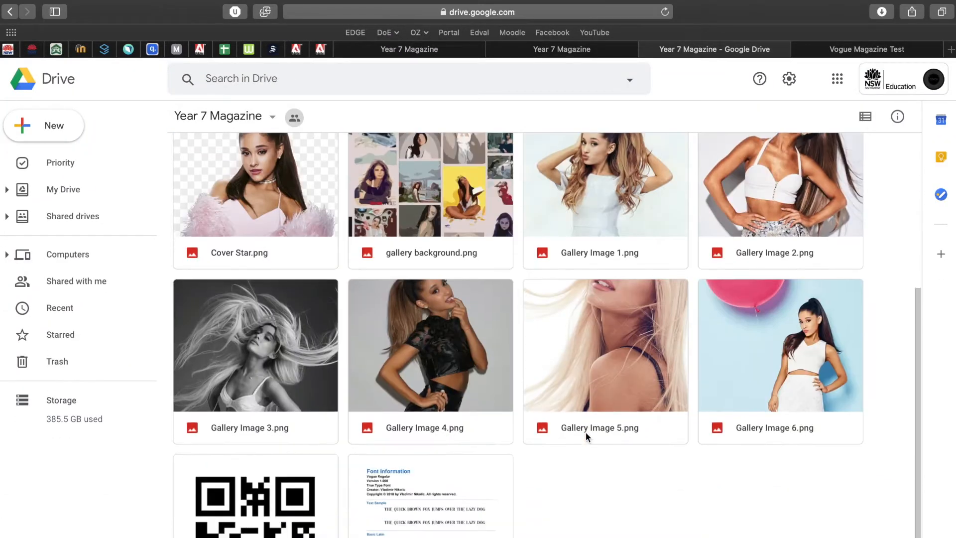
pyautogui.scroll(3, 585, 436)
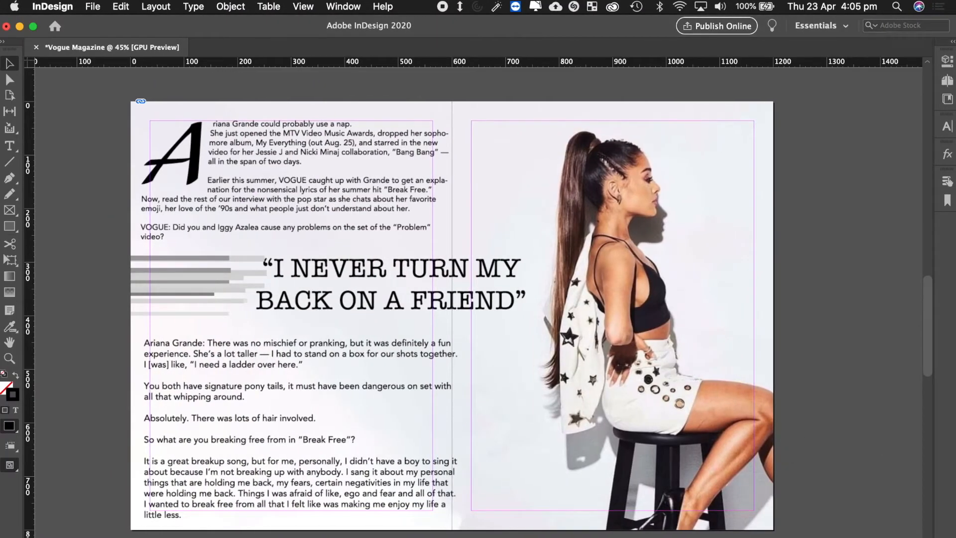
# Scroll down to the gallery spread and delete the stray "6" text frame.
pyautogui.scroll(20, 908, 342)
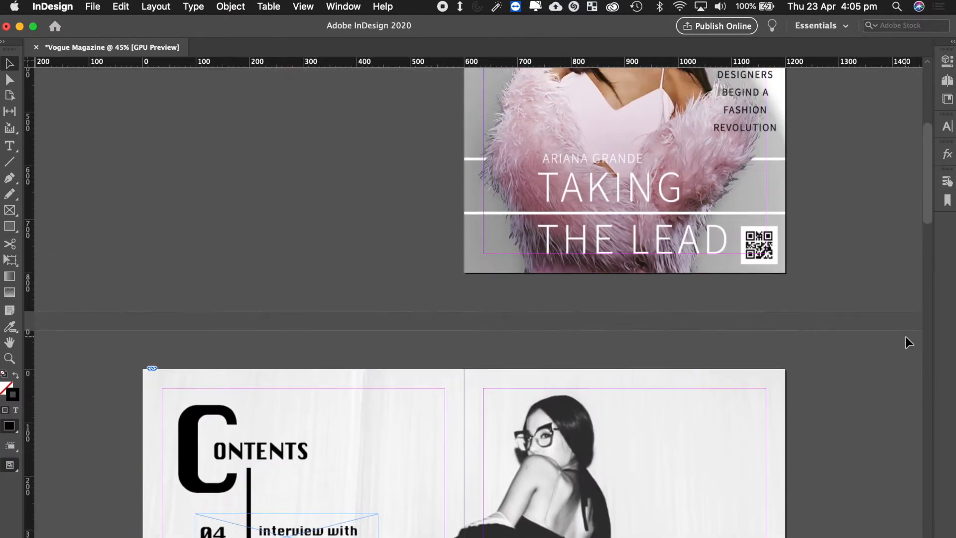
pyautogui.scroll(-10, 906, 336)
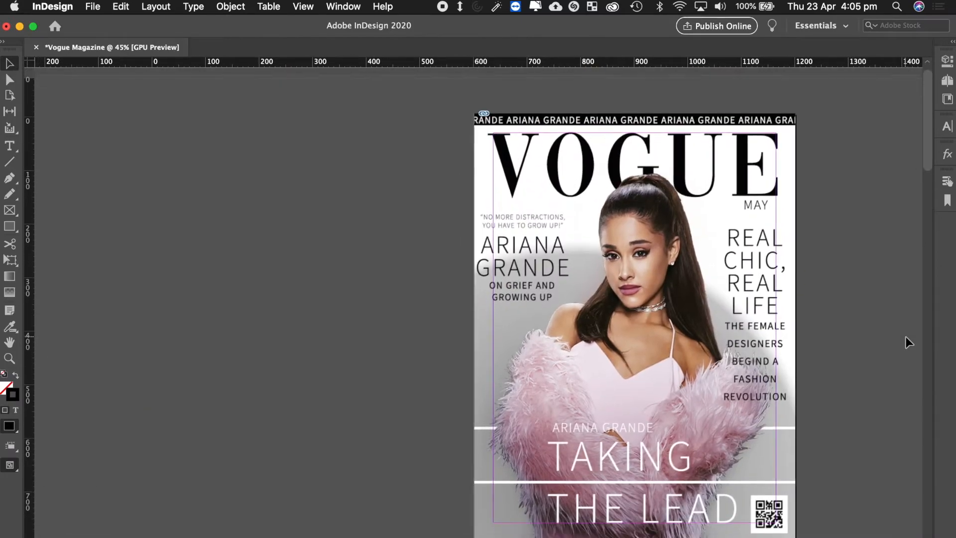
pyautogui.scroll(-10, 906, 337)
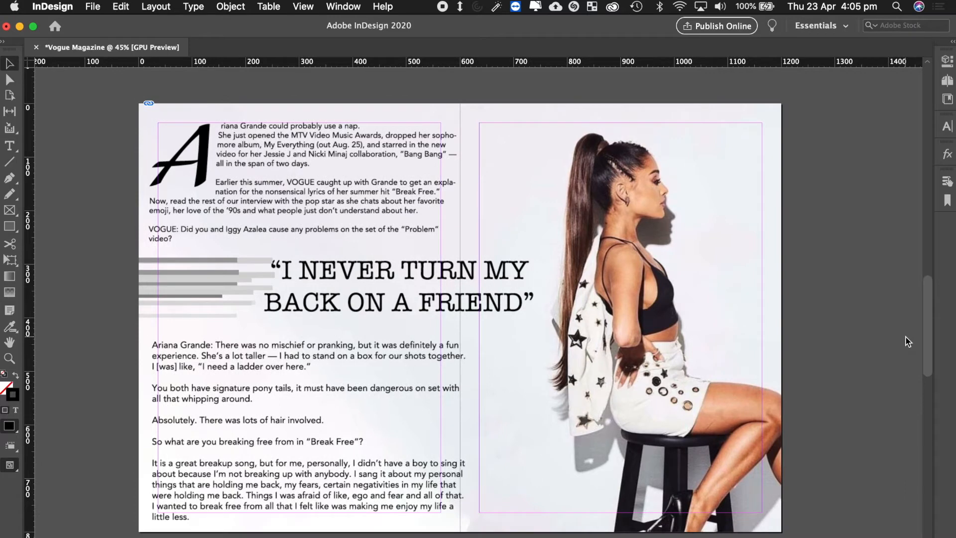
pyautogui.scroll(-10, 906, 338)
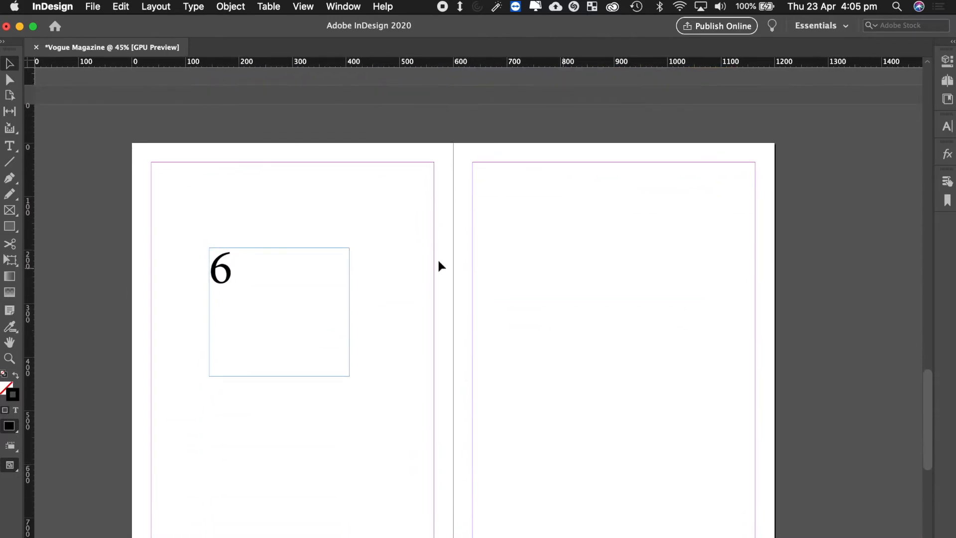
pyautogui.click(325, 260)
pyautogui.press('BackSpace')
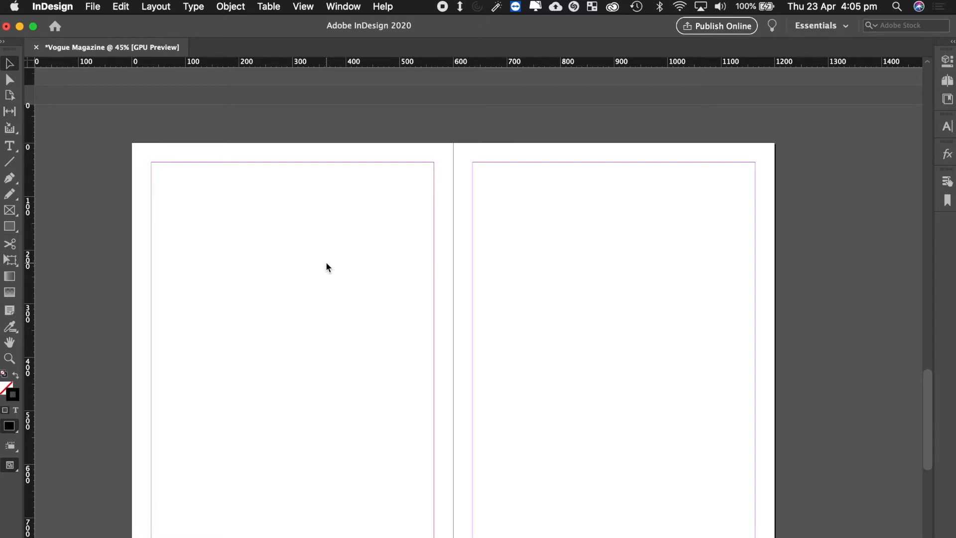
# Place Gallery Background copy.png in a frame spanning both pages of the spread.
pyautogui.click(92, 7)
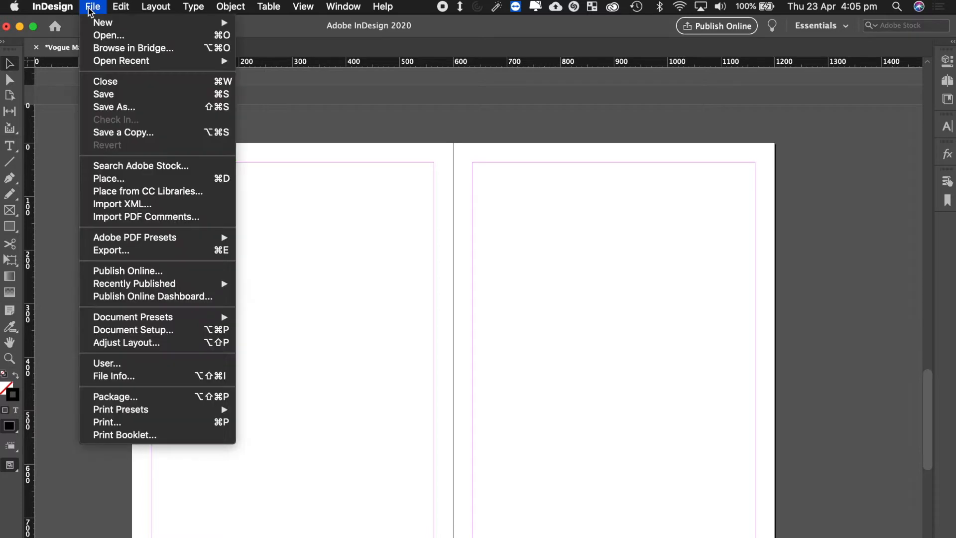
pyautogui.click(131, 179)
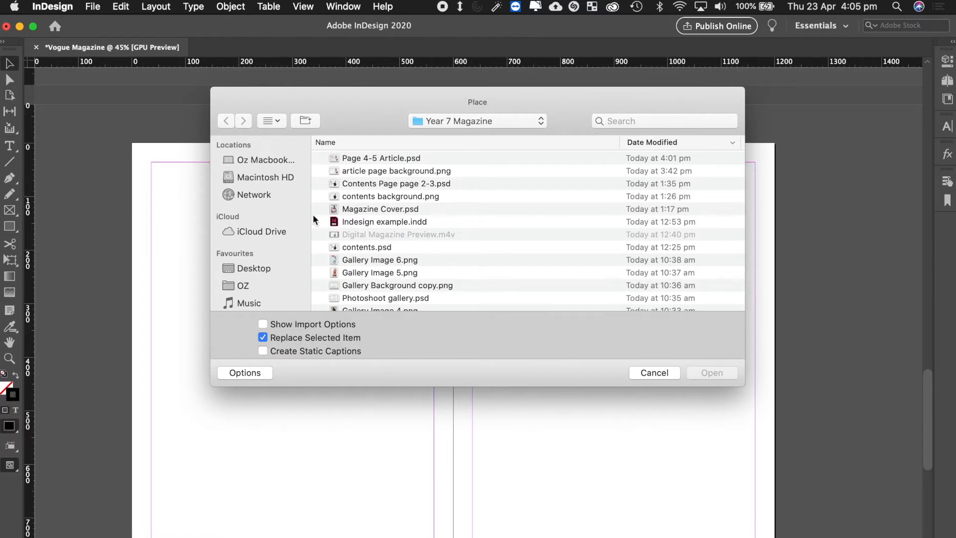
pyautogui.scroll(-5, 401, 241)
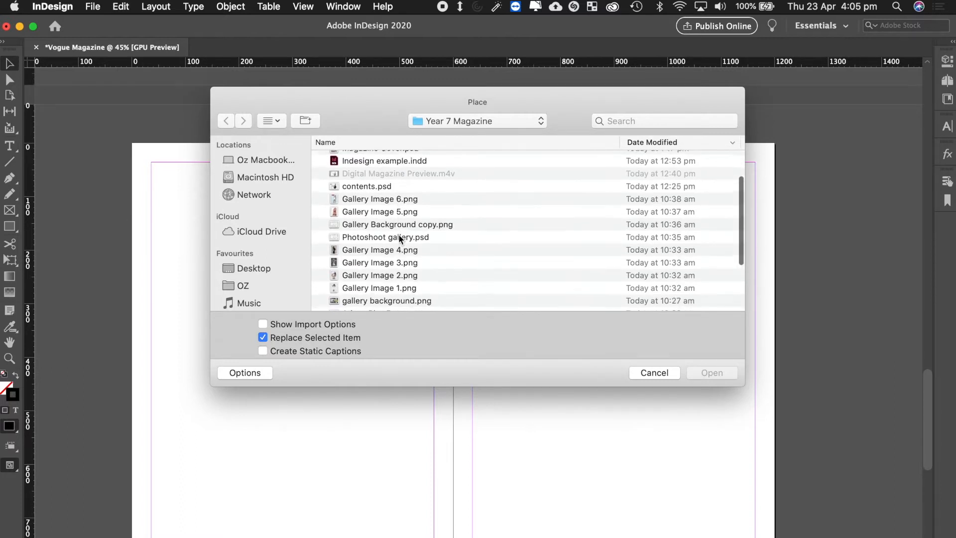
pyautogui.click(393, 223)
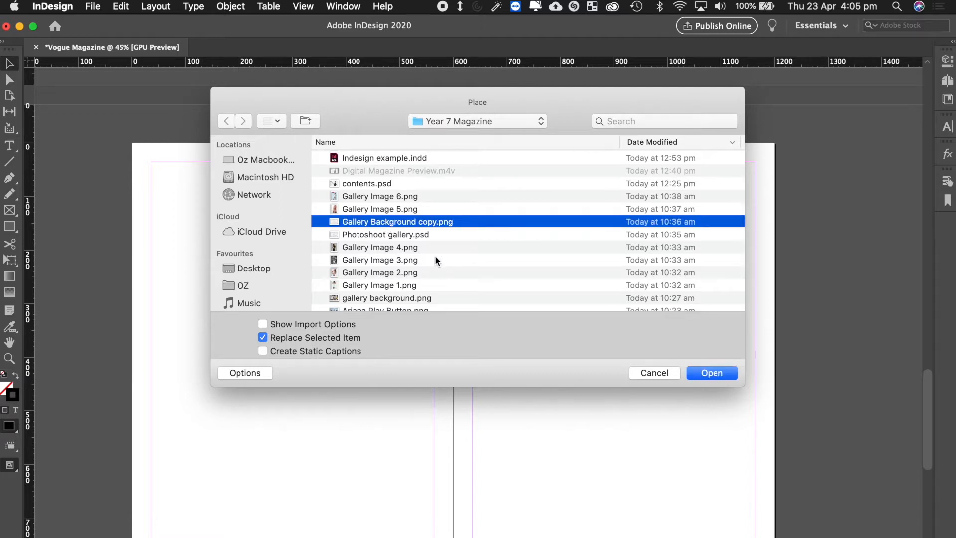
pyautogui.click(705, 375)
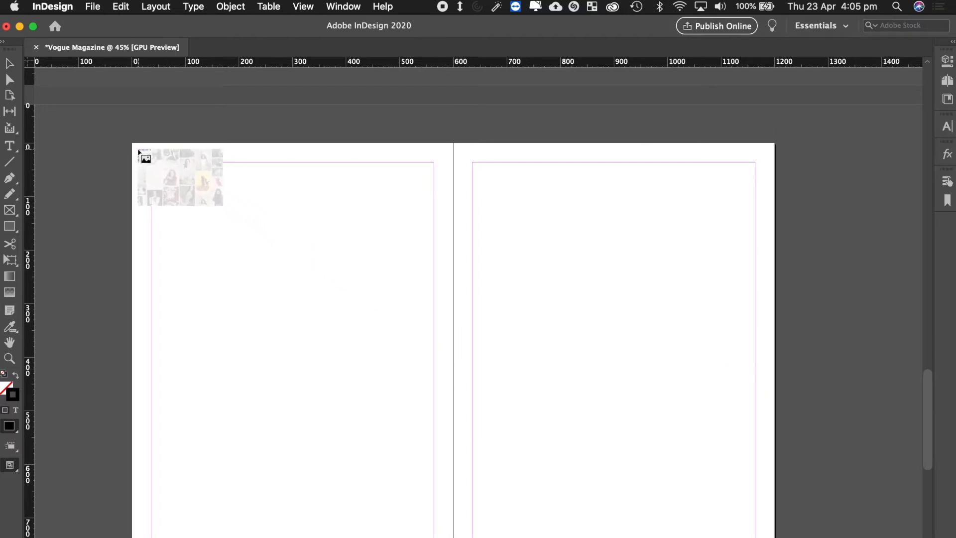
pyautogui.moveTo(133, 145); pyautogui.dragTo(774, 537)
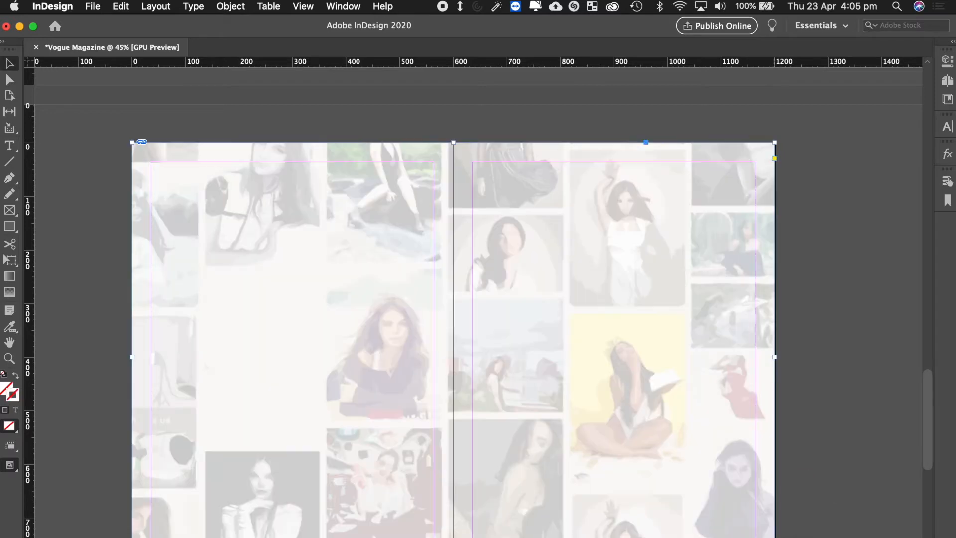
pyautogui.click(842, 437)
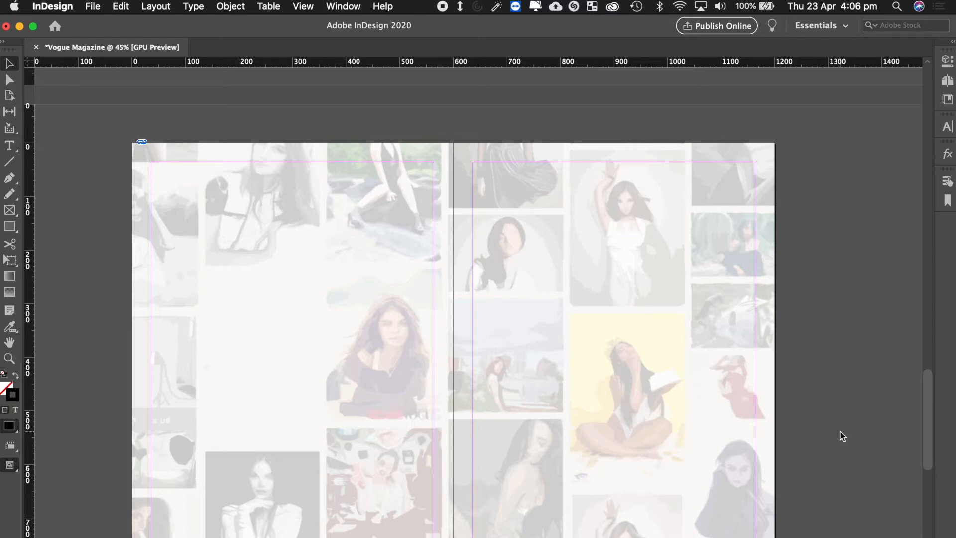
# Launch Adobe Photoshop 2020 from system search.
pyautogui.press('super+space')
pyautogui.write('photos')
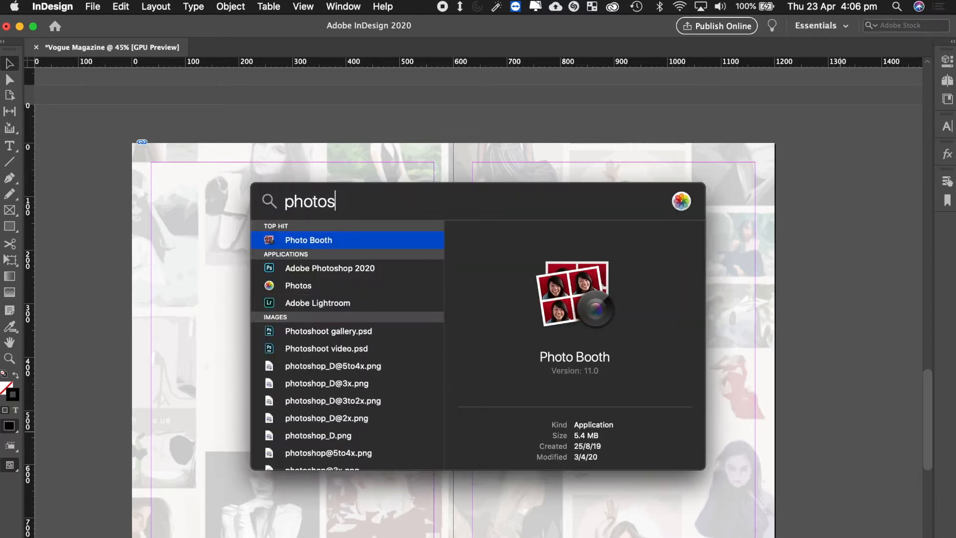
pyautogui.write('h')
pyautogui.press('Return')
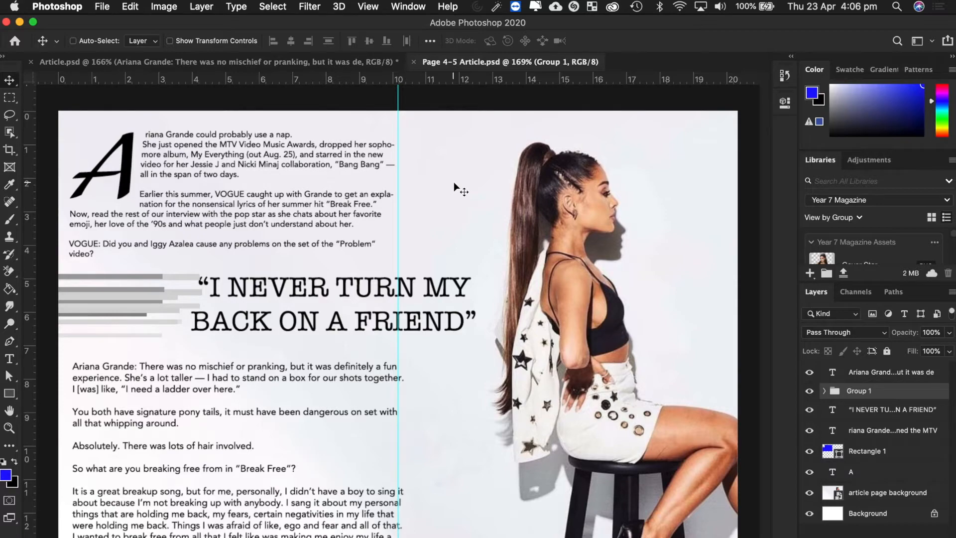
# Search Bing Images for 'ariana grande' in a new browser tab.
pyautogui.press('super+Tab')
pyautogui.press('super+t')
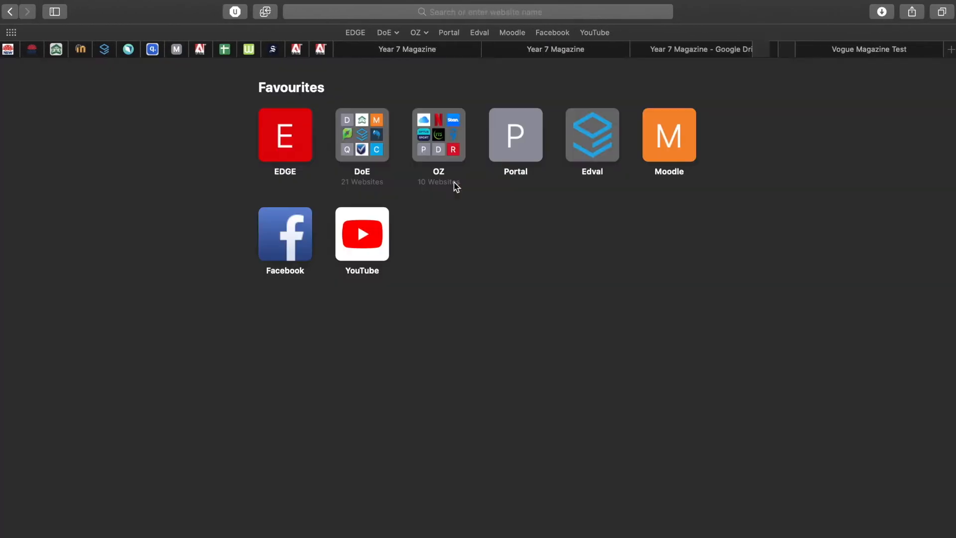
pyautogui.write('bing.com')
pyautogui.press('Return')
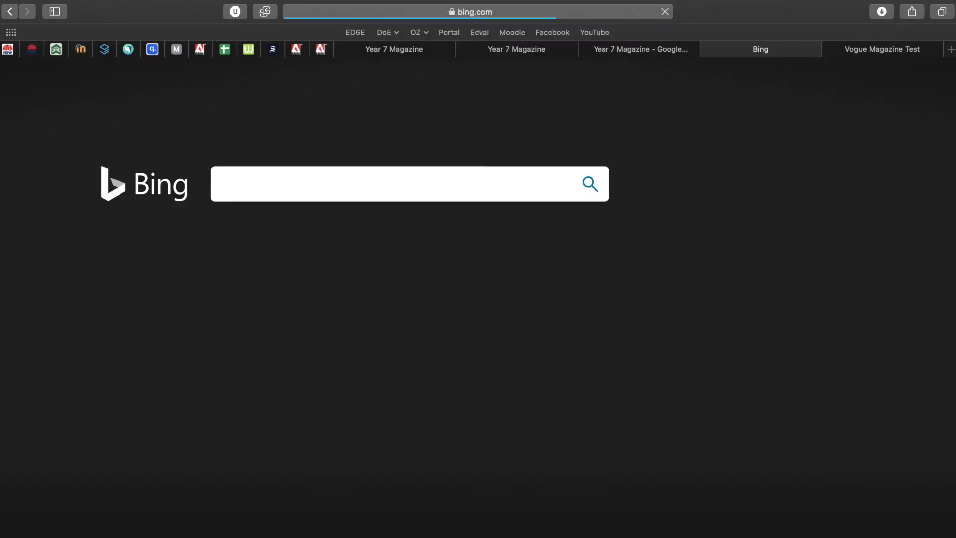
pyautogui.click(281, 178)
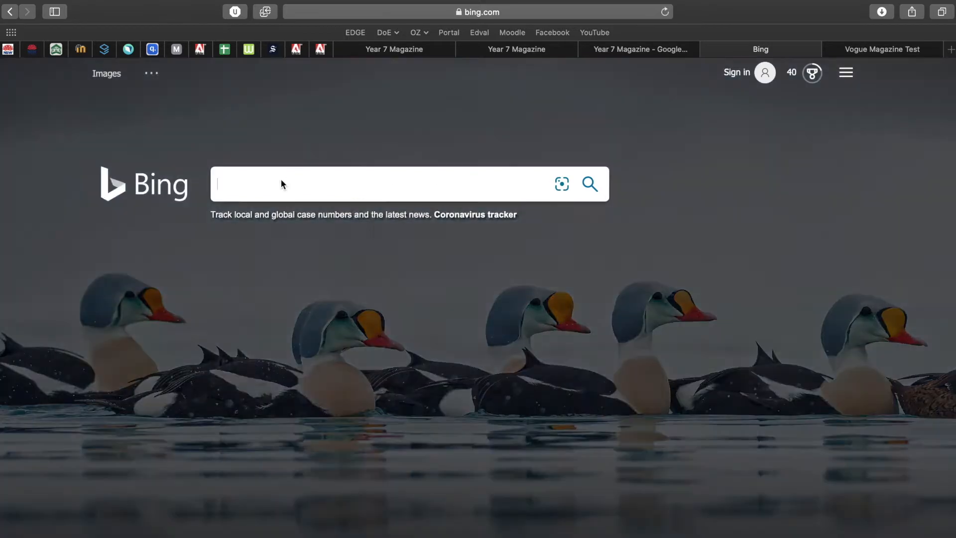
pyautogui.write('ariana grnde')
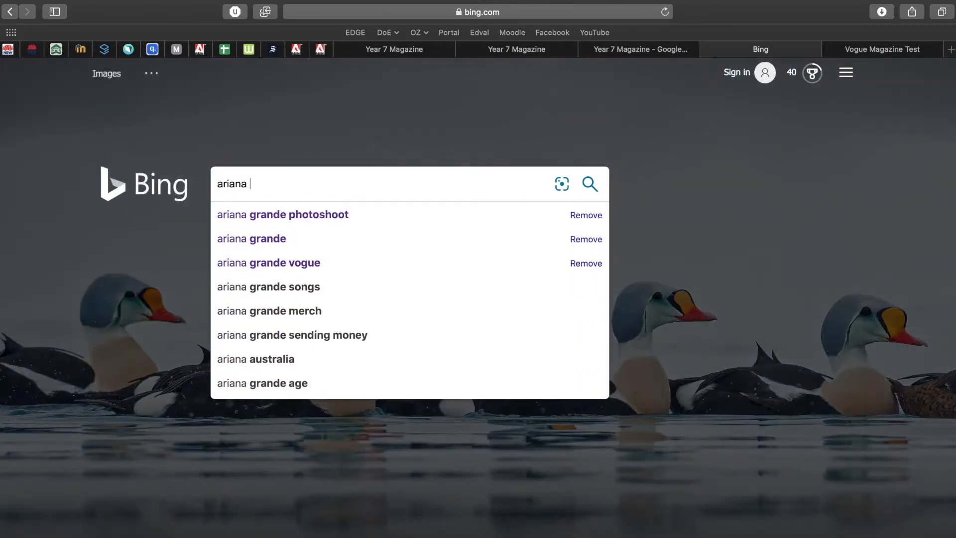
pyautogui.press('BackSpace')
pyautogui.press('BackSpace')
pyautogui.press('BackSpace')
pyautogui.write('ande')
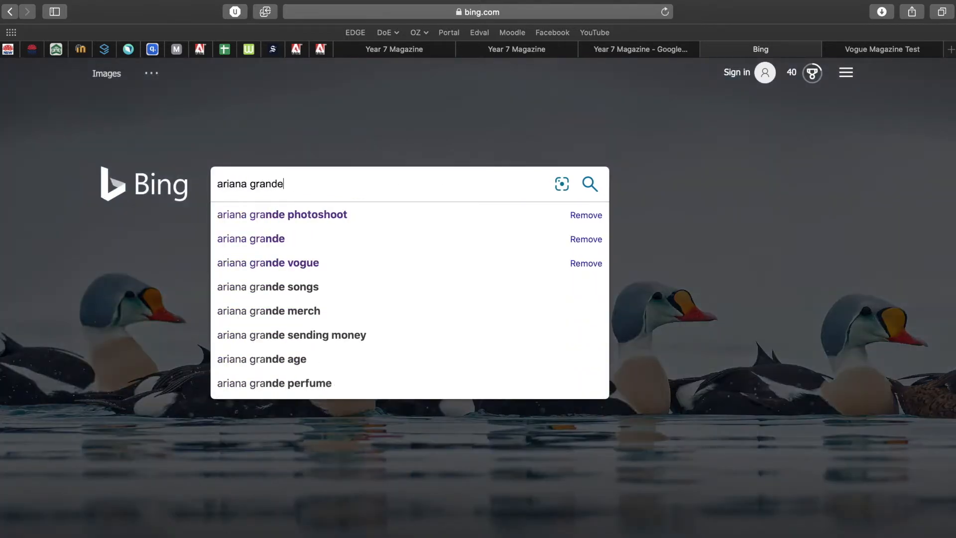
pyautogui.press('Return')
pyautogui.click(129, 127)
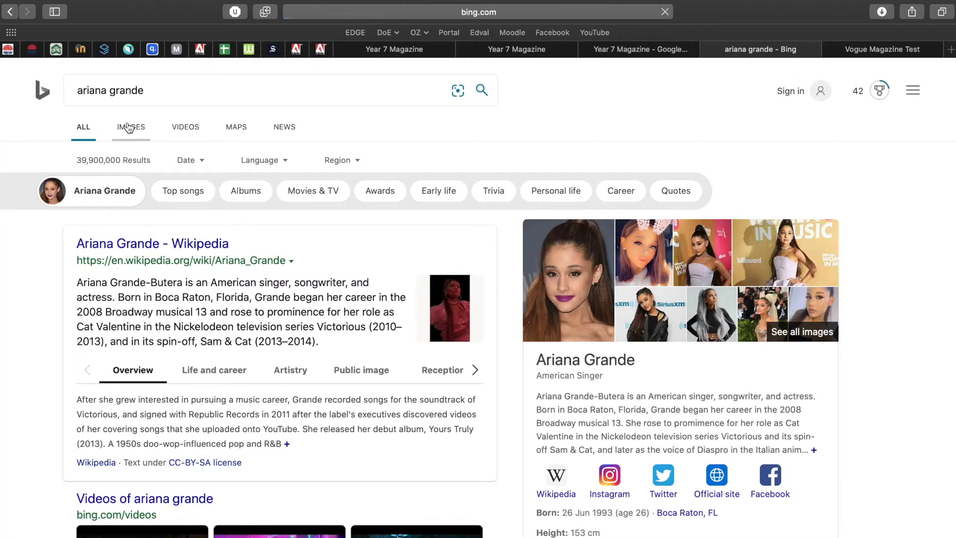
pyautogui.scroll(-3, 77, 390)
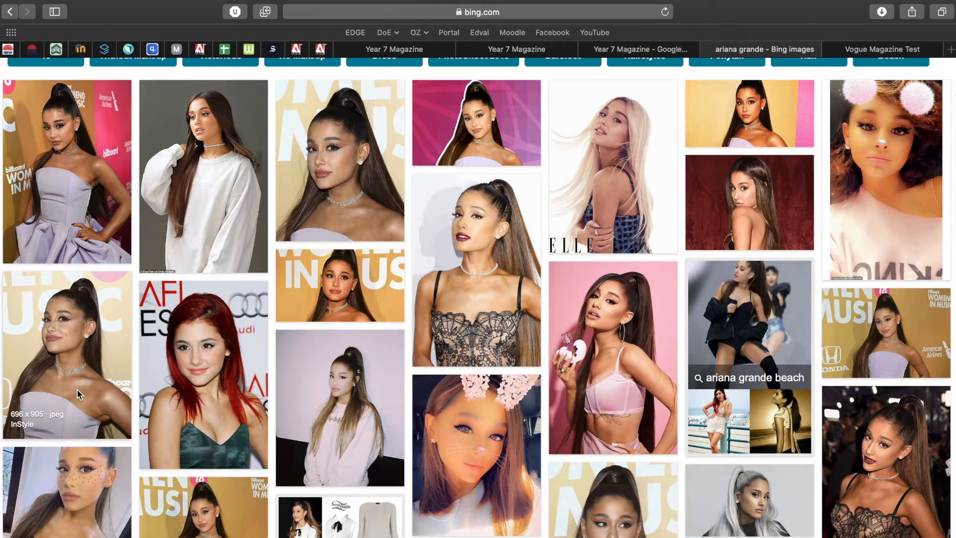
# Screenshot the Ariana Grande image results grid and return to Photoshop.
pyautogui.moveTo(1, 286)
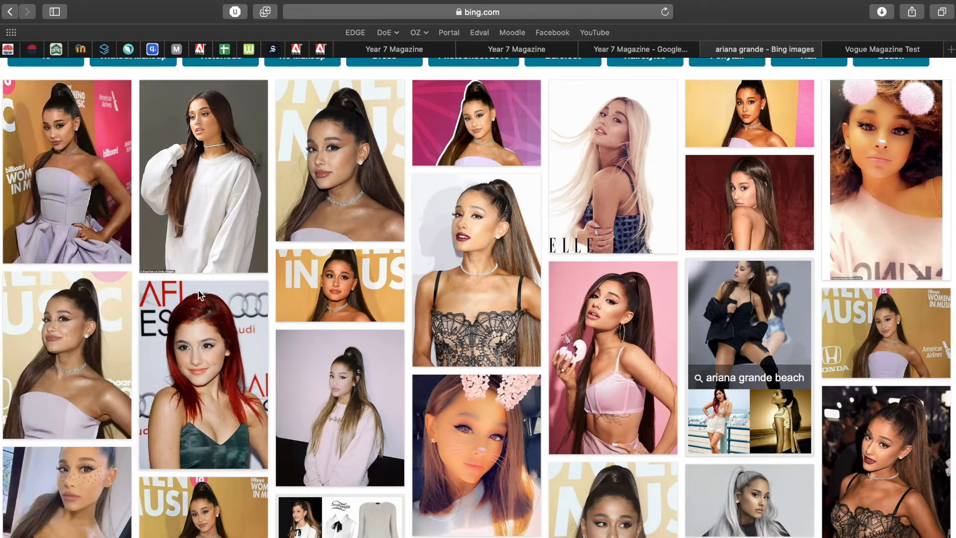
pyautogui.press('super+shift+4')
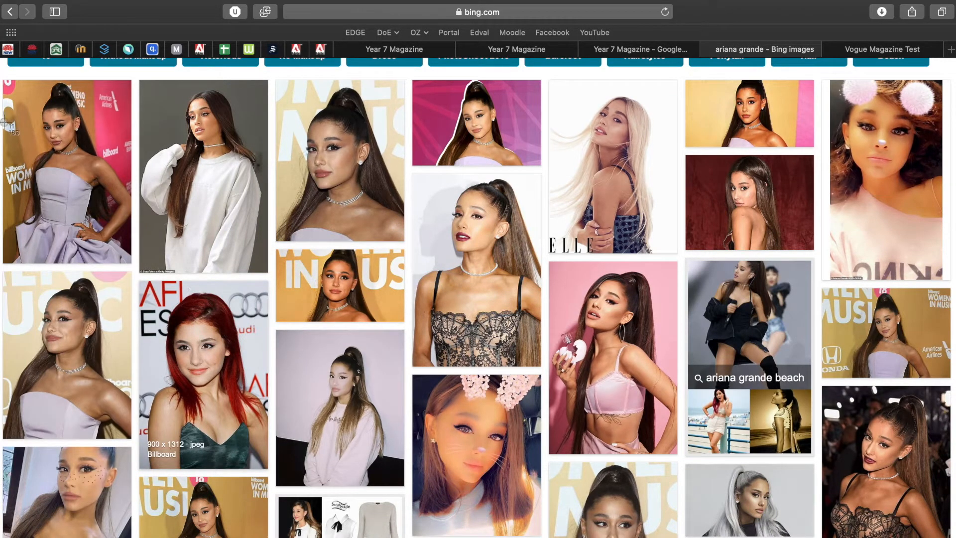
pyautogui.moveTo(2, 74); pyautogui.dragTo(951, 537)
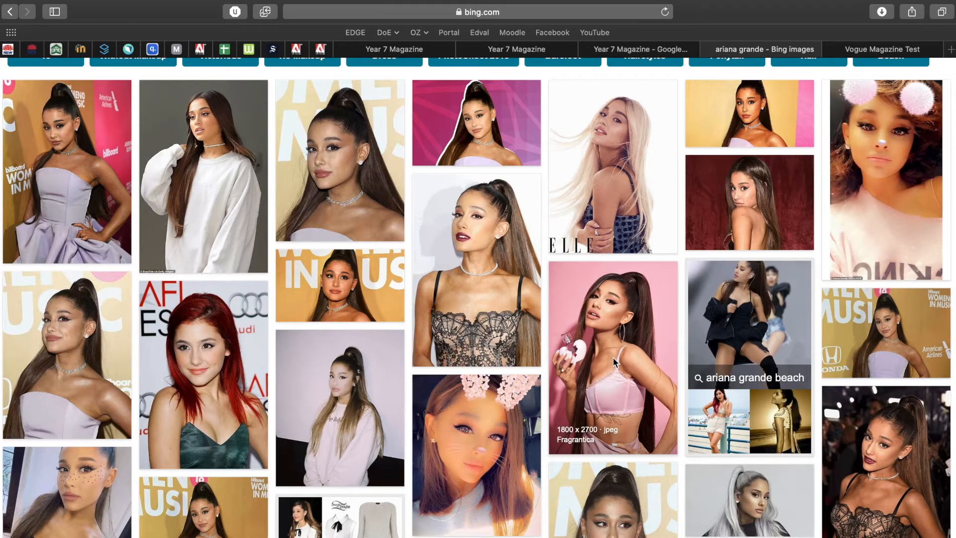
pyautogui.hotkey('ctrl', 'Left')
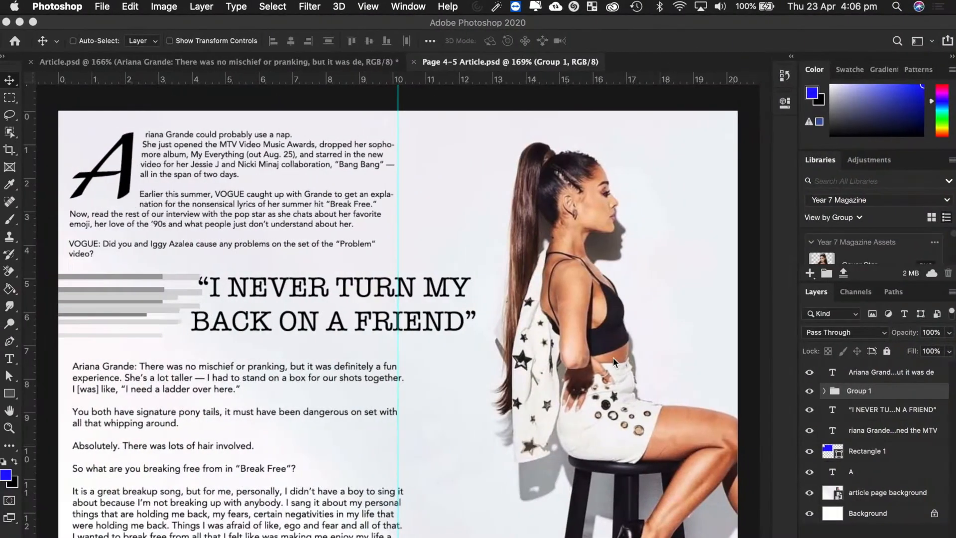
# Open Screen Shot 2020-04-23 at 4.06.45 pm.png from the Desktop in Photoshop.
pyautogui.click(103, 8)
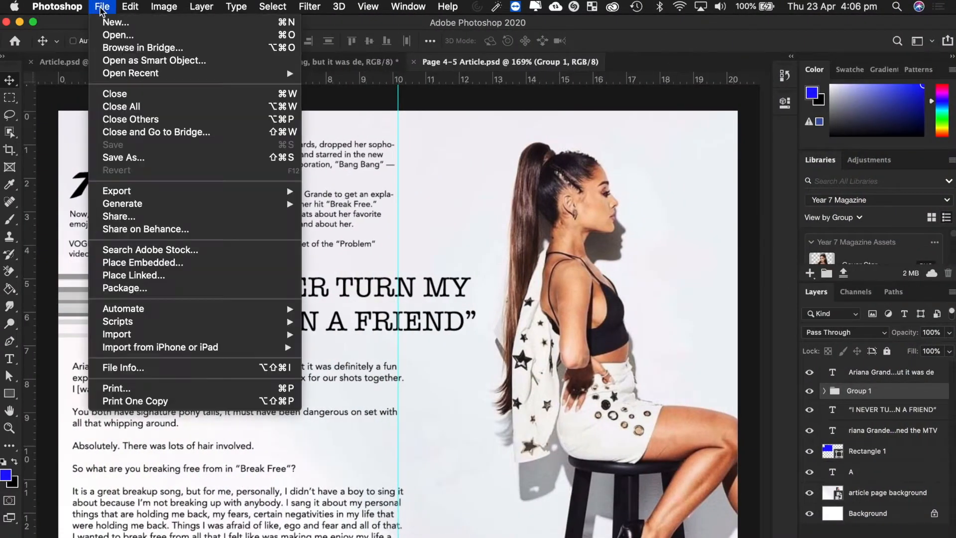
pyautogui.click(125, 35)
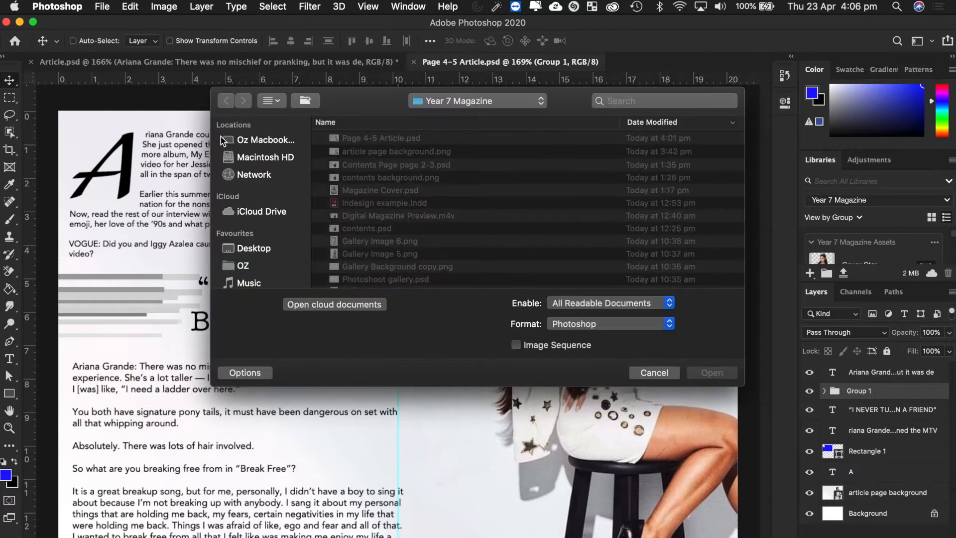
pyautogui.click(252, 247)
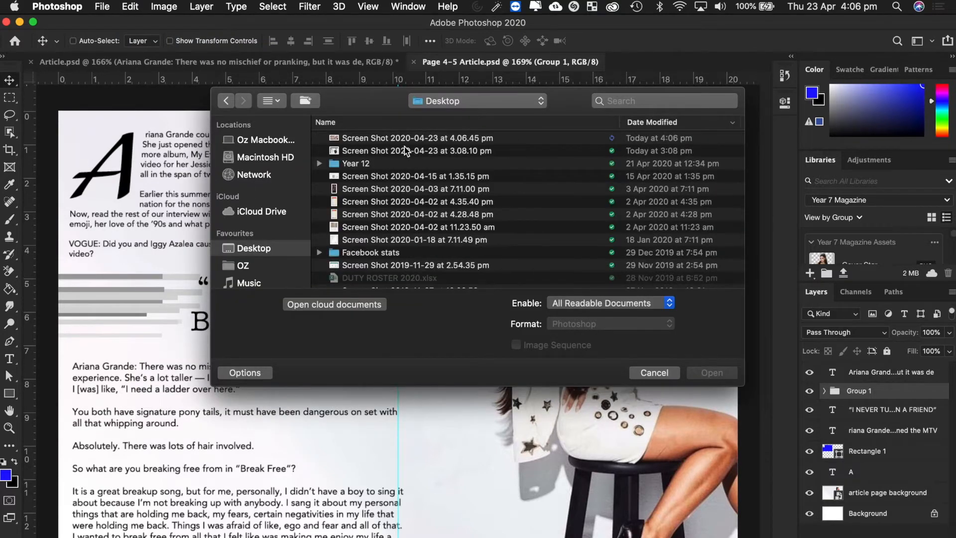
pyautogui.click(711, 375)
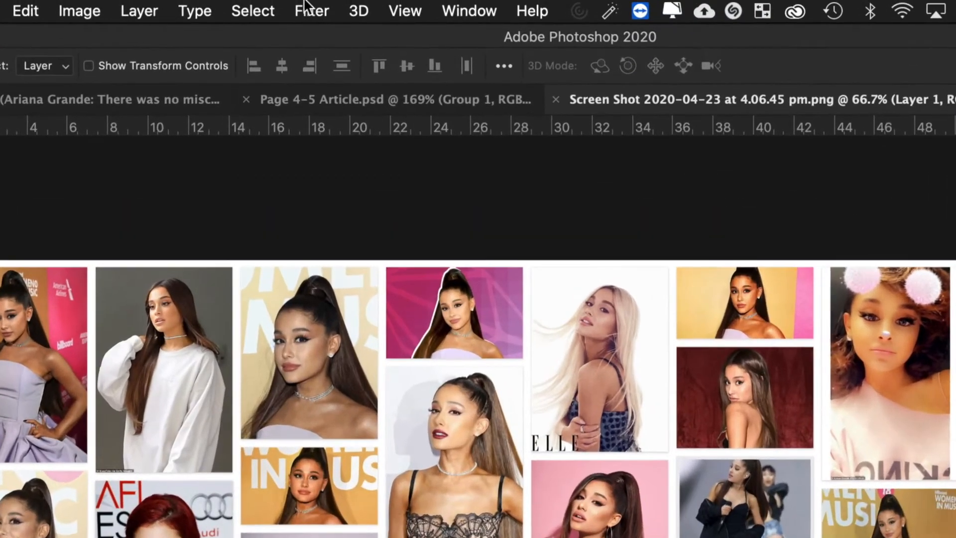
pyautogui.click(313, 10)
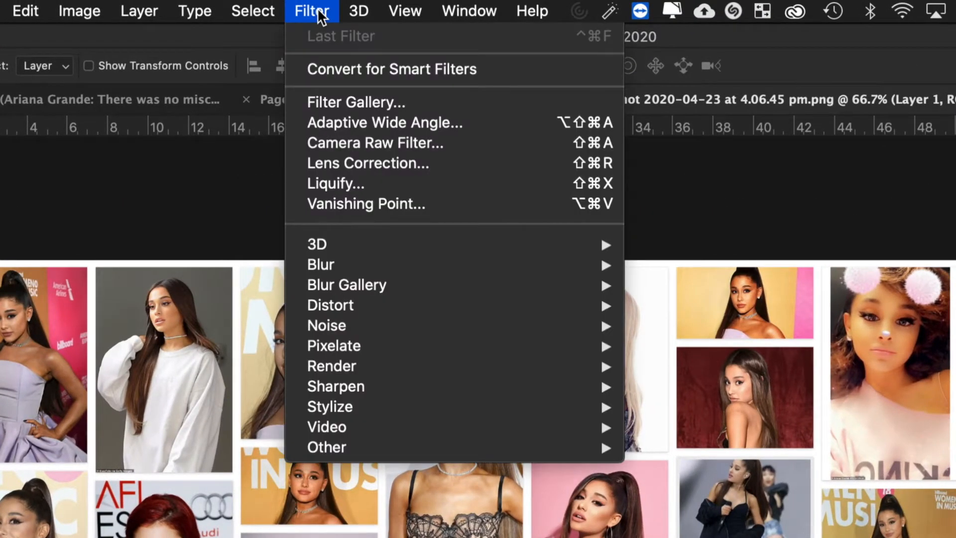
pyautogui.click(416, 102)
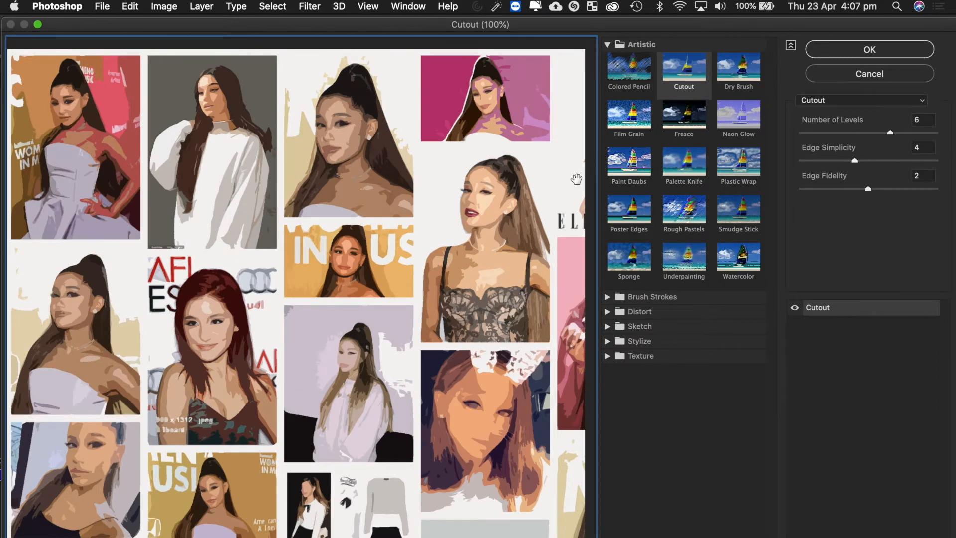
pyautogui.click(608, 356)
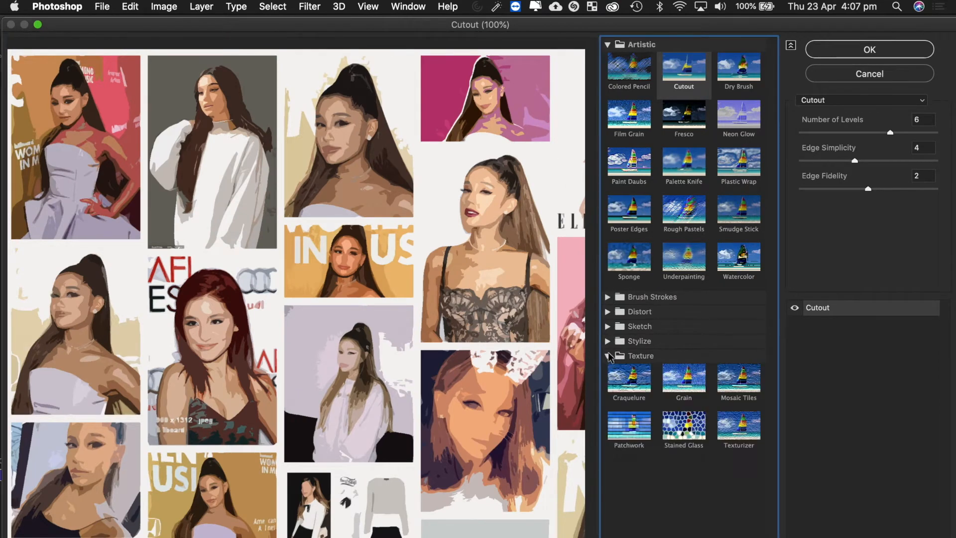
pyautogui.click(608, 342)
pyautogui.click(608, 326)
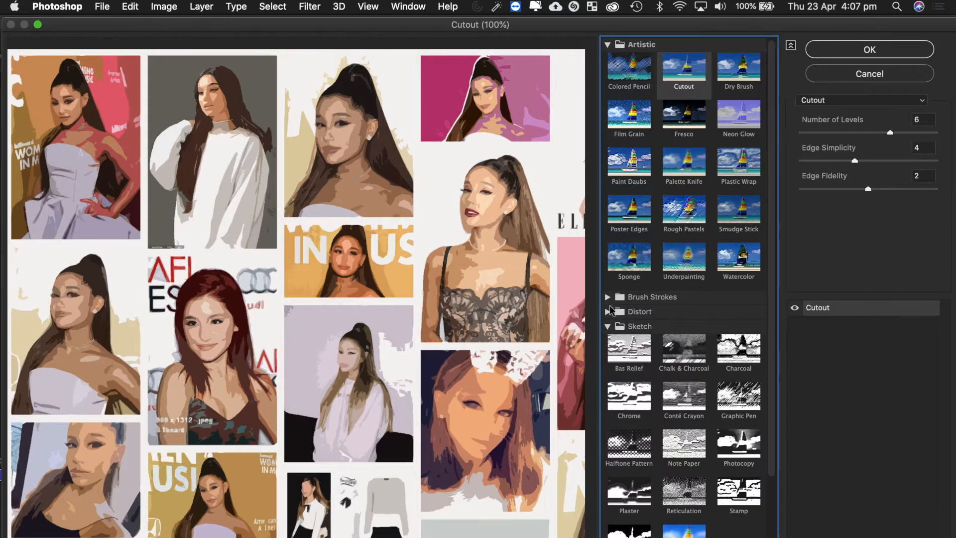
pyautogui.click(608, 311)
pyautogui.scroll(-5, 690, 343)
pyautogui.scroll(5, 689, 344)
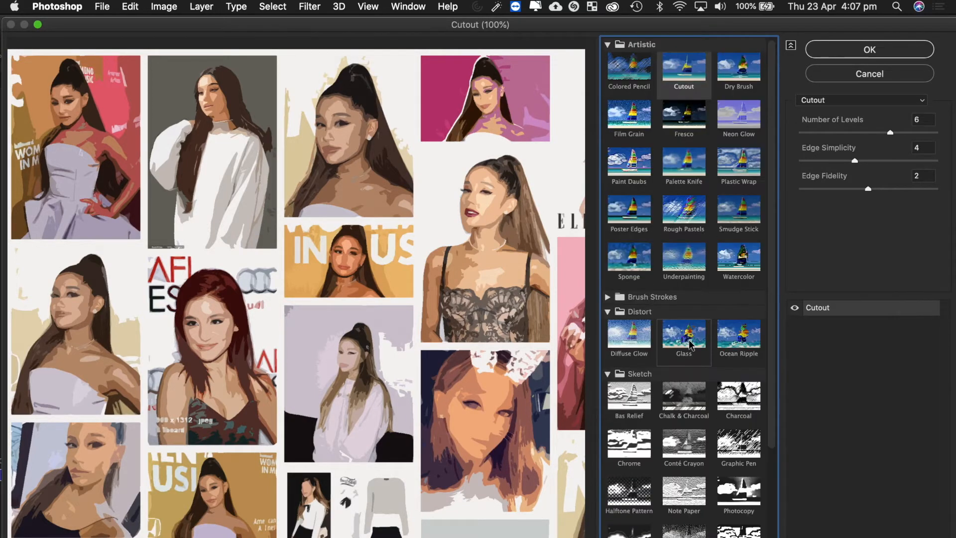
pyautogui.click(628, 67)
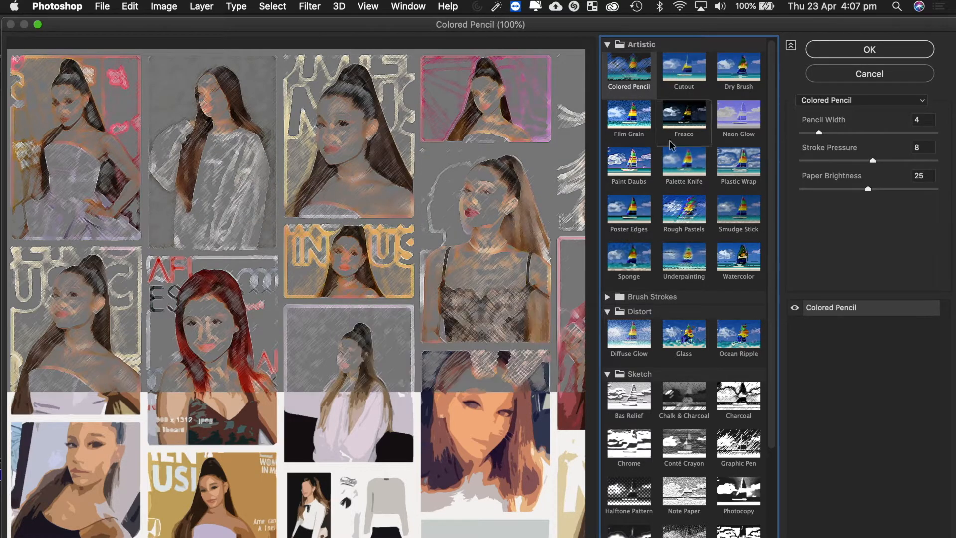
pyautogui.click(682, 164)
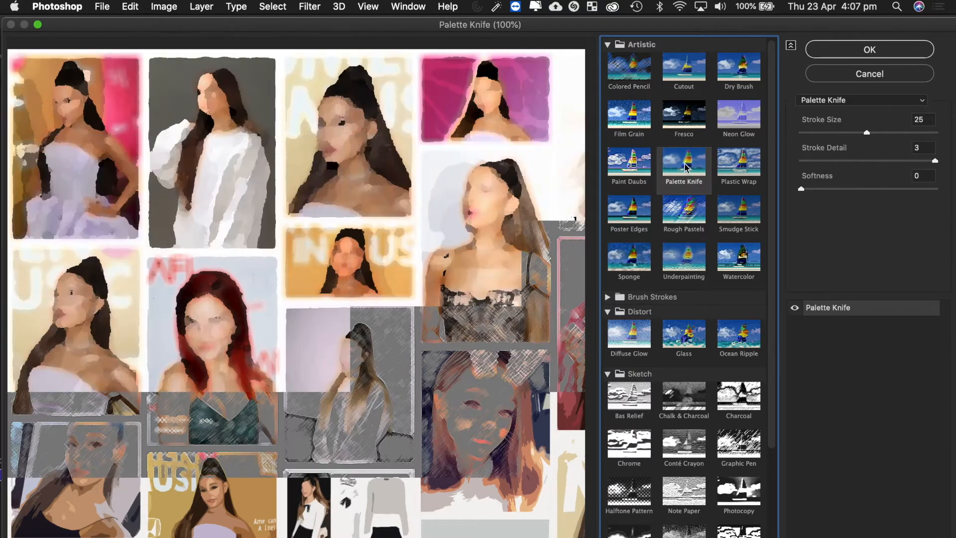
pyautogui.click(633, 346)
pyautogui.click(678, 346)
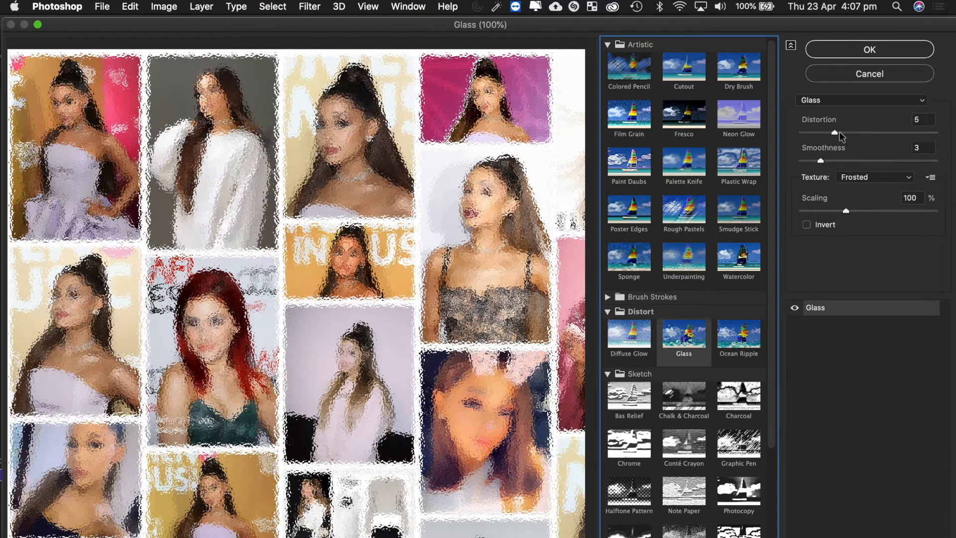
pyautogui.moveTo(835, 133); pyautogui.dragTo(889, 133)
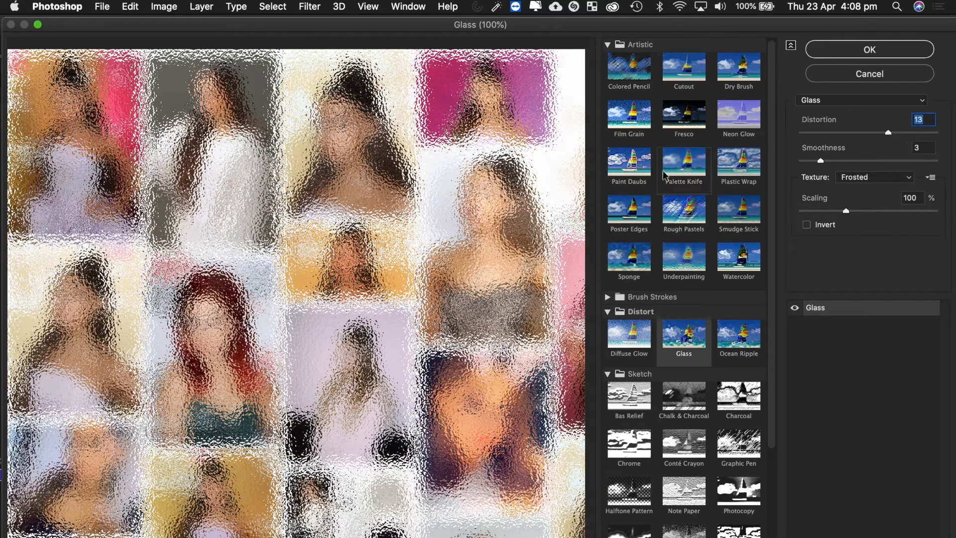
pyautogui.scroll(-5, 662, 398)
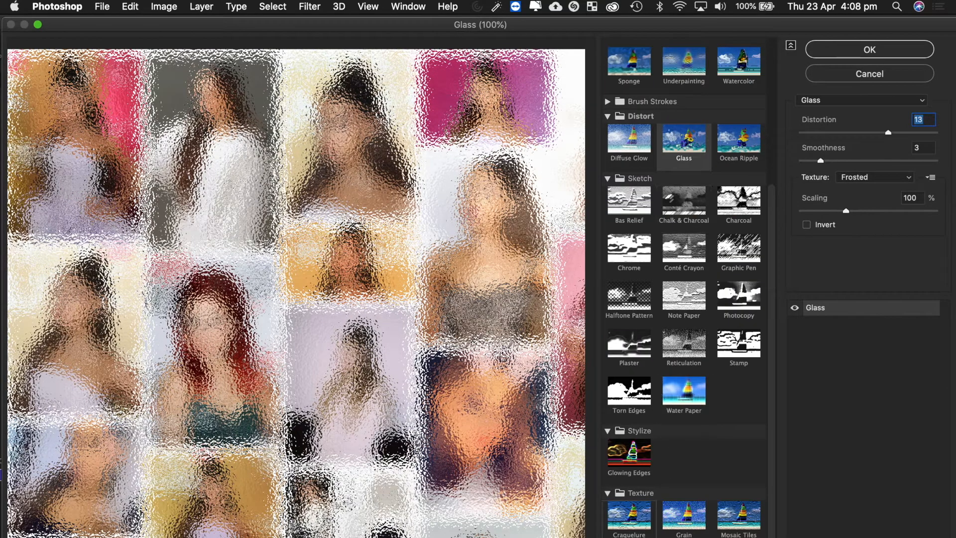
pyautogui.click(629, 467)
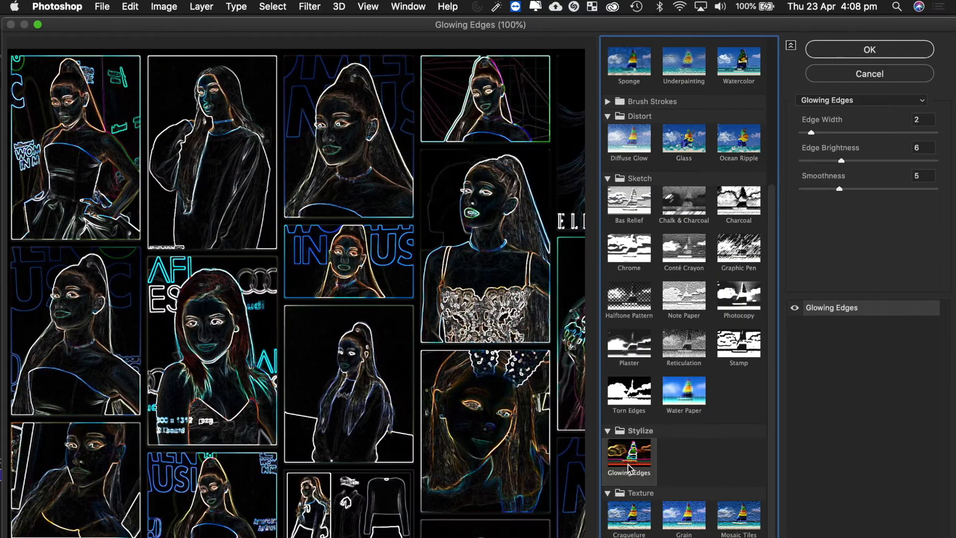
pyautogui.click(684, 537)
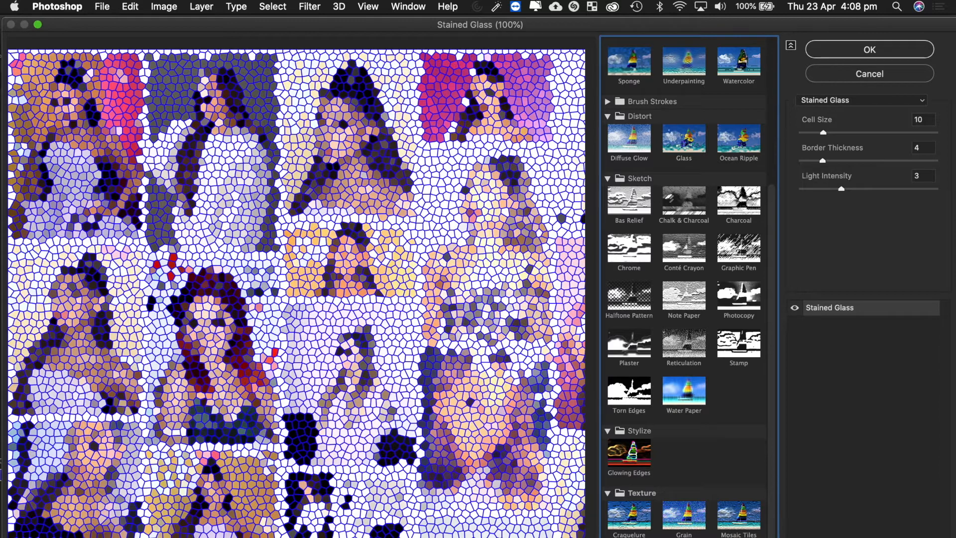
pyautogui.click(629, 537)
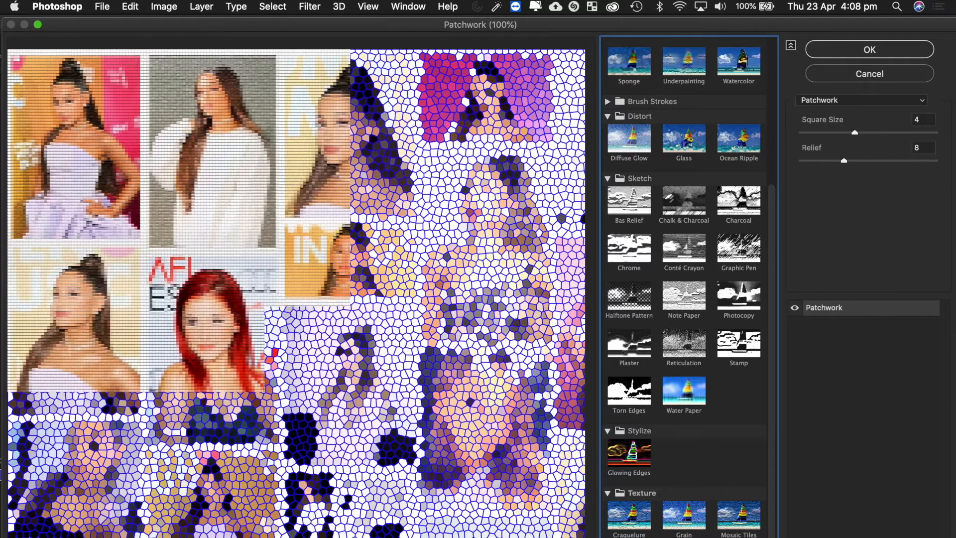
pyautogui.click(850, 49)
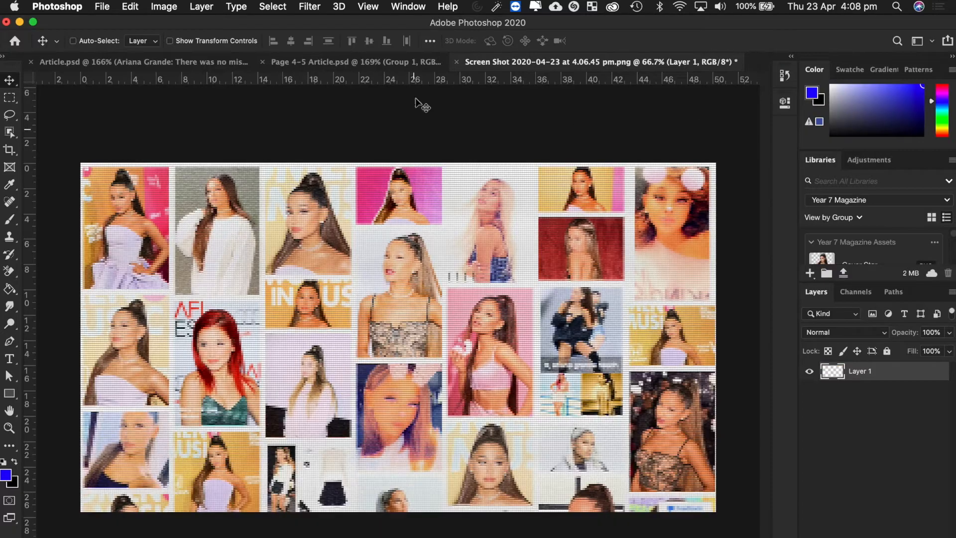
pyautogui.click(309, 7)
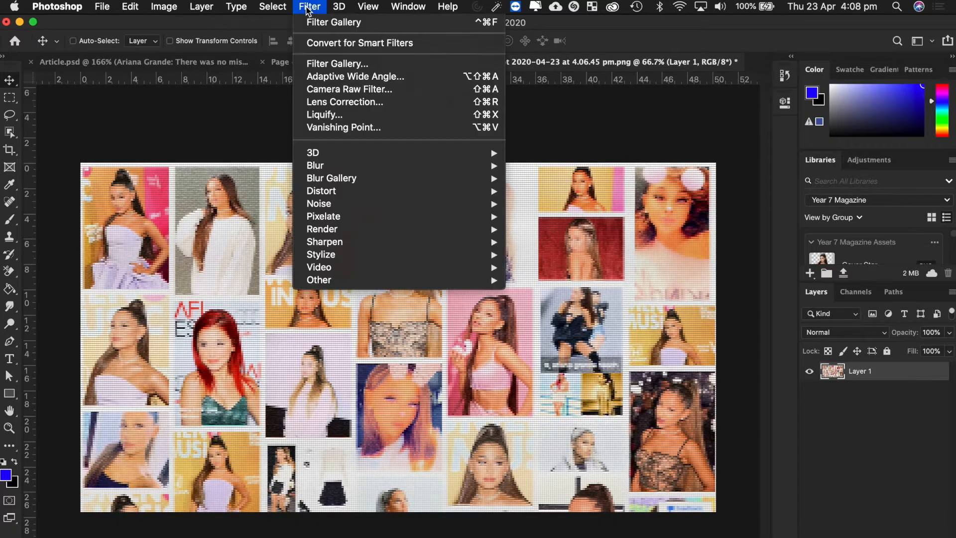
pyautogui.click(334, 23)
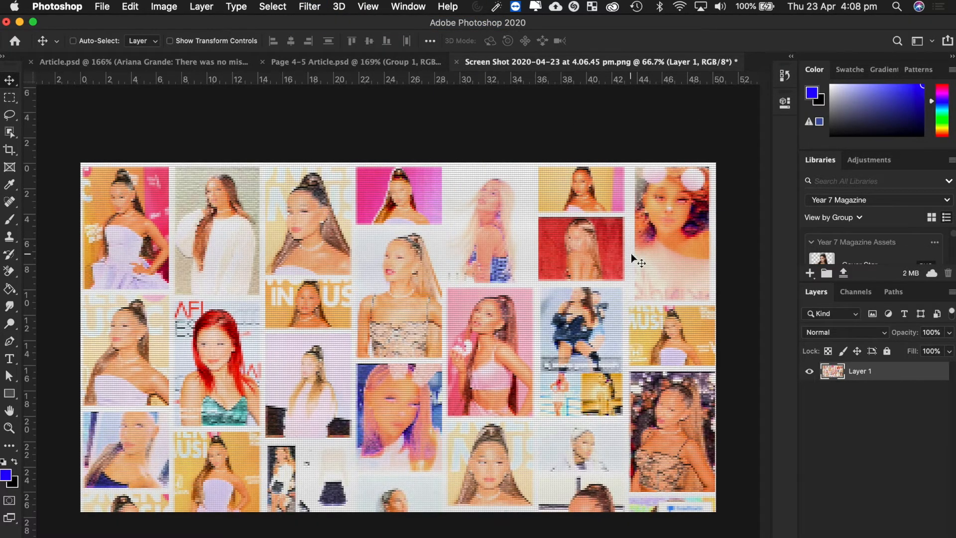
pyautogui.click(309, 7)
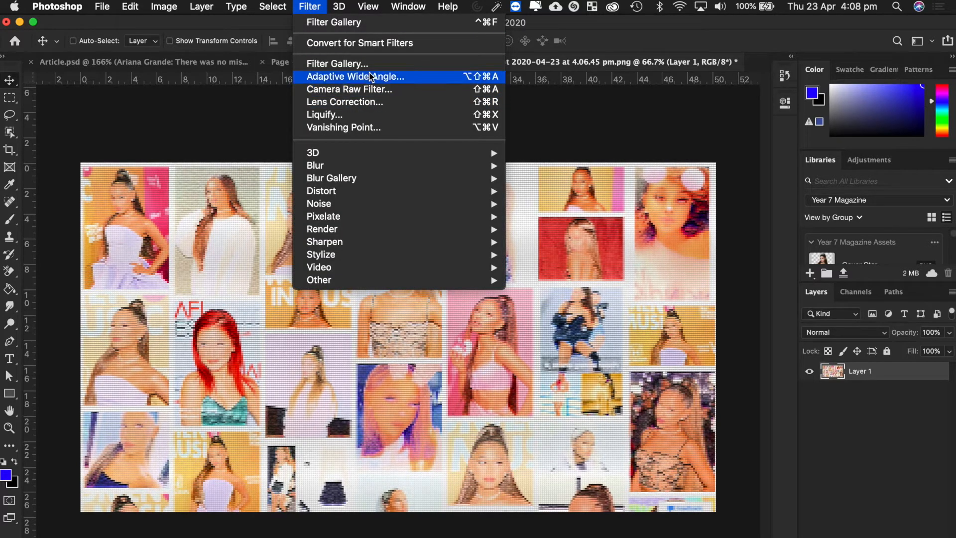
pyautogui.click(367, 68)
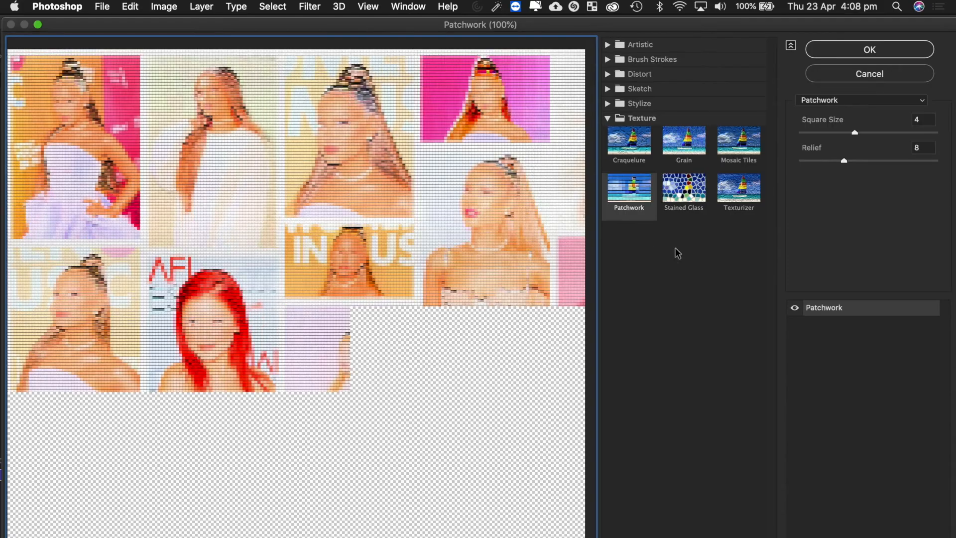
pyautogui.click(608, 59)
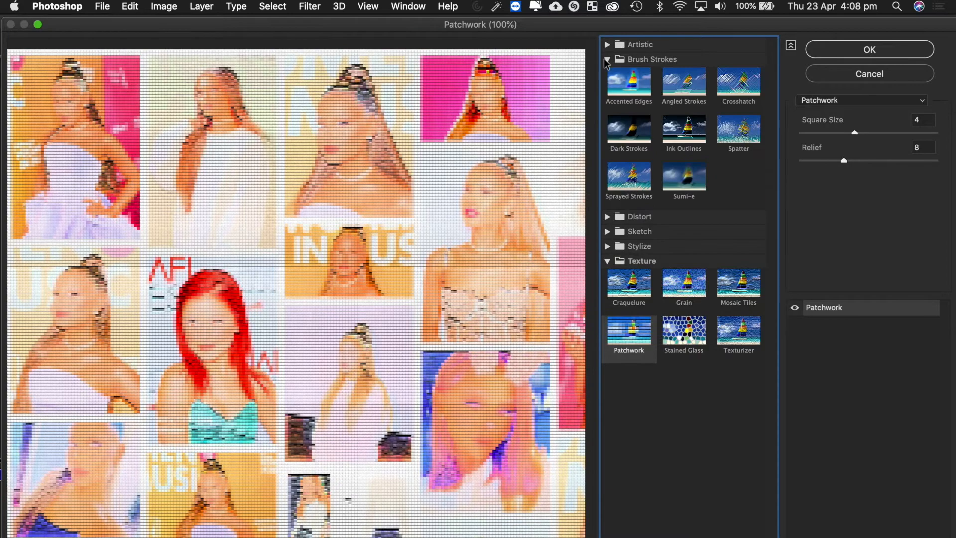
pyautogui.click(642, 85)
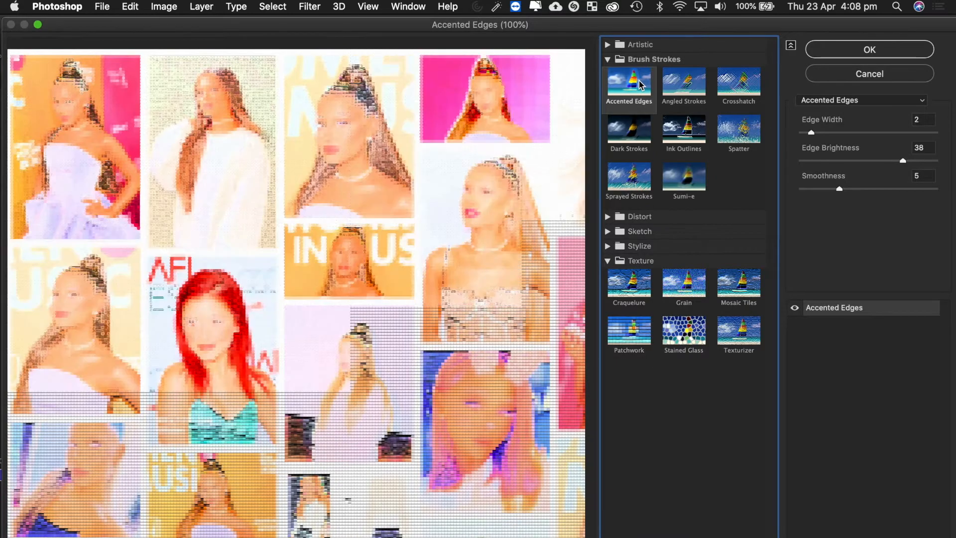
pyautogui.click(852, 75)
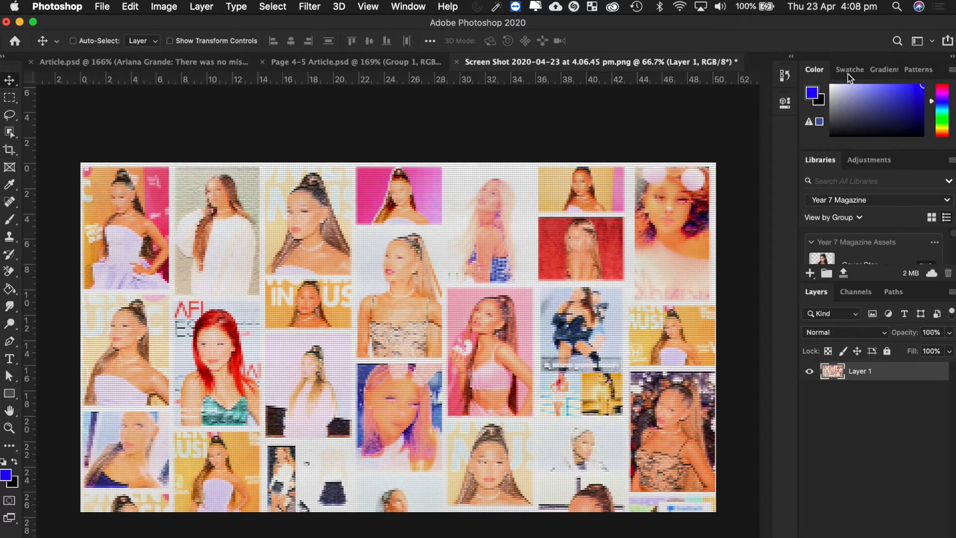
pyautogui.press('super+z')
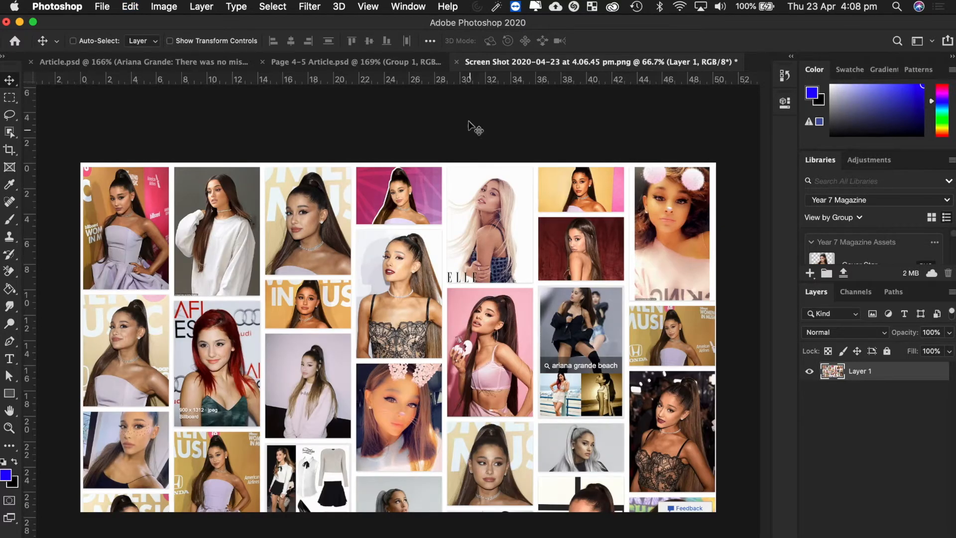
# Apply a 4.9-pixel Gaussian blur to the screenshot collage.
pyautogui.click(310, 8)
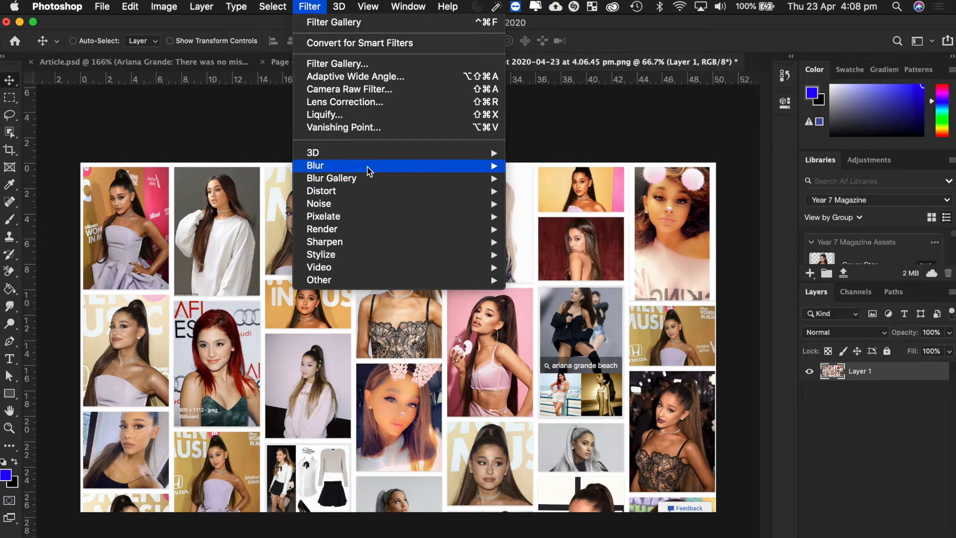
pyautogui.moveTo(369, 172)
pyautogui.click(591, 223)
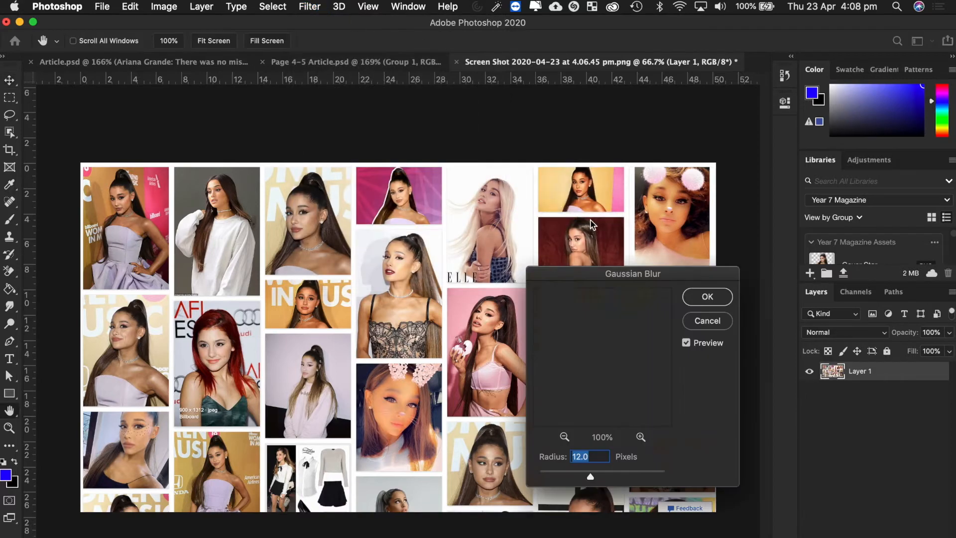
pyautogui.click(573, 477)
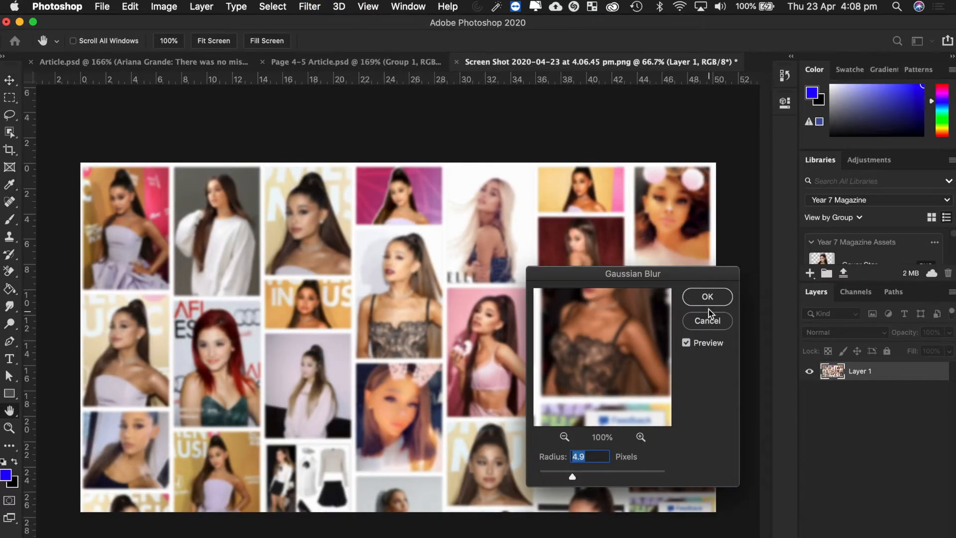
pyautogui.click(707, 296)
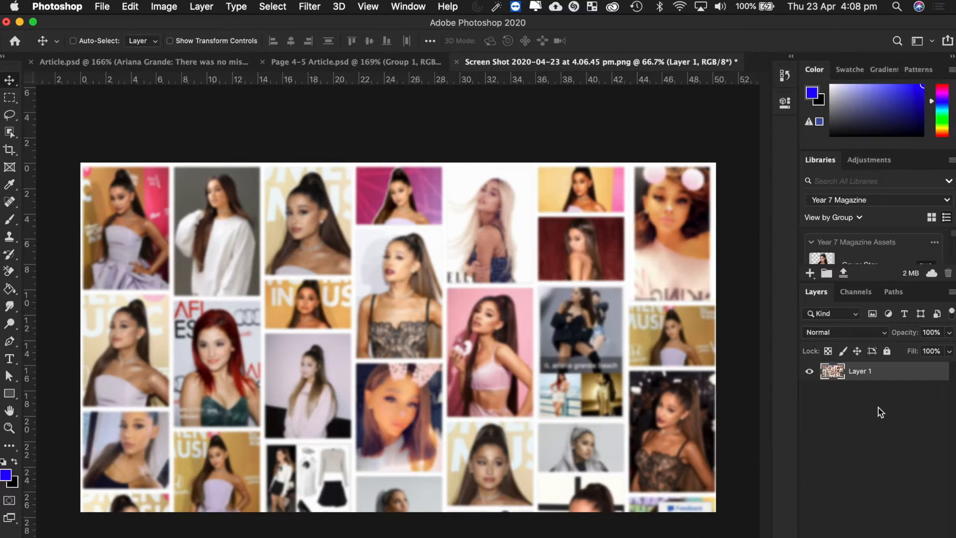
# Lower Layer 1's opacity to 41%.
pyautogui.click(949, 332)
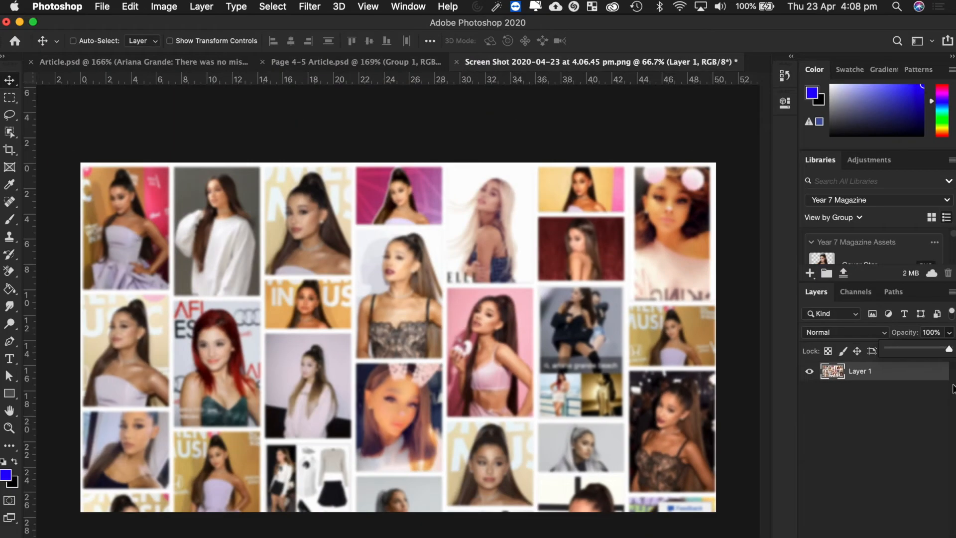
pyautogui.moveTo(949, 349); pyautogui.dragTo(913, 350)
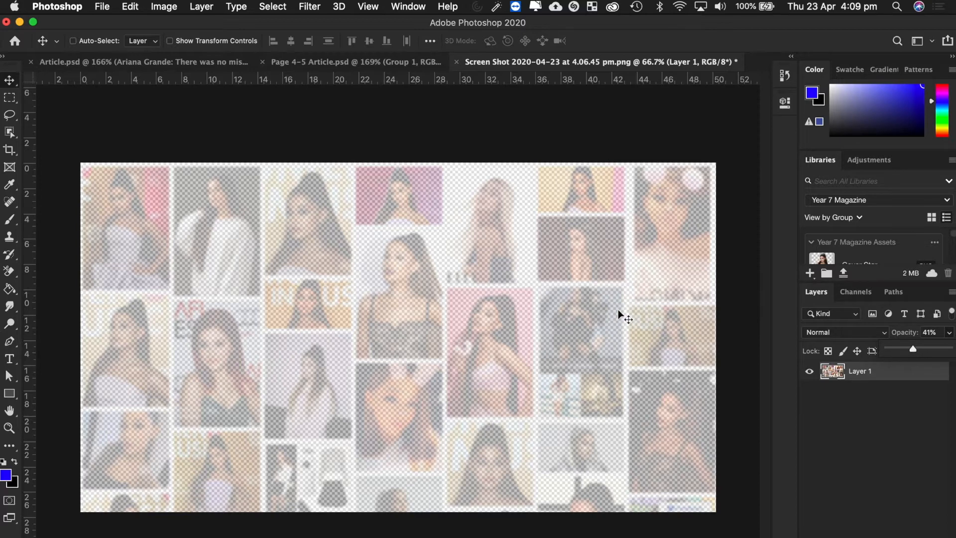
pyautogui.hotkey('ctrl', 'Up')
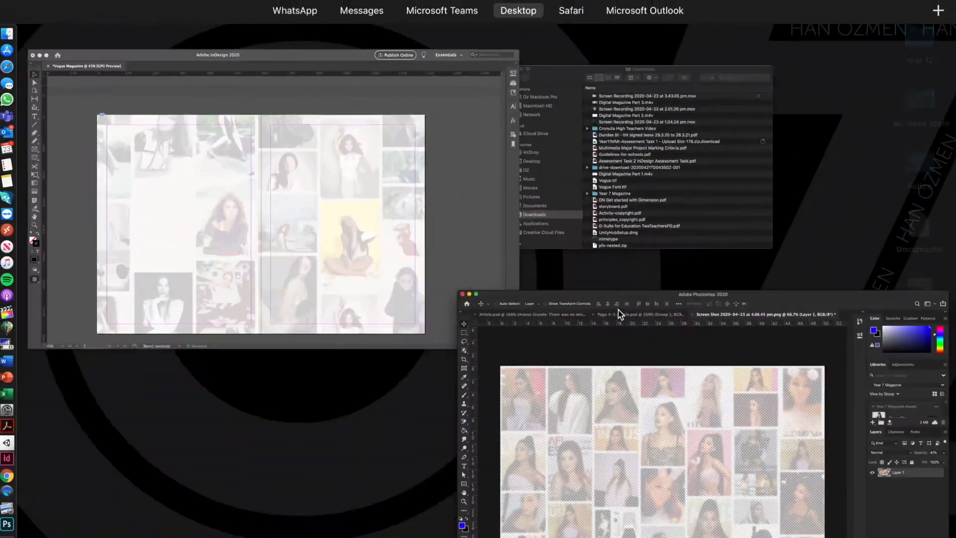
# Return to the InDesign Vogue Magazine spread and select the background collage.
pyautogui.click(491, 177)
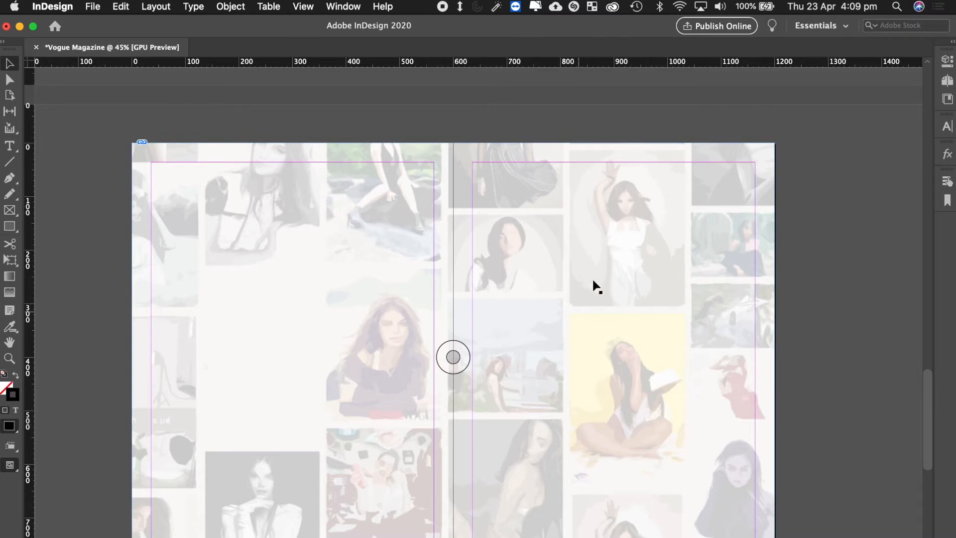
pyautogui.moveTo(583, 285); pyautogui.dragTo(666, 247)
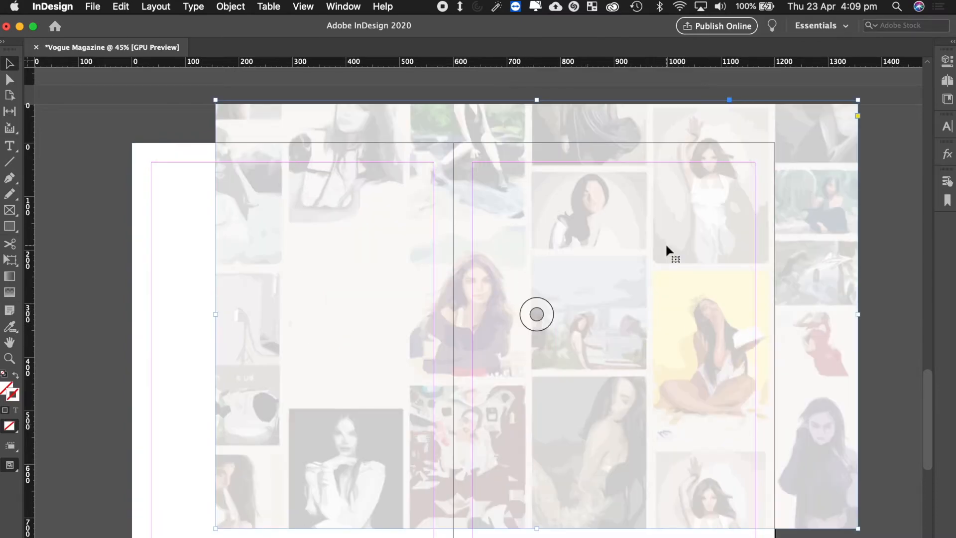
pyautogui.press('super+z')
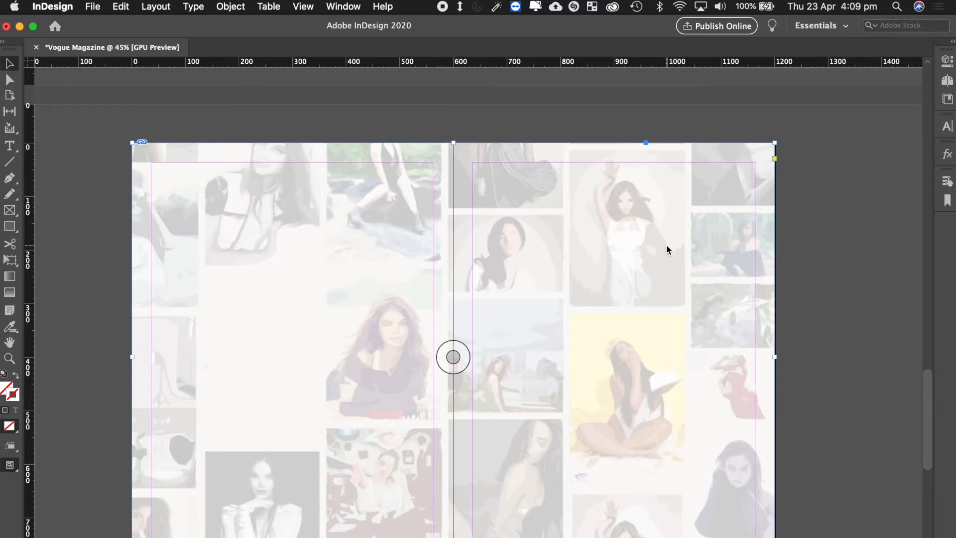
pyautogui.rightClick(530, 190)
pyautogui.click(494, 201)
# Lock the background collage in place with Object > Lock.
pyautogui.click(237, 10)
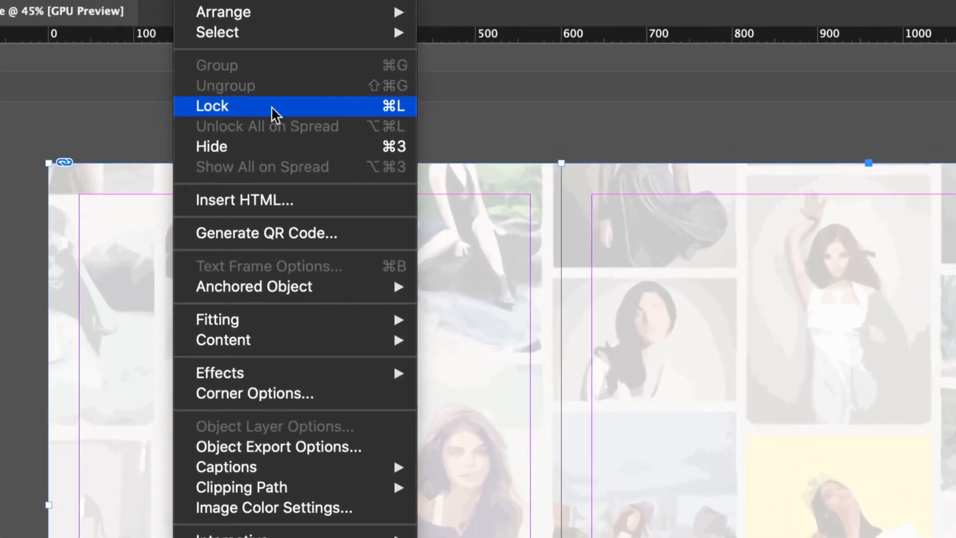
pyautogui.click(273, 108)
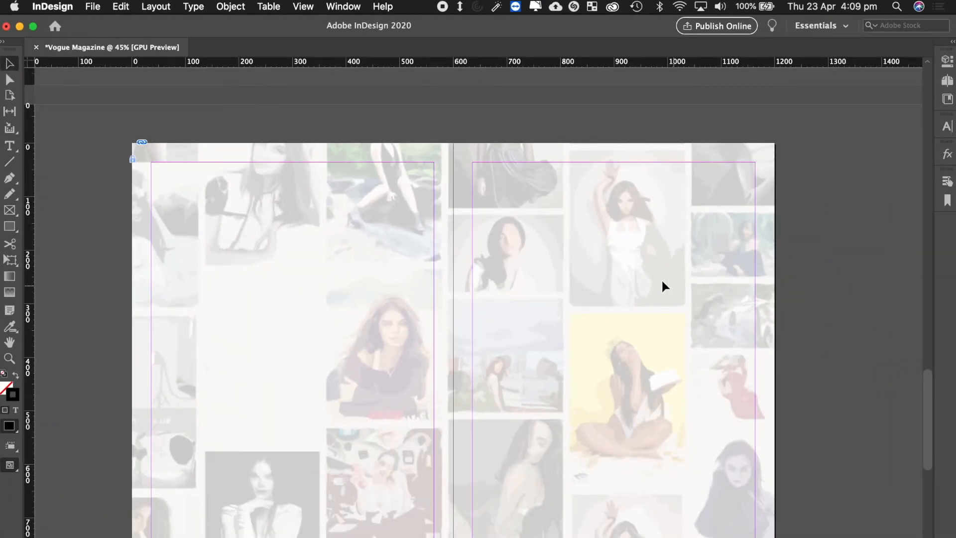
pyautogui.moveTo(575, 275); pyautogui.dragTo(647, 167)
pyautogui.scroll(-1, 458, 332)
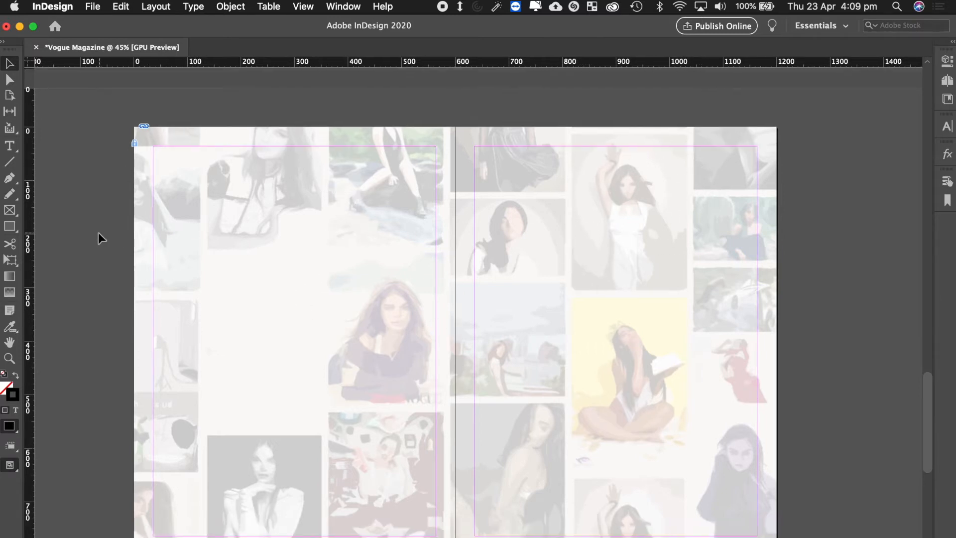
pyautogui.click(93, 7)
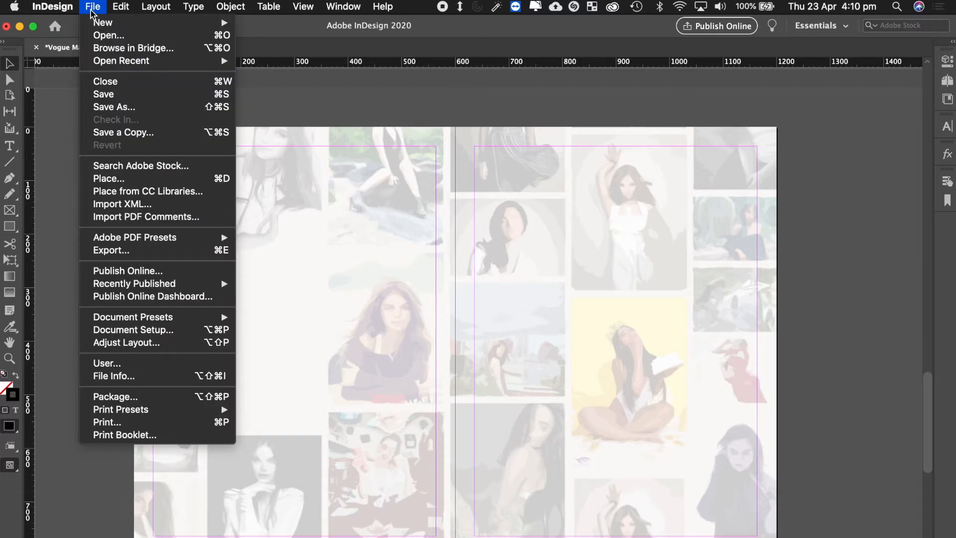
# Select Gallery Image 1.png through Gallery Image 6.png in the Place dialog and load them.
pyautogui.click(132, 188)
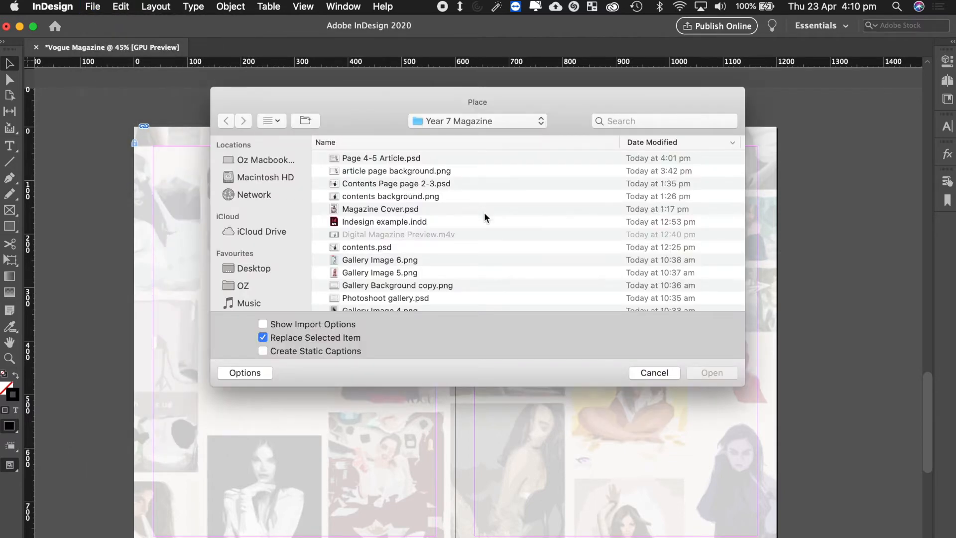
pyautogui.scroll(-5, 485, 214)
pyautogui.scroll(-1, 484, 212)
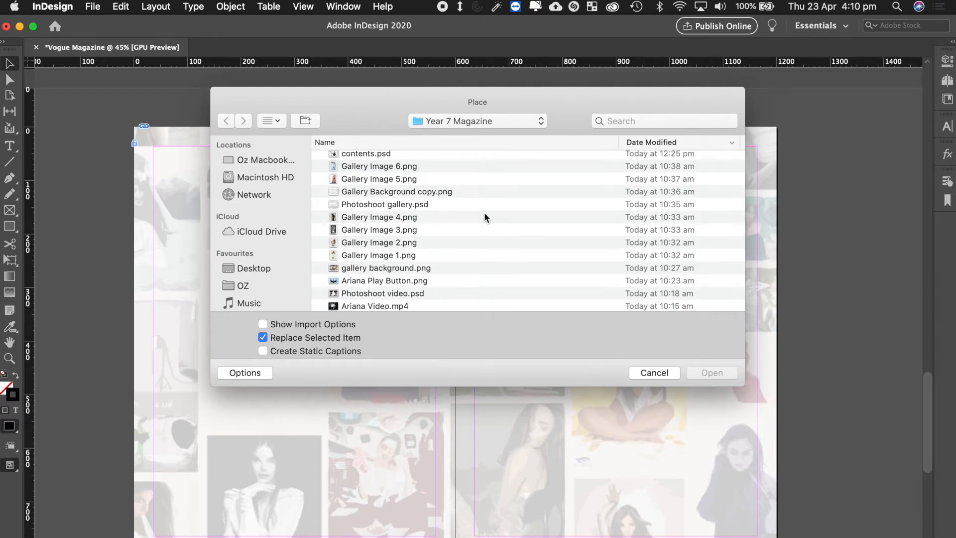
pyautogui.scroll(1, 484, 214)
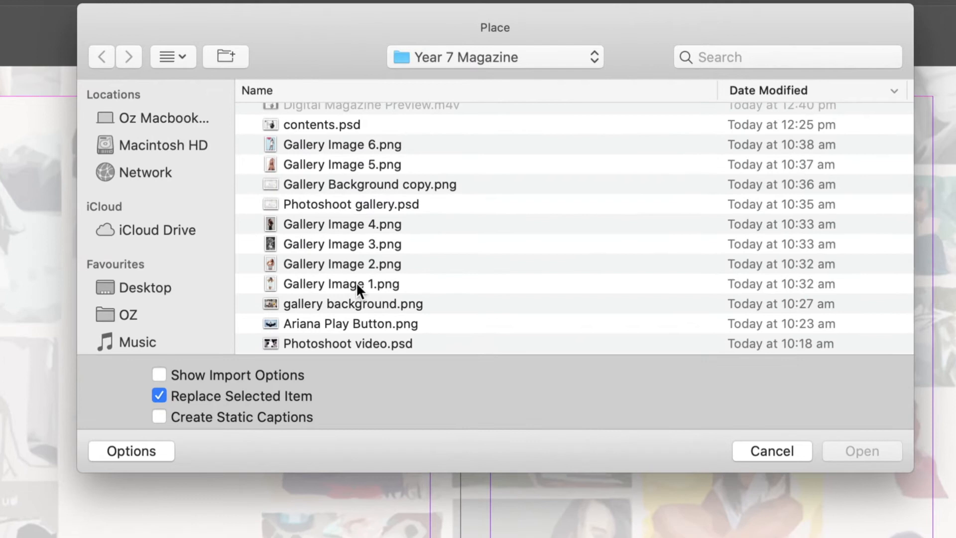
pyautogui.click(356, 285)
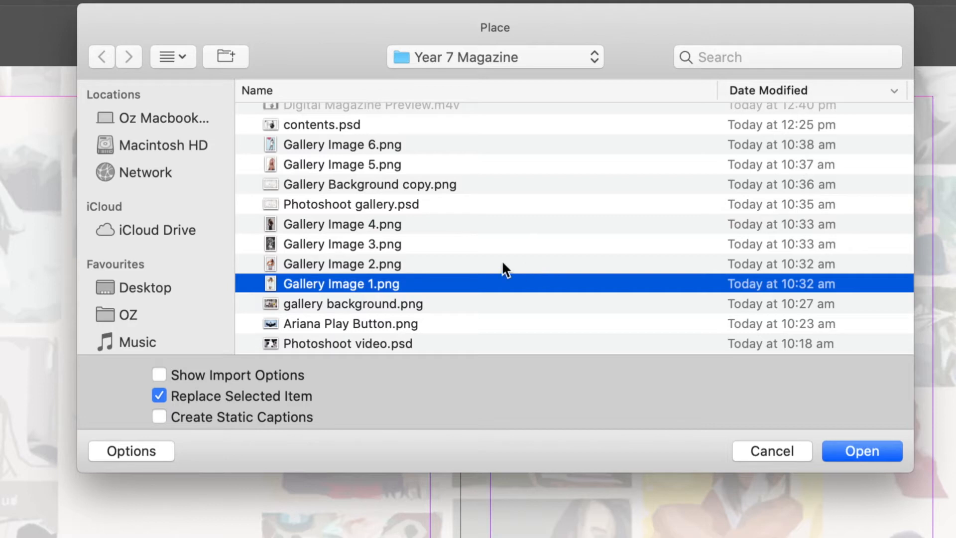
pyautogui.keyDown('shift'); pyautogui.click(377, 262); pyautogui.keyUp('shift')
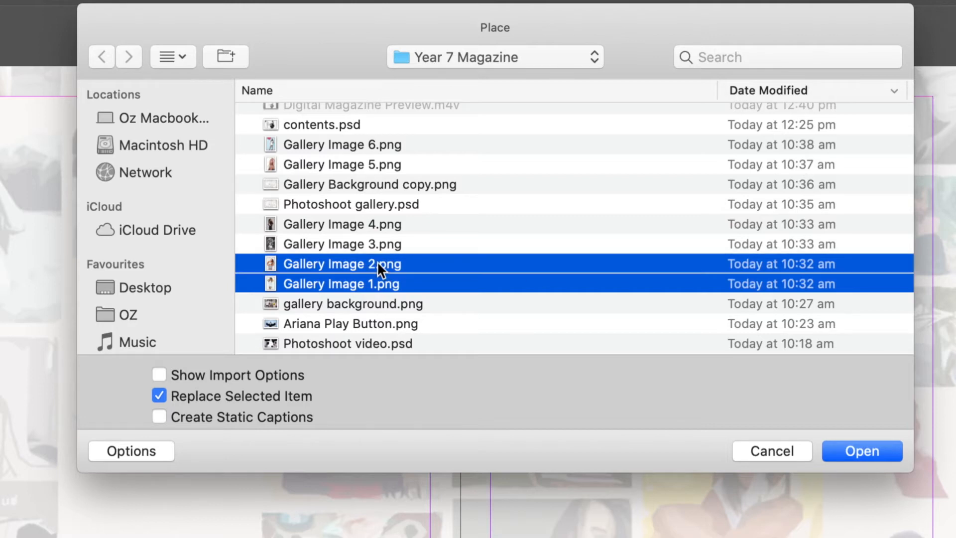
pyautogui.keyDown('shift'); pyautogui.click(359, 244); pyautogui.keyUp('shift')
pyautogui.keyDown('shift'); pyautogui.click(365, 226); pyautogui.keyUp('shift')
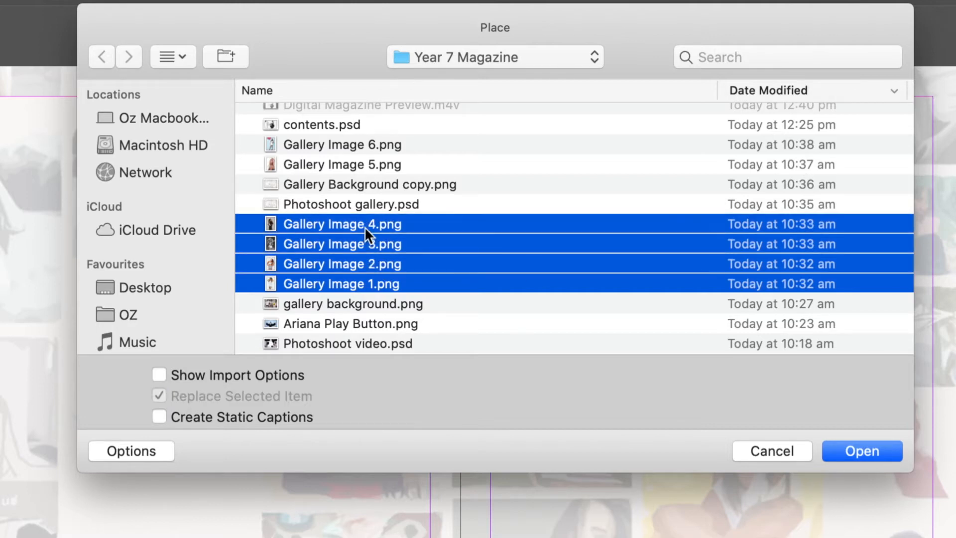
pyautogui.keyDown('super'); pyautogui.click(358, 166); pyautogui.keyUp('super')
pyautogui.keyDown('super'); pyautogui.click(355, 146); pyautogui.keyUp('super')
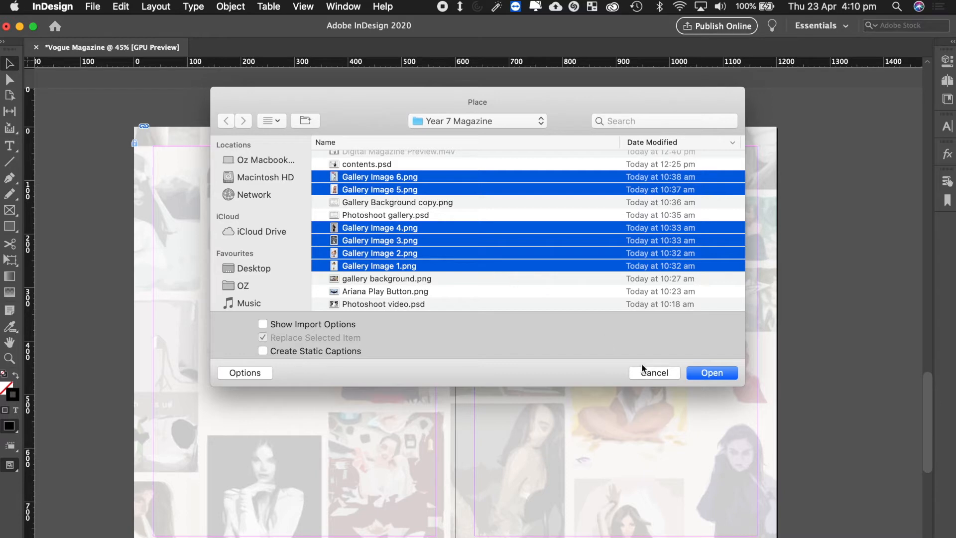
pyautogui.click(708, 378)
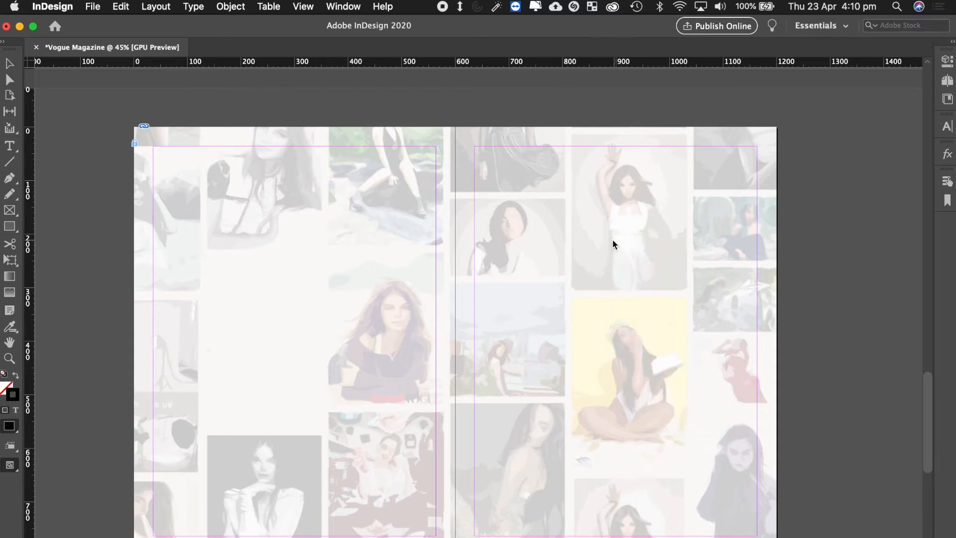
# Place the first two gallery images side by side at the top of the right page.
pyautogui.press('Right')
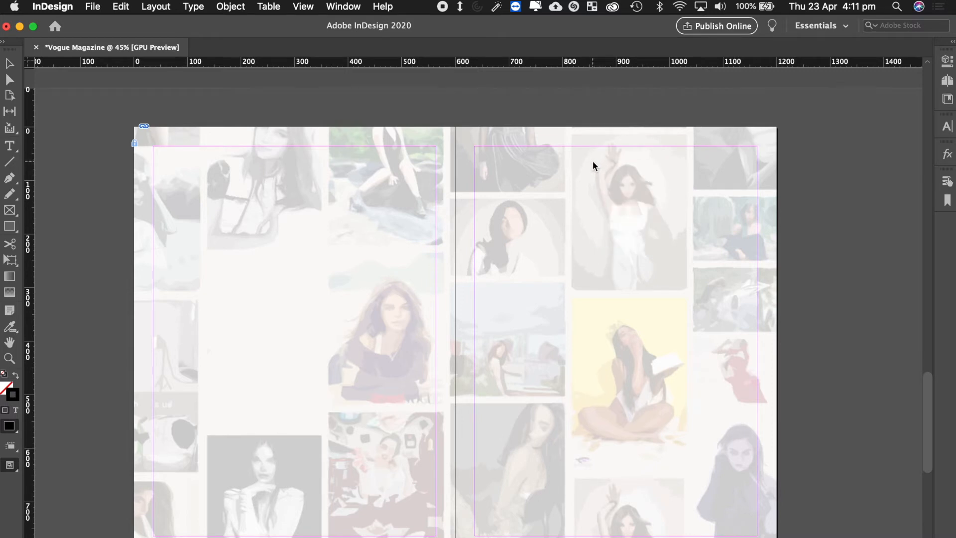
pyautogui.moveTo(593, 161); pyautogui.dragTo(670, 254)
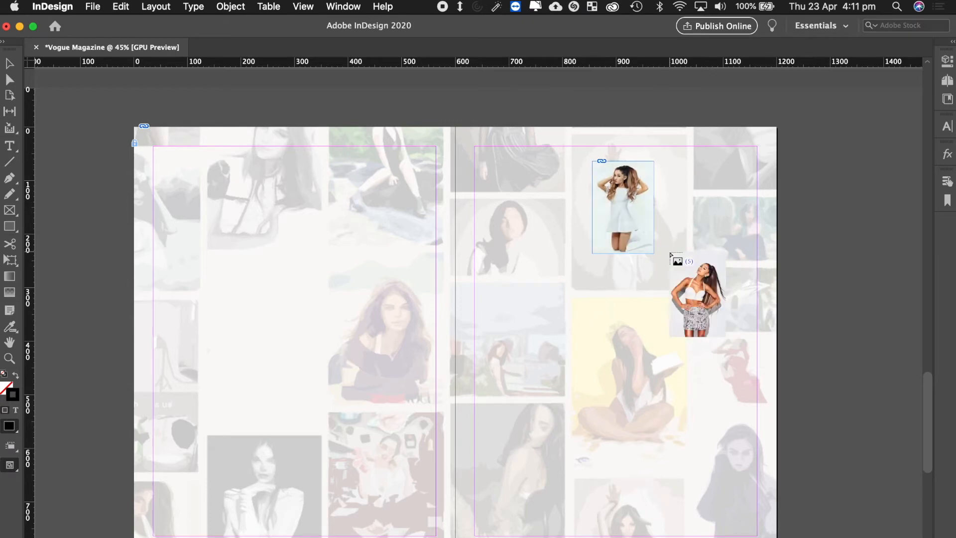
pyautogui.press('Escape')
pyautogui.press('Escape')
pyautogui.press('Escape')
pyautogui.press('Escape')
pyautogui.press('Escape')
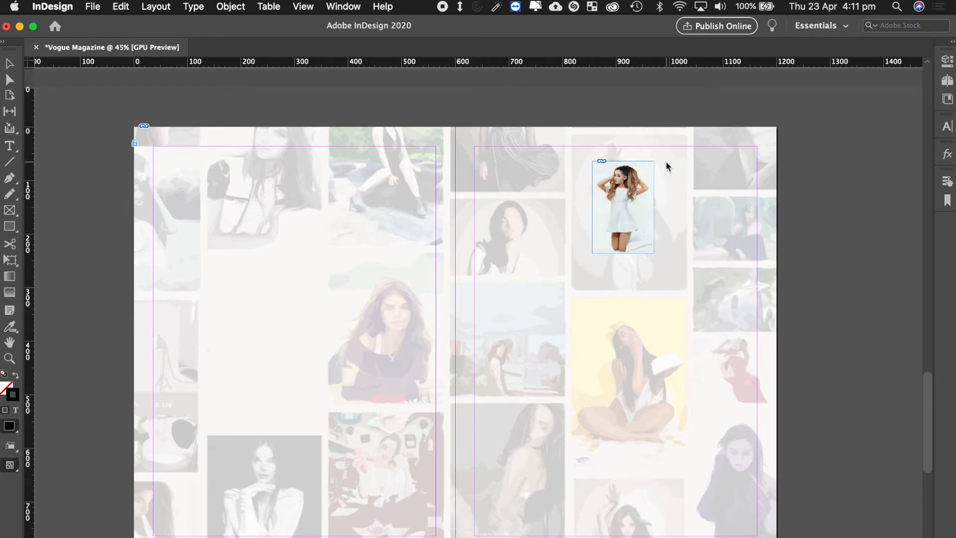
pyautogui.press('Right')
pyautogui.moveTo(668, 160); pyautogui.dragTo(728, 253)
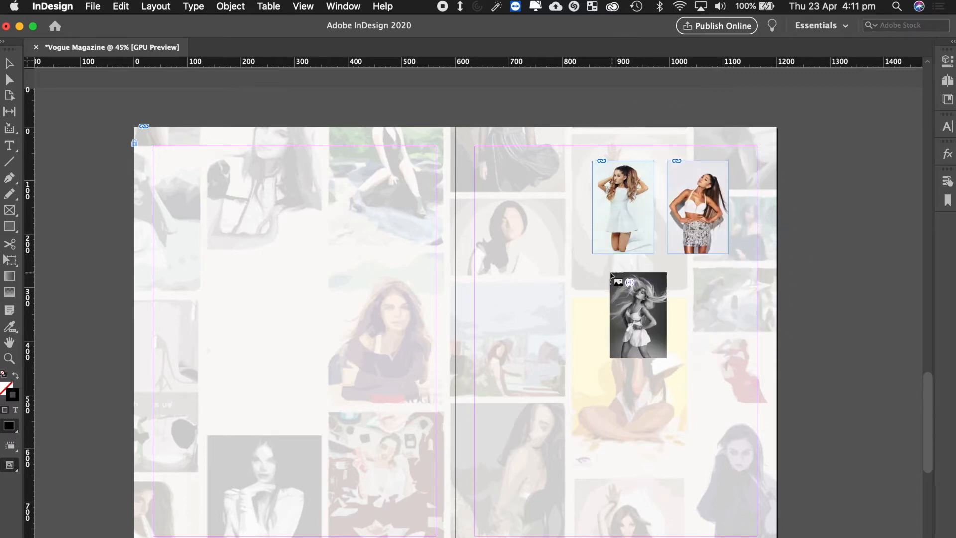
pyautogui.press('Escape')
pyautogui.press('Escape')
pyautogui.press('Escape')
pyautogui.press('Escape')
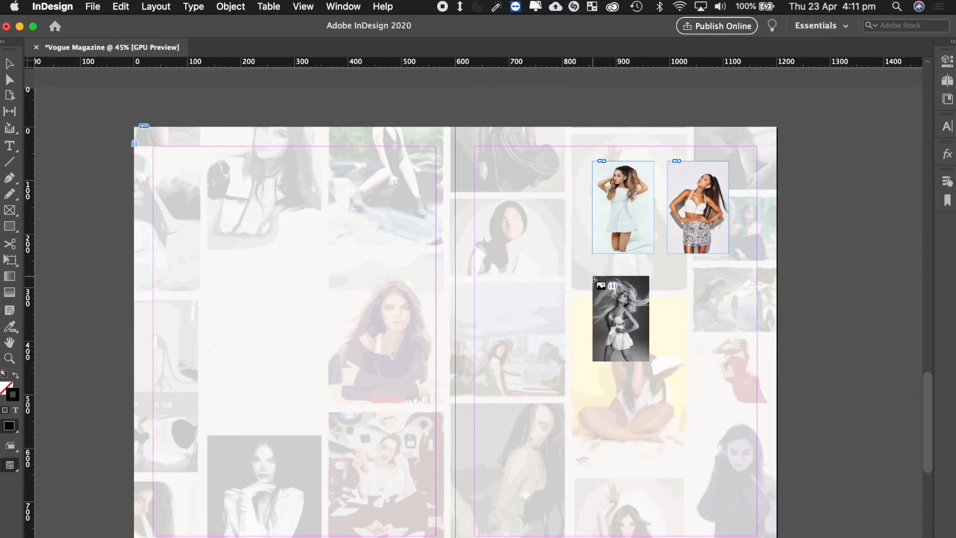
# Place the remaining four portraits in two rows below, completing the two-column grid.
pyautogui.moveTo(596, 289); pyautogui.dragTo(657, 341)
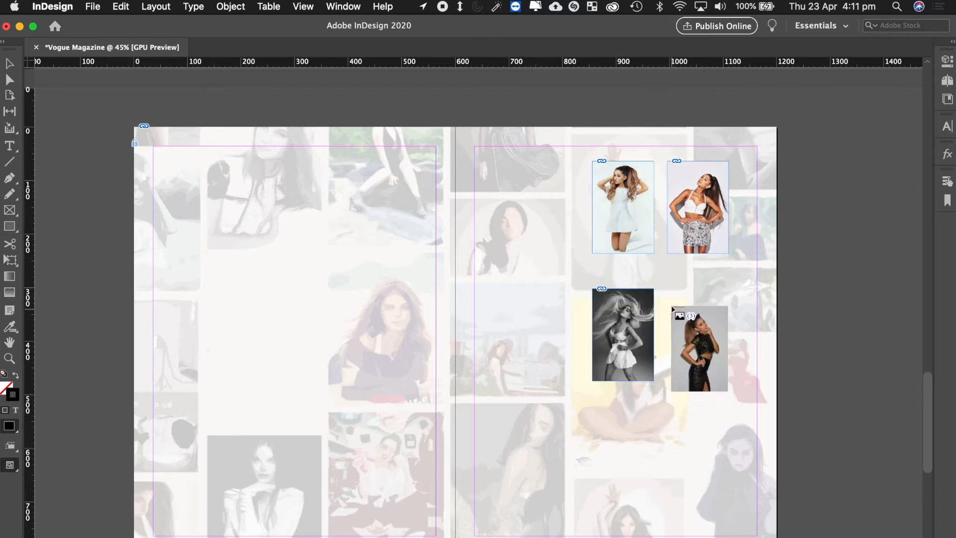
pyautogui.moveTo(669, 291); pyautogui.dragTo(728, 381)
pyautogui.press('Escape')
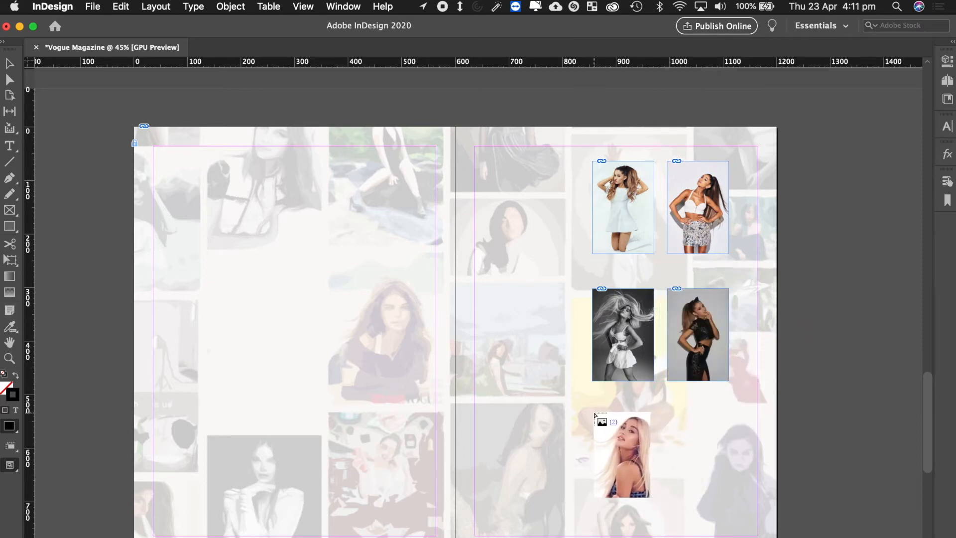
pyautogui.press('Escape')
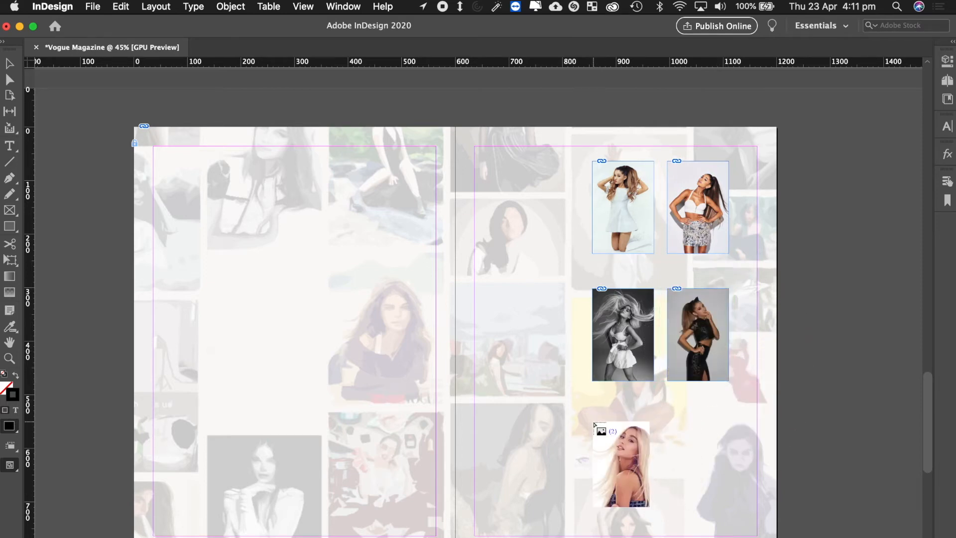
pyautogui.moveTo(595, 423); pyautogui.dragTo(654, 472)
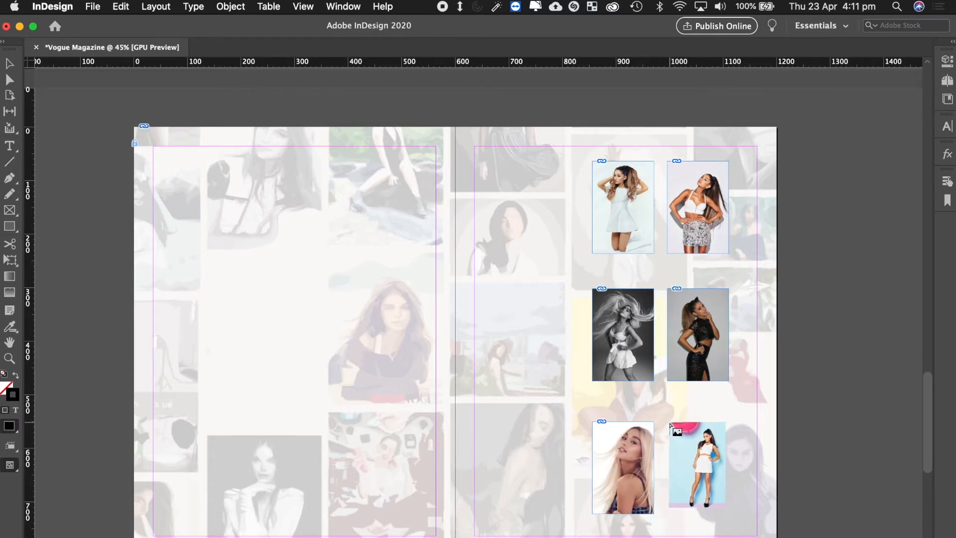
pyautogui.moveTo(671, 425); pyautogui.dragTo(728, 477)
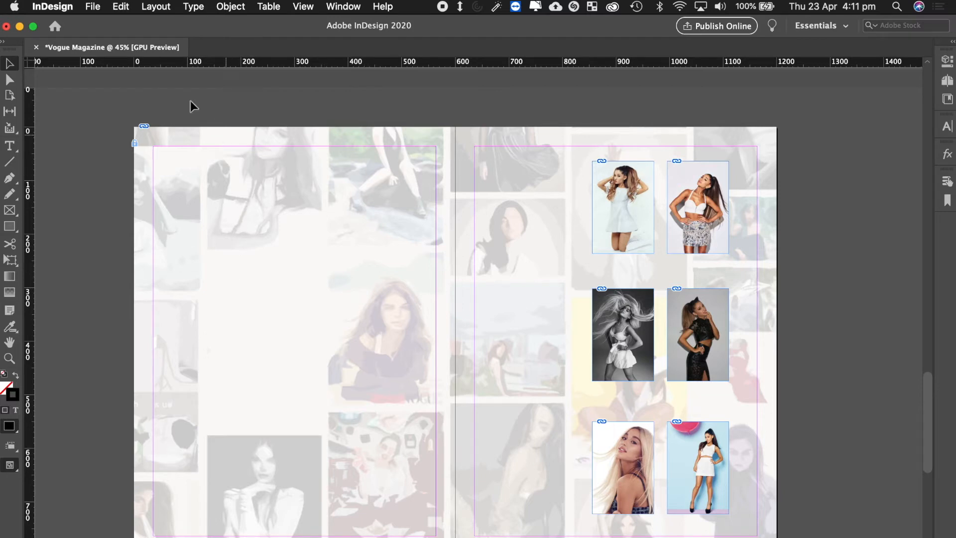
pyautogui.click(93, 7)
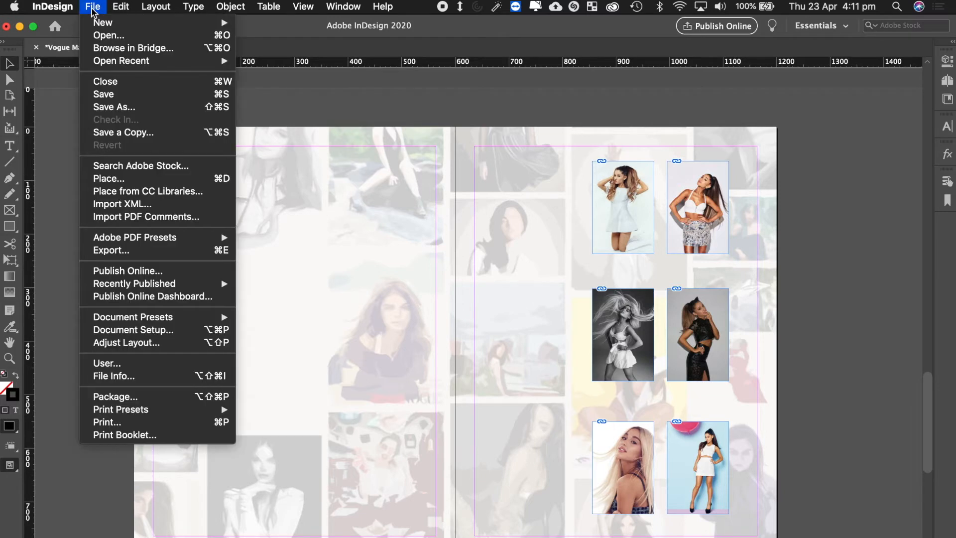
# Select Gallery Image 1 through 6 in the Place dialog and load them for placing.
pyautogui.click(132, 180)
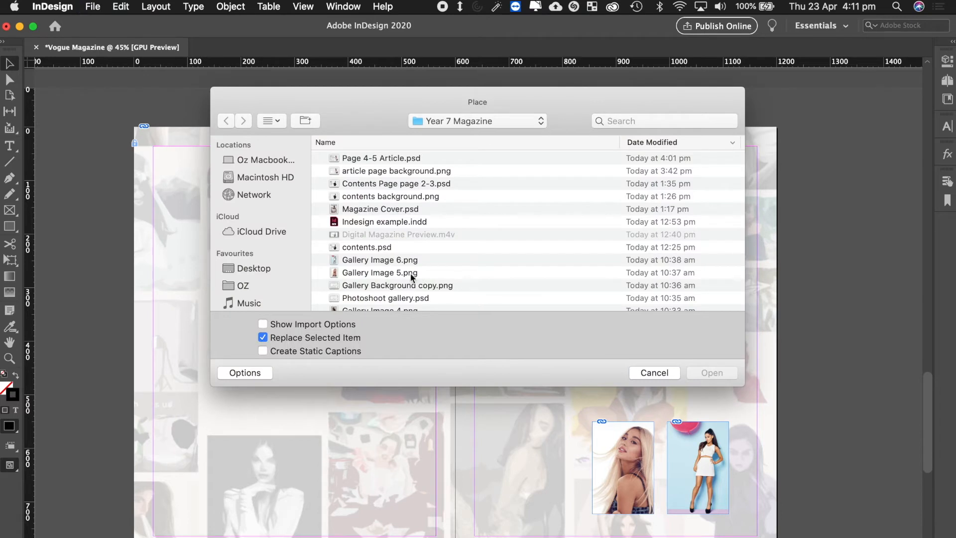
pyautogui.scroll(-5, 419, 207)
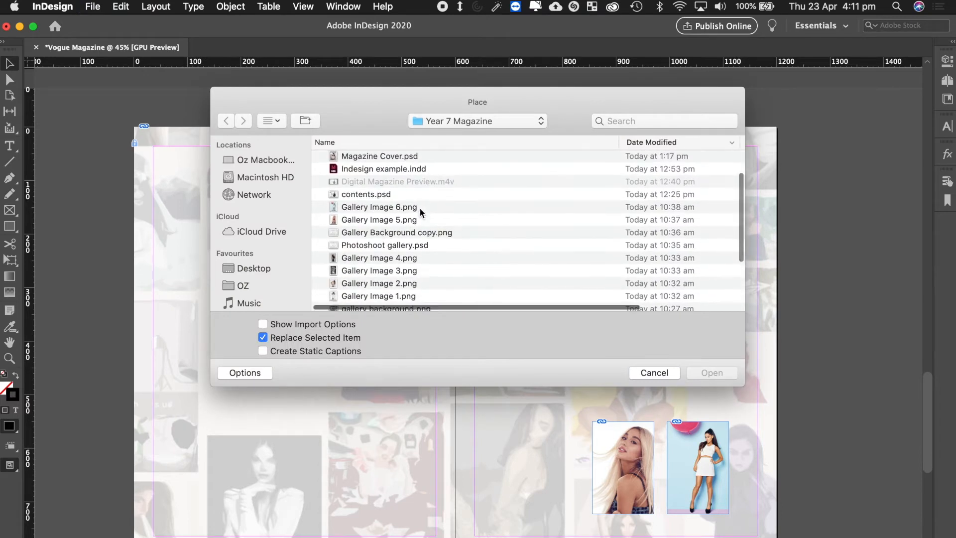
pyautogui.click(388, 267)
pyautogui.keyDown('shift'); pyautogui.click(375, 255); pyautogui.keyUp('shift')
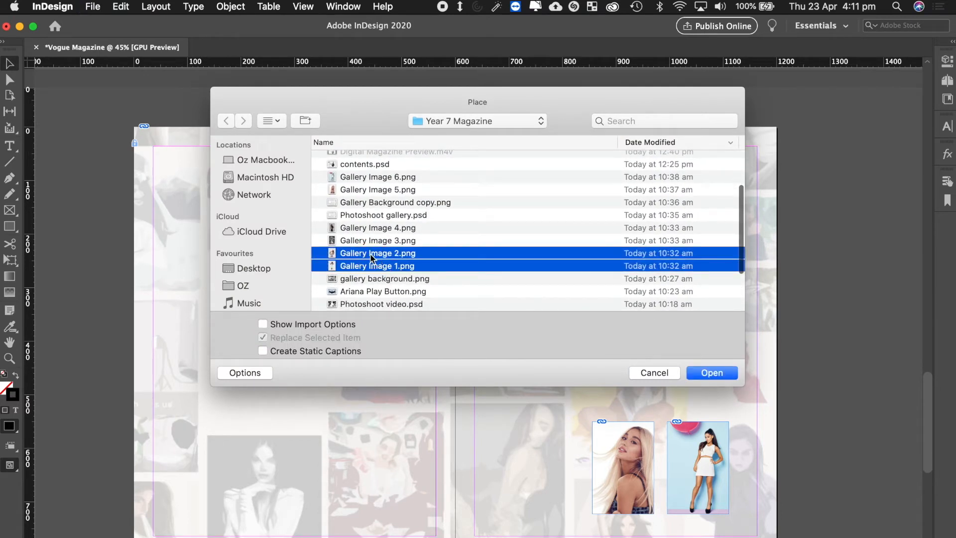
pyautogui.keyDown('shift'); pyautogui.click(381, 242); pyautogui.keyUp('shift')
pyautogui.keyDown('shift'); pyautogui.click(387, 228); pyautogui.keyUp('shift')
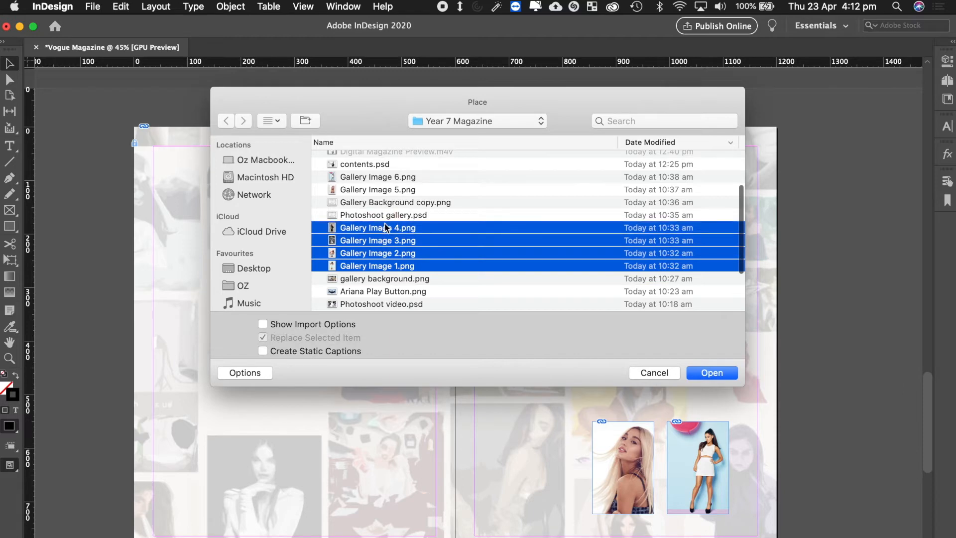
pyautogui.keyDown('super'); pyautogui.click(385, 189); pyautogui.keyUp('super')
pyautogui.keyDown('super'); pyautogui.click(384, 178); pyautogui.keyUp('super')
pyautogui.click(712, 372)
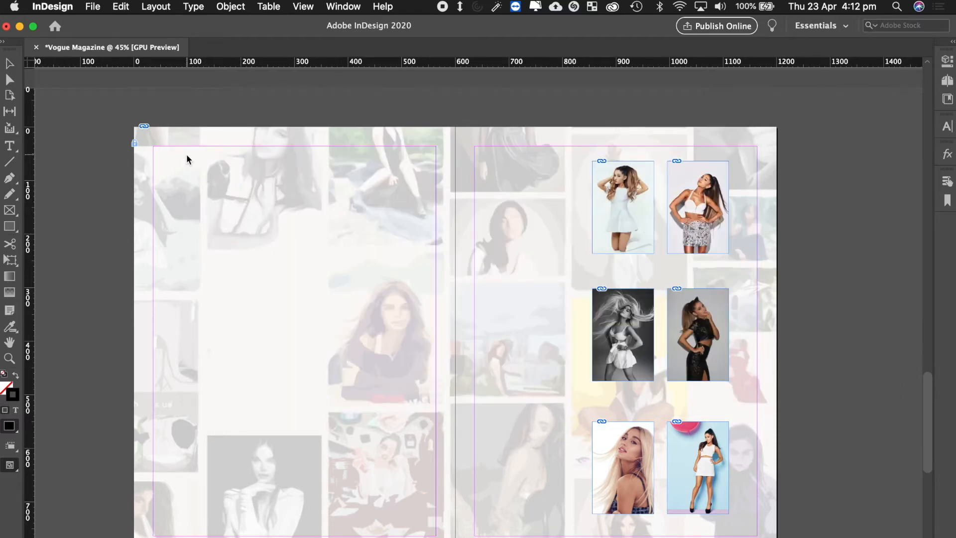
# Place all six gallery photos as large, equal frames from the left page's top-left corner.
pyautogui.moveTo(181, 152); pyautogui.dragTo(438, 528)
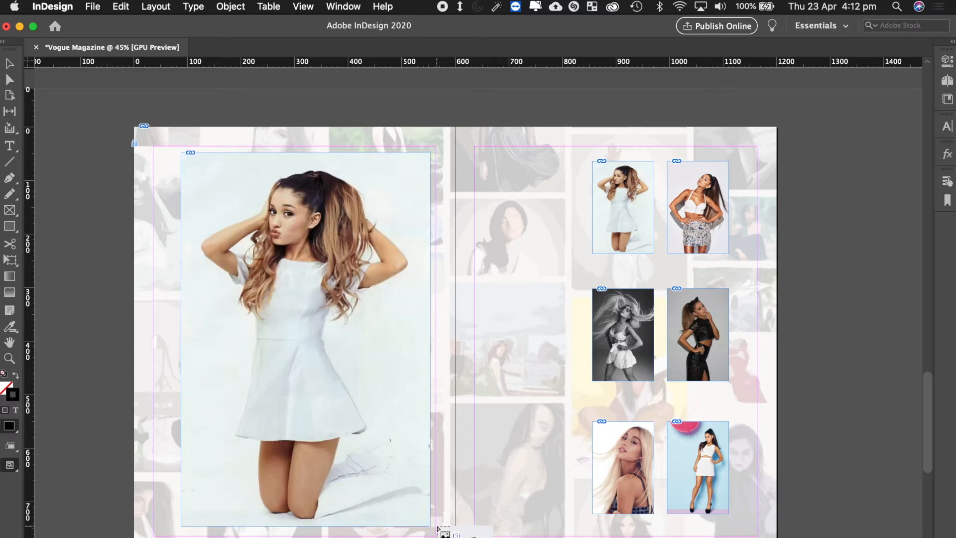
pyautogui.press('Escape')
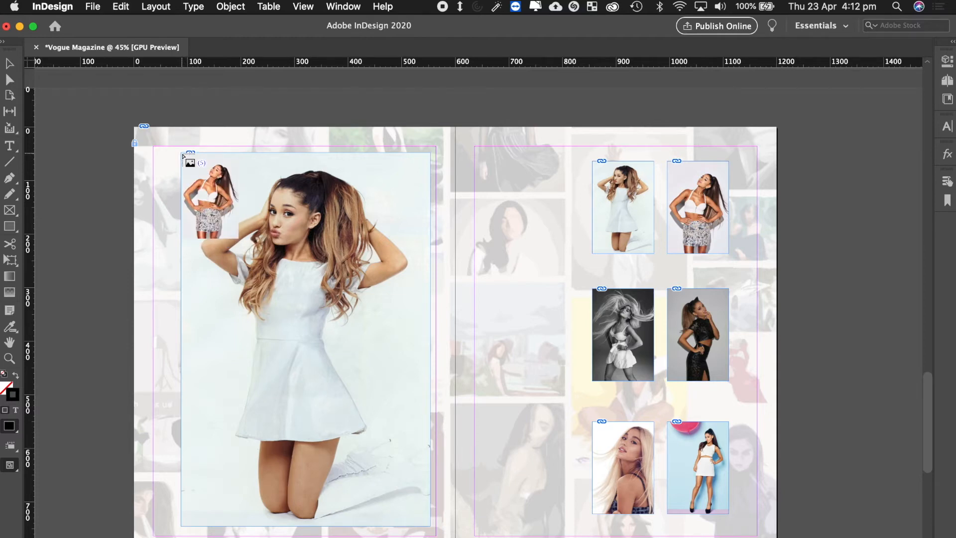
pyautogui.moveTo(182, 152); pyautogui.dragTo(428, 507)
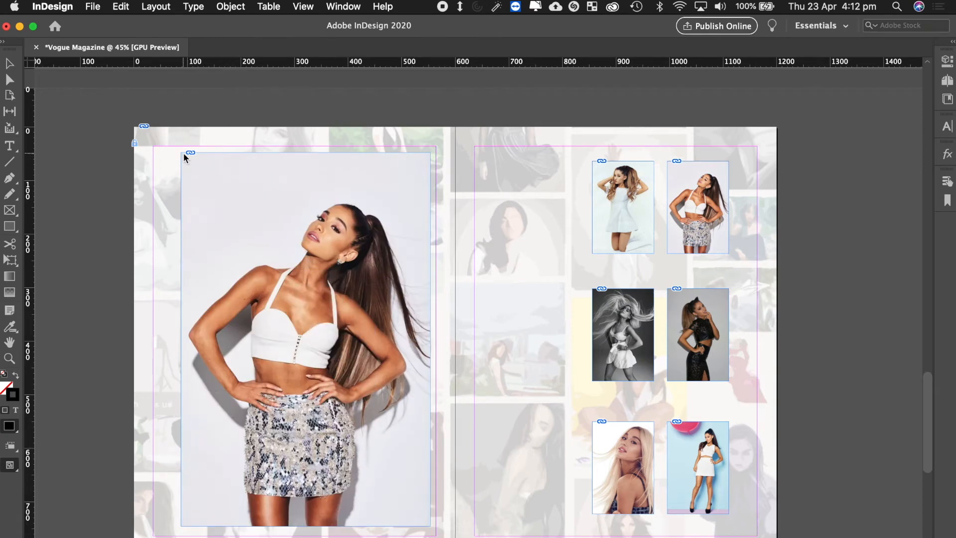
pyautogui.moveTo(181, 153); pyautogui.dragTo(434, 523)
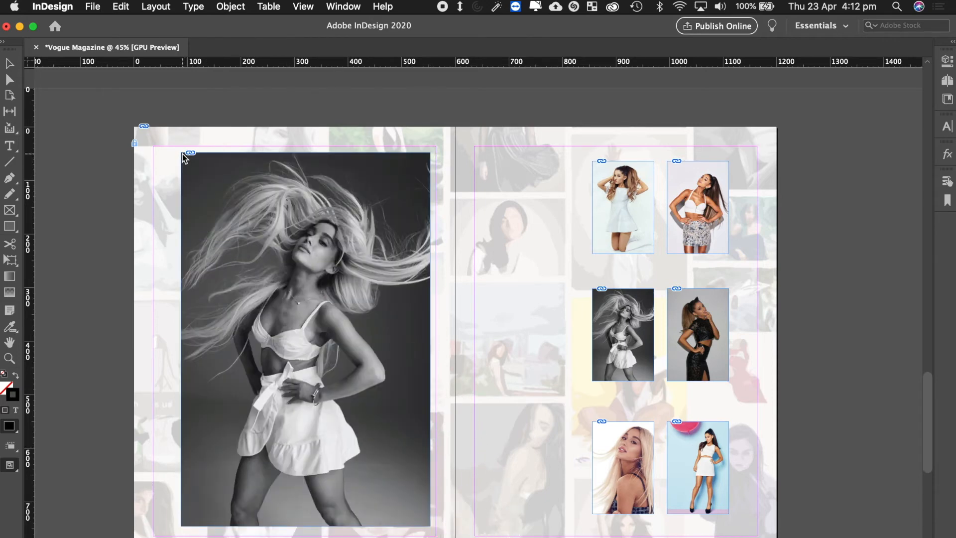
pyautogui.moveTo(183, 159); pyautogui.dragTo(433, 529)
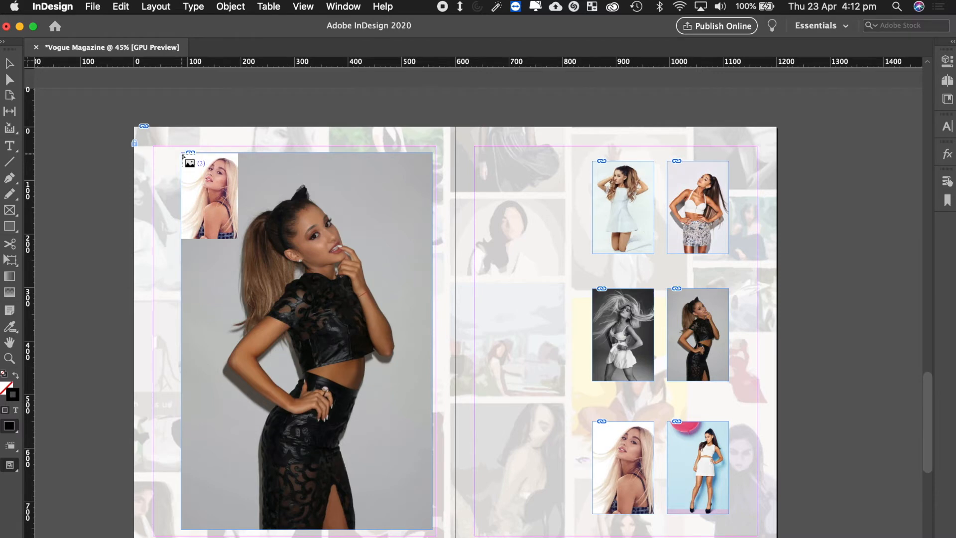
pyautogui.moveTo(183, 155); pyautogui.dragTo(455, 526)
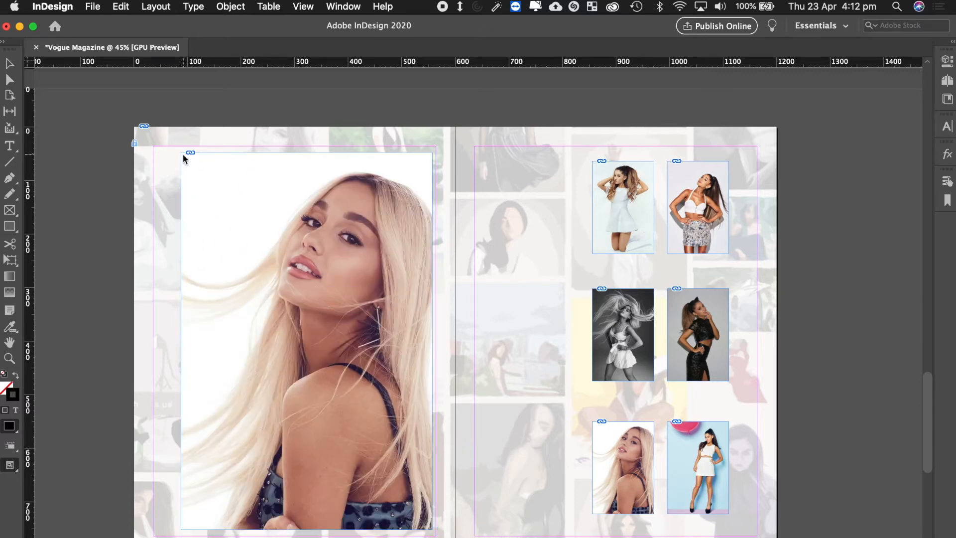
pyautogui.moveTo(183, 154); pyautogui.dragTo(436, 531)
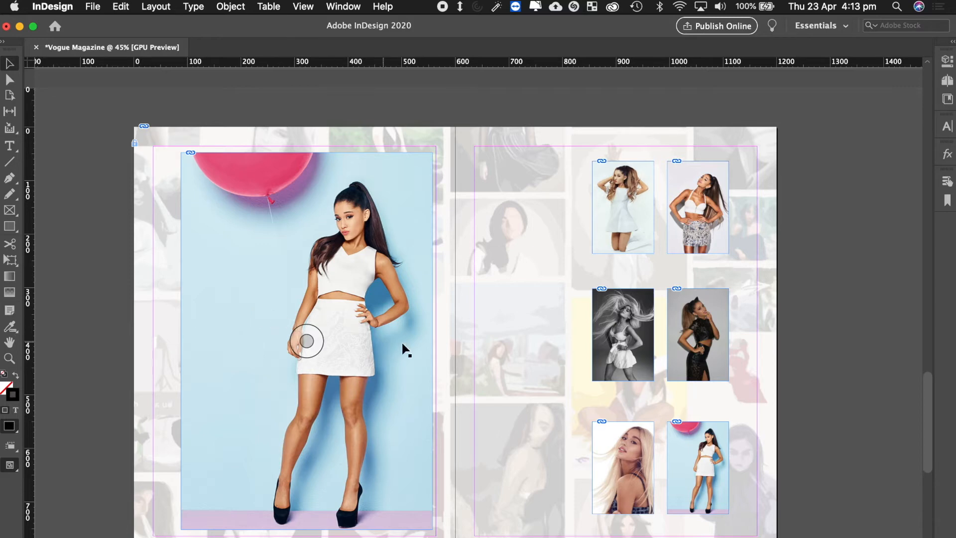
pyautogui.hscroll(1, 494, 332)
pyautogui.hscroll(1, 494, 329)
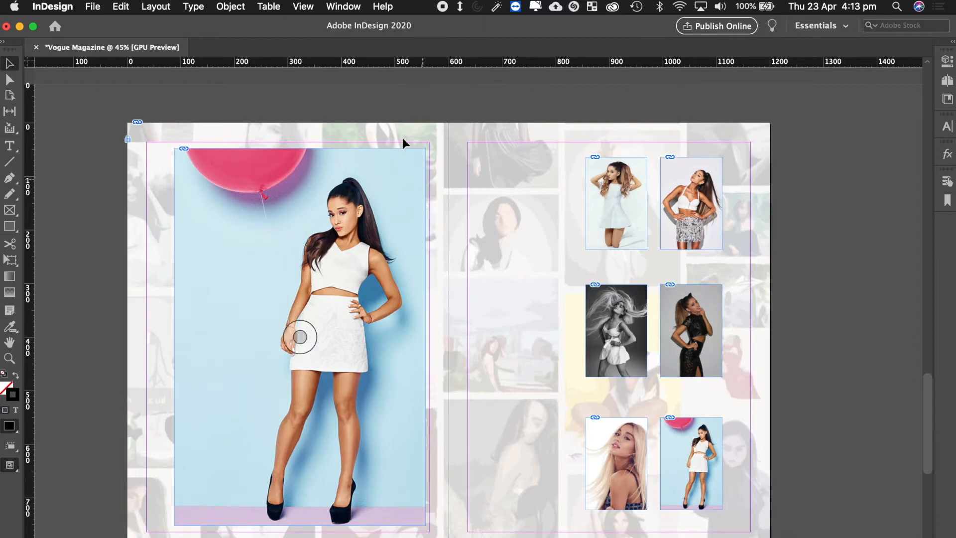
# Open Window > Interactive > Object States, park it on the right page, and select the stacked photos.
pyautogui.click(343, 7)
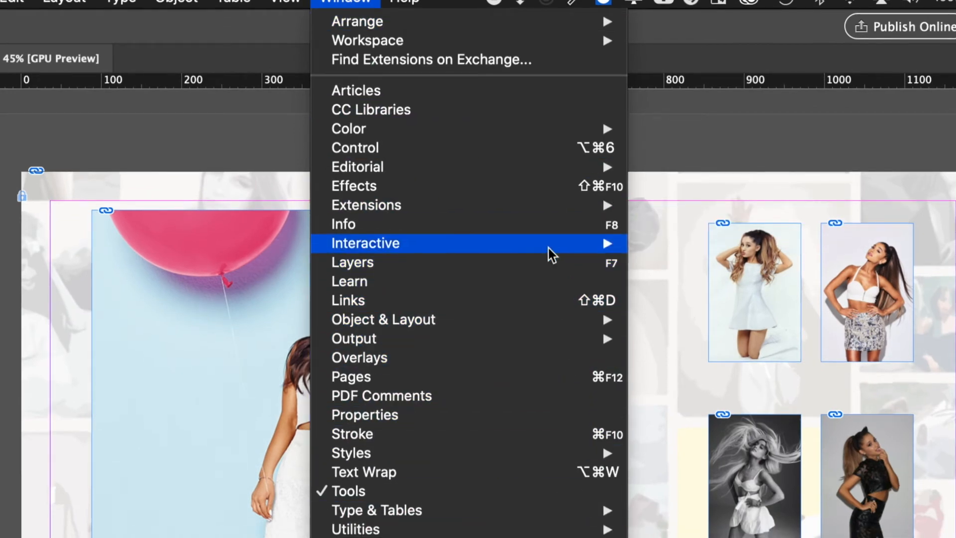
pyautogui.moveTo(547, 244)
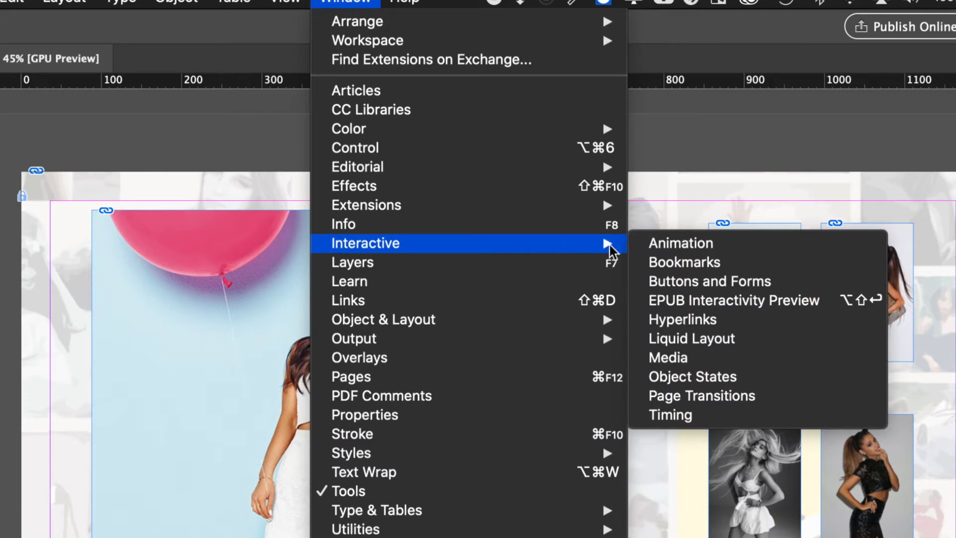
pyautogui.click(759, 377)
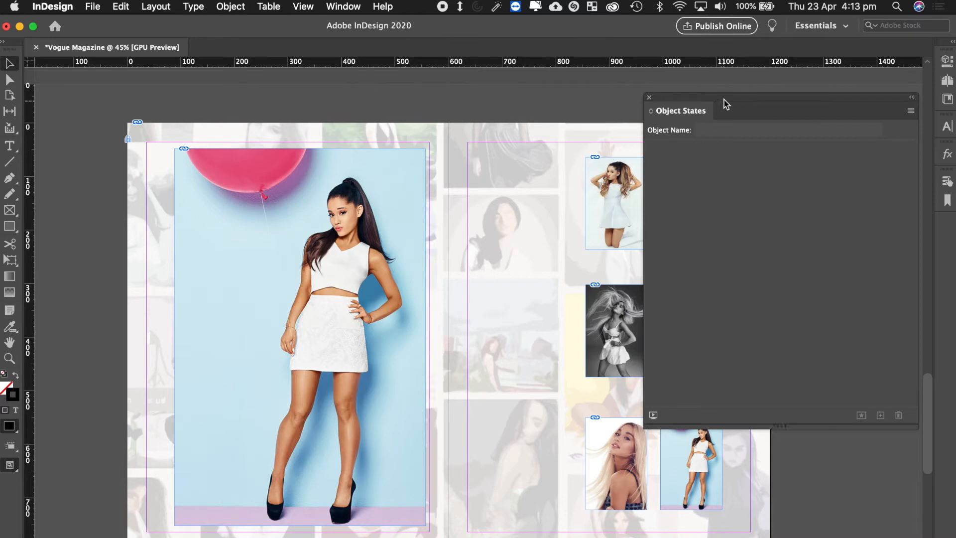
pyautogui.moveTo(724, 100); pyautogui.dragTo(554, 163)
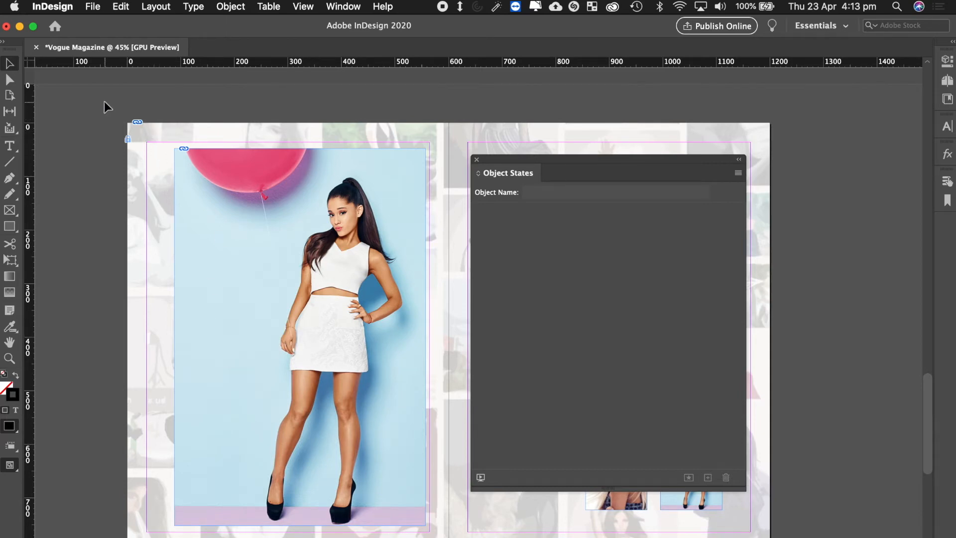
pyautogui.moveTo(103, 101); pyautogui.dragTo(445, 537)
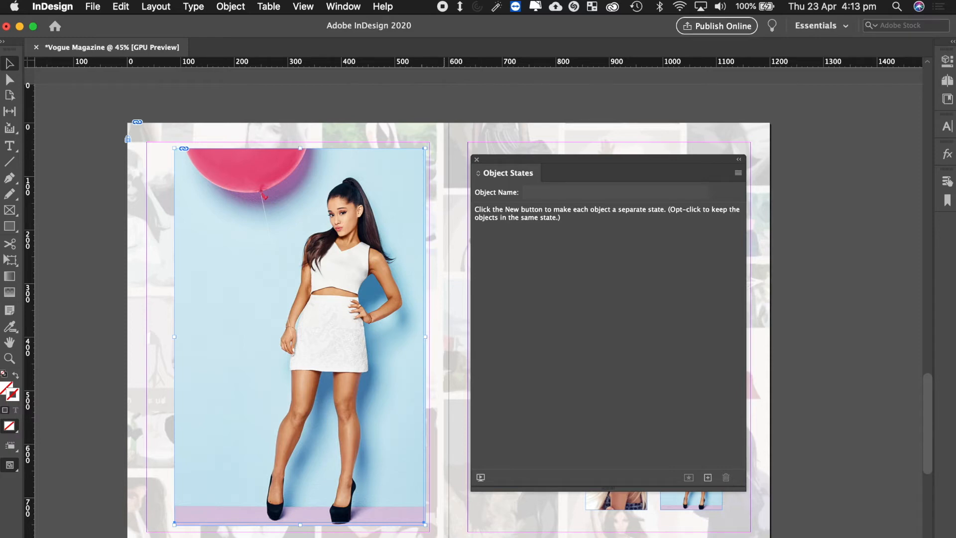
pyautogui.moveTo(565, 163)
pyautogui.mouseDown()
pyautogui.moveTo(598, 247)
pyautogui.moveTo(551, 155)
pyautogui.mouseUp()
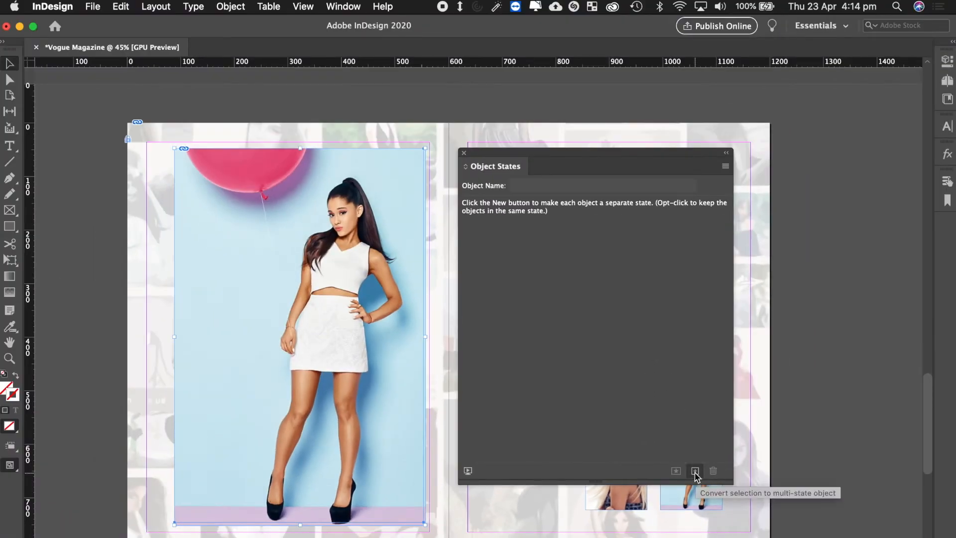
# Convert the stacked photos into a six-state object named 'Image Gallery'.
pyautogui.click(85, 351)
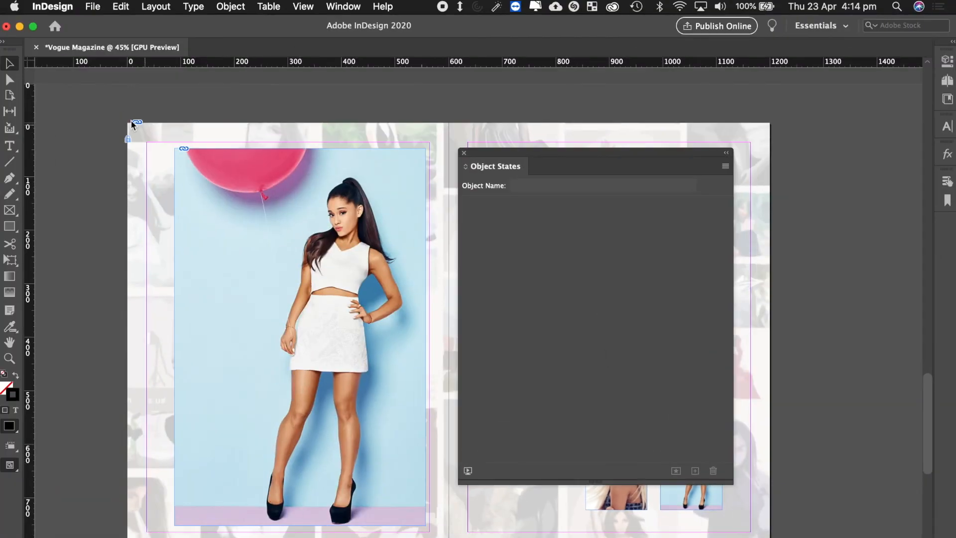
pyautogui.moveTo(96, 104); pyautogui.dragTo(438, 519)
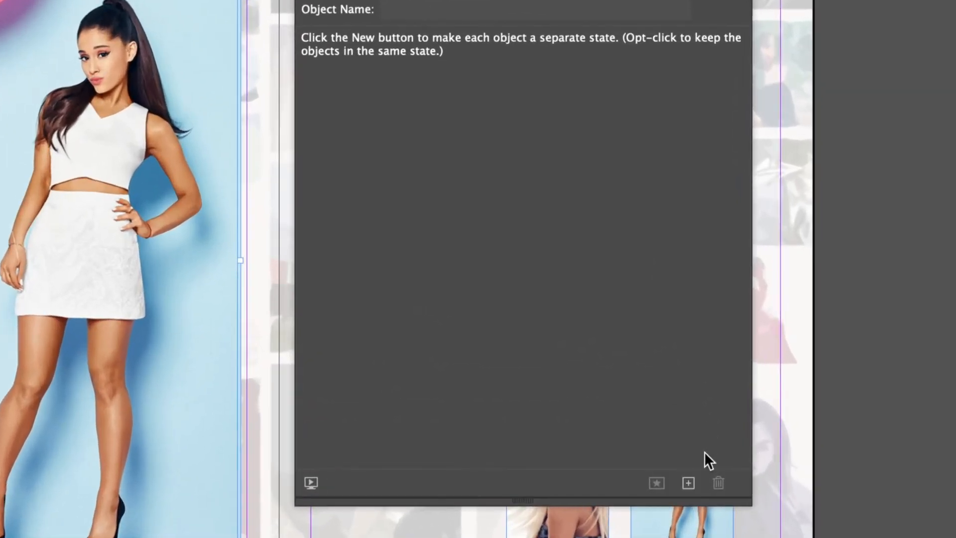
pyautogui.click(689, 484)
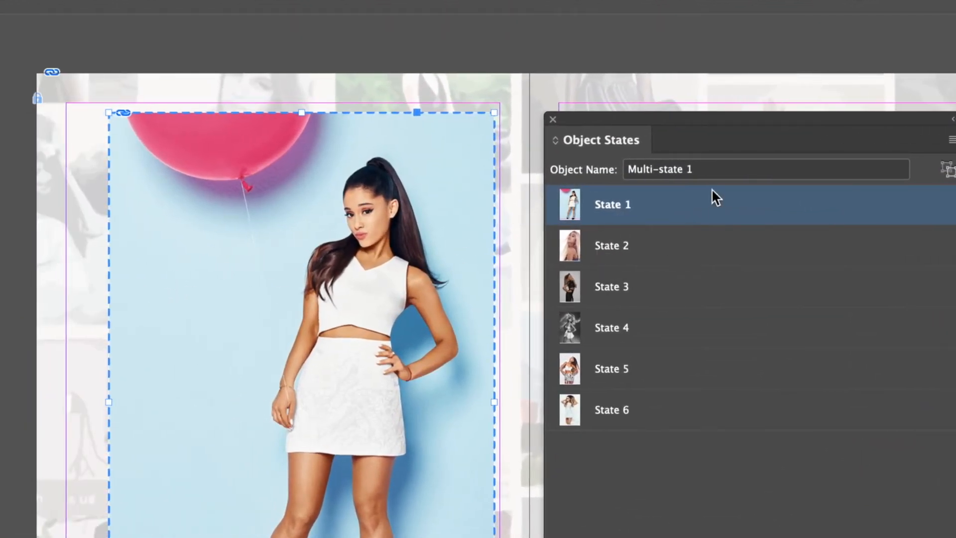
pyautogui.click(705, 170)
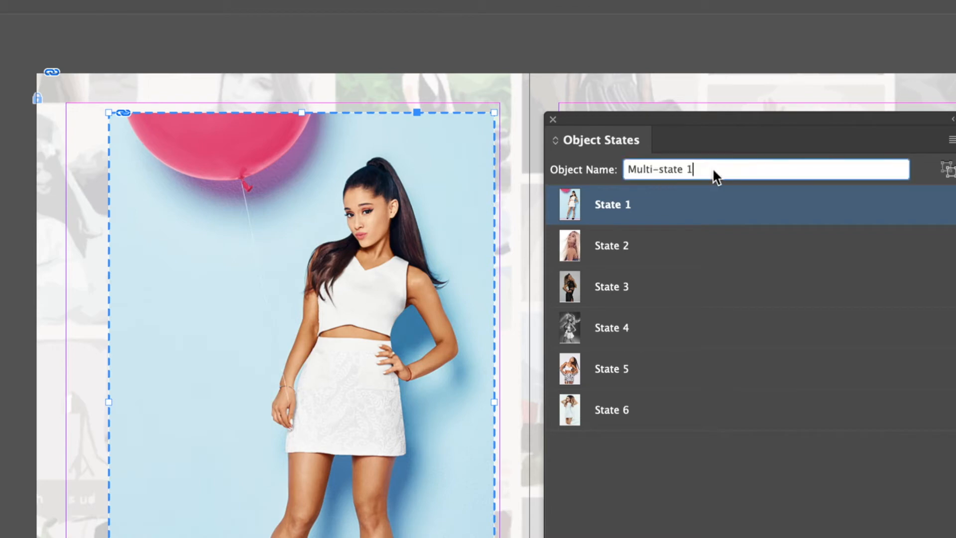
pyautogui.moveTo(694, 169); pyautogui.dragTo(581, 171)
pyautogui.write('Image Gallery')
pyautogui.press('Return')
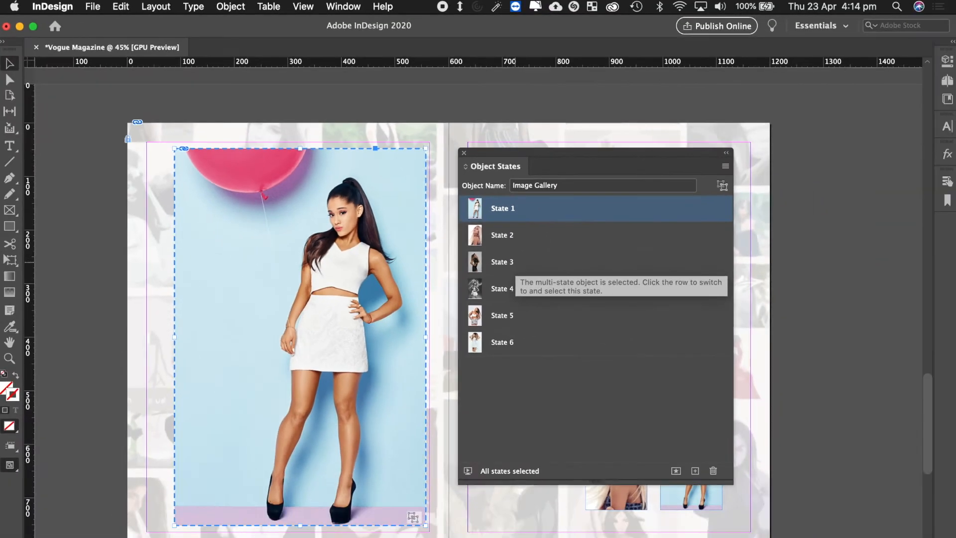
# Preview States 2 through 6 of the gallery, then return to State 1.
pyautogui.click(637, 251)
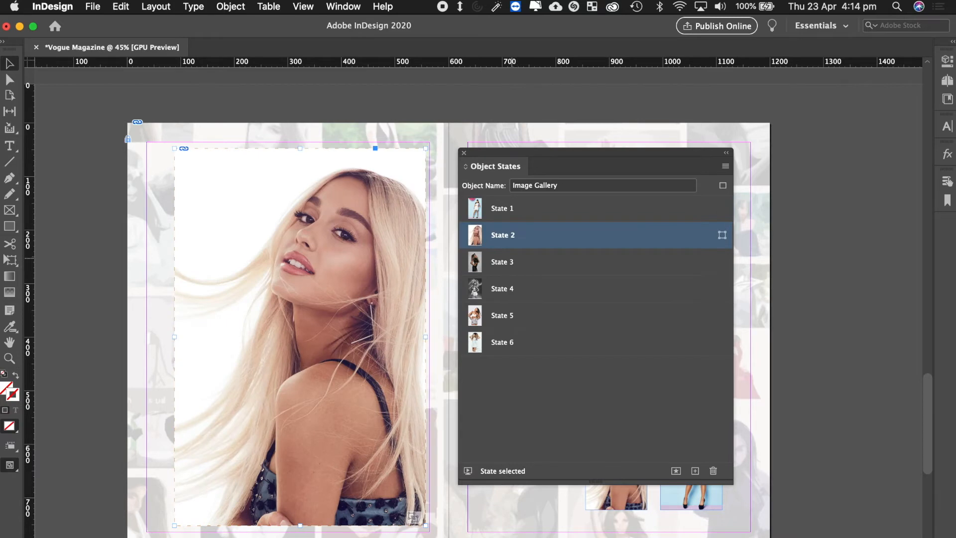
pyautogui.click(513, 262)
pyautogui.click(513, 289)
pyautogui.click(514, 315)
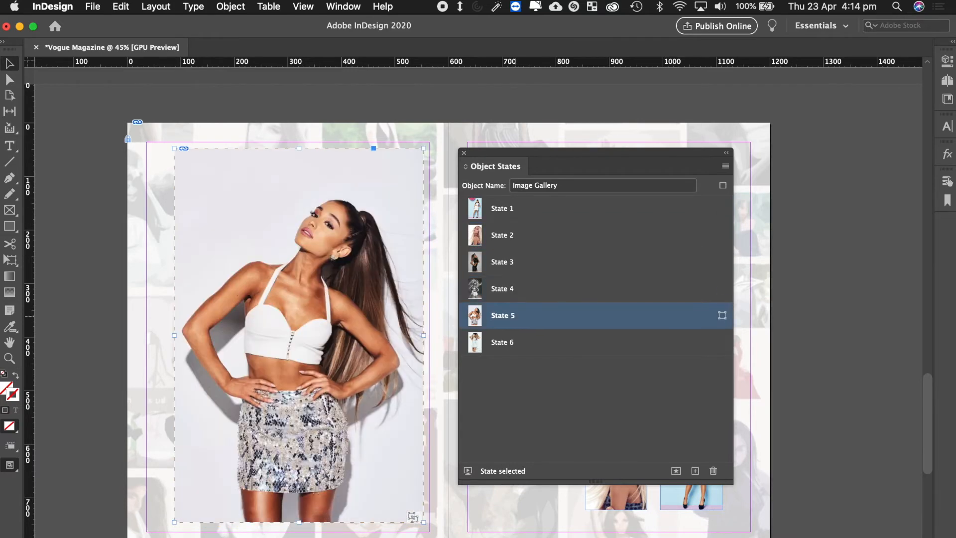
pyautogui.click(514, 343)
pyautogui.click(508, 208)
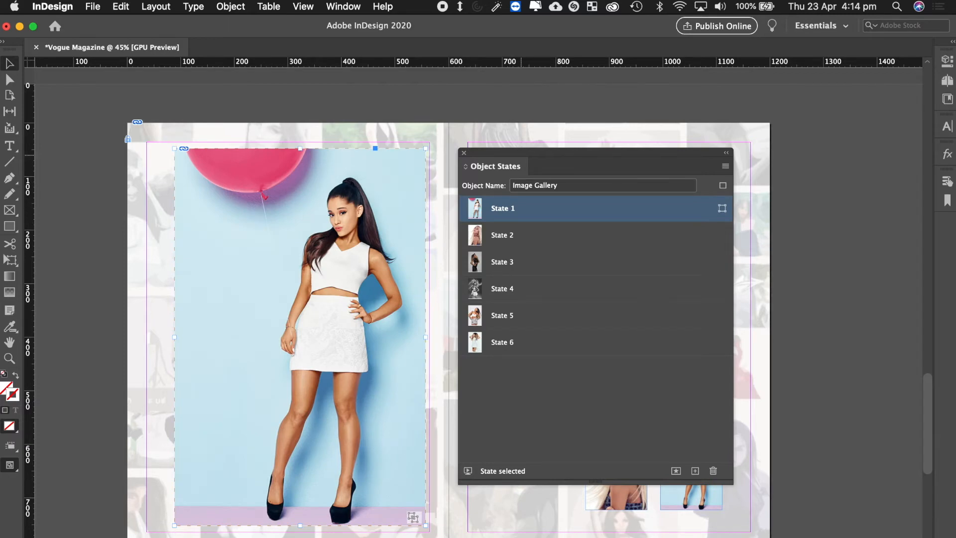
# Move the Object States panel aside, show State 3, then close the panel and deselect.
pyautogui.moveTo(521, 153); pyautogui.dragTo(339, 285)
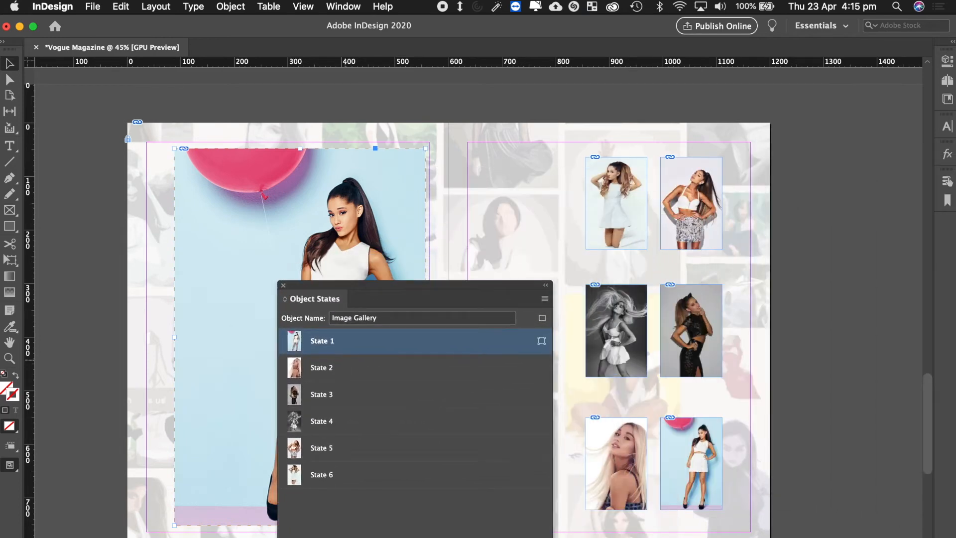
pyautogui.moveTo(339, 285); pyautogui.dragTo(287, 224)
pyautogui.click(494, 250)
pyautogui.click(495, 277)
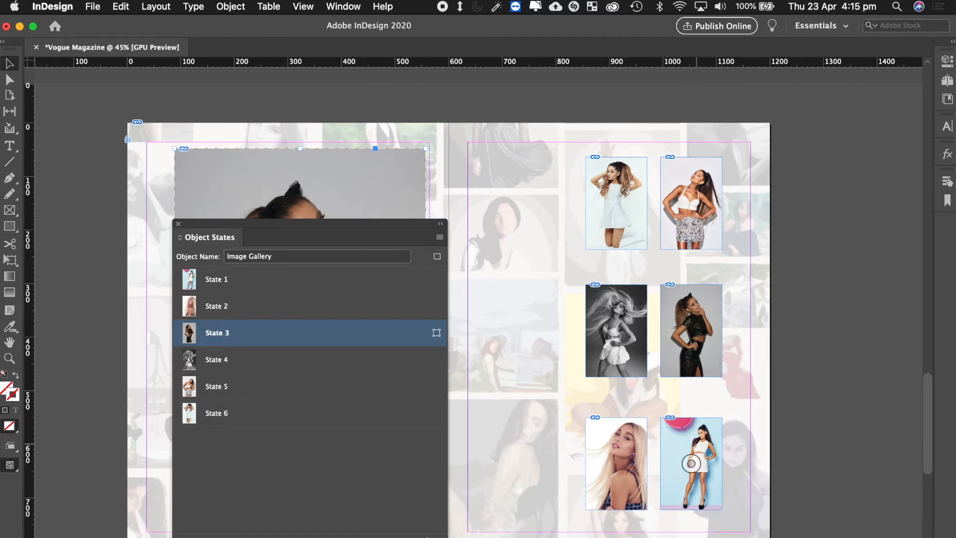
pyautogui.moveTo(299, 223); pyautogui.dragTo(557, 152)
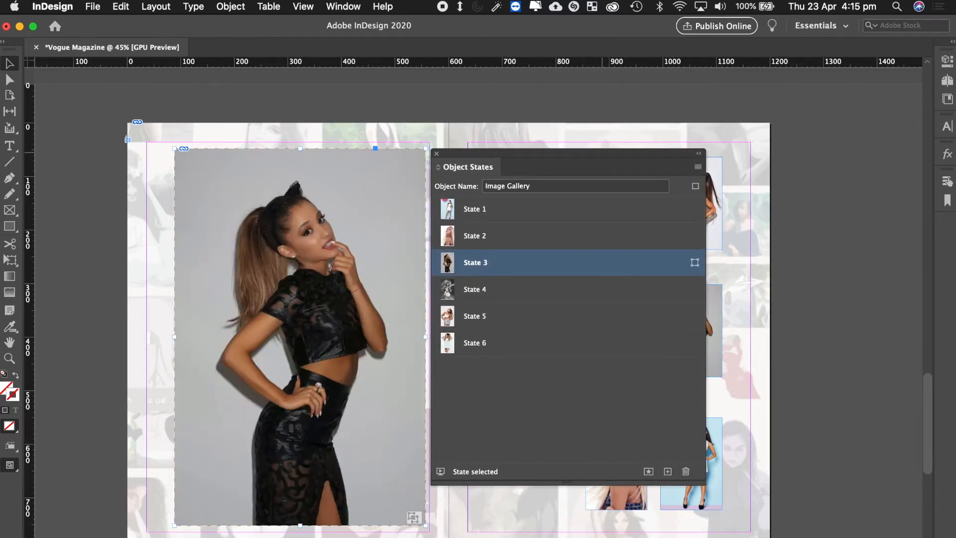
pyautogui.click(437, 153)
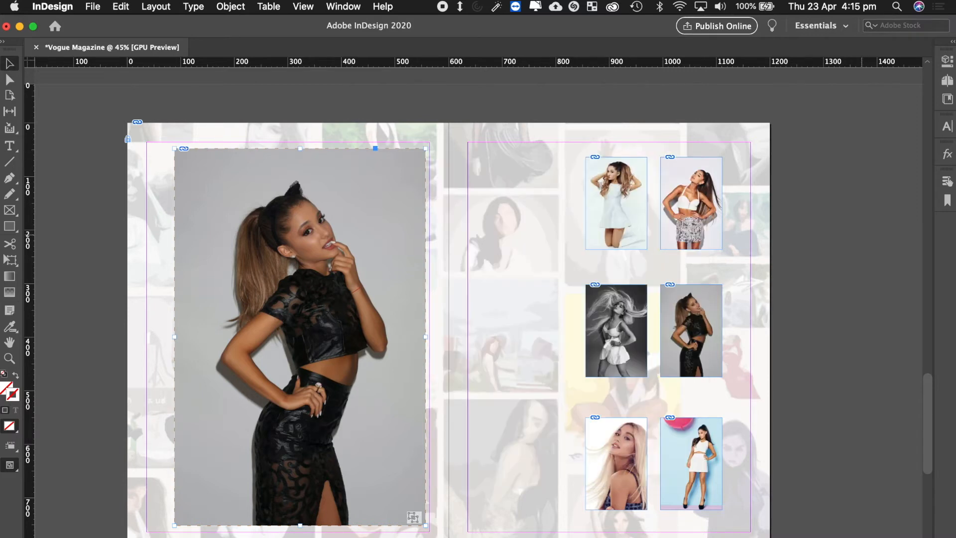
pyautogui.click(862, 155)
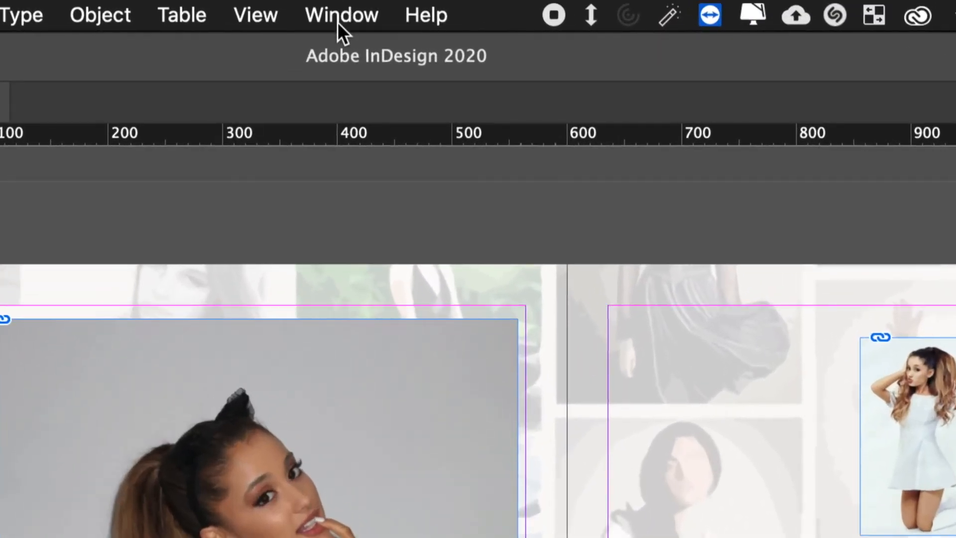
# Open Buttons and Forms and make the top-left thumbnail a button named 'Image 1'.
pyautogui.click(340, 20)
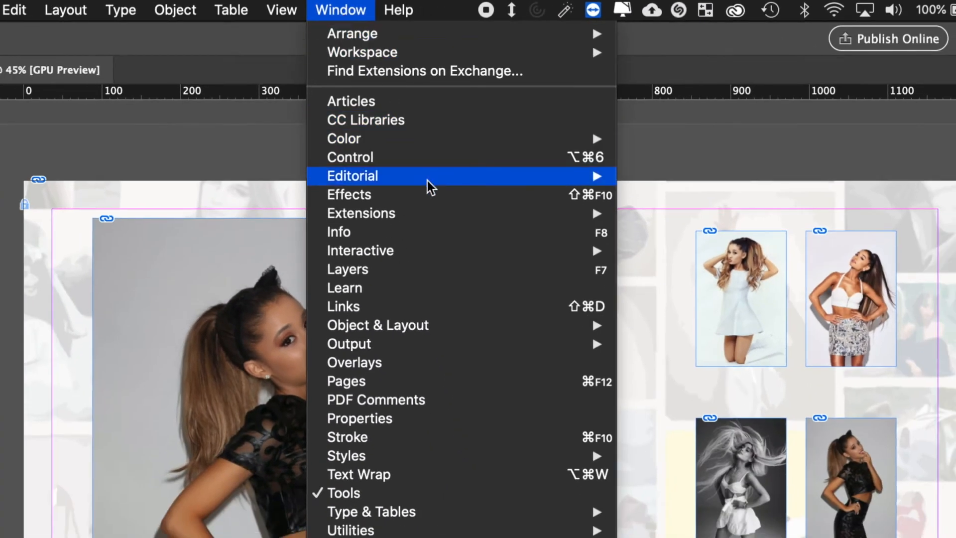
pyautogui.moveTo(449, 251)
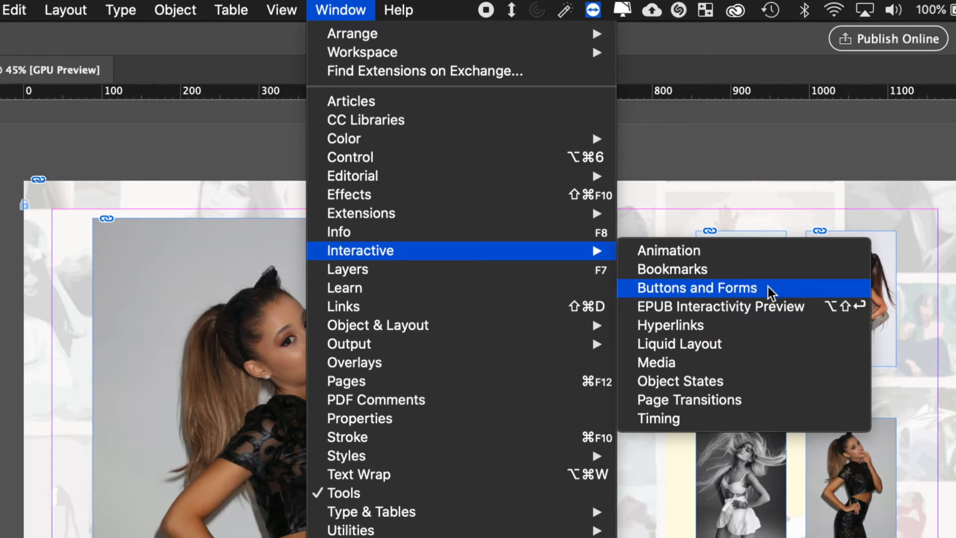
pyautogui.click(697, 288)
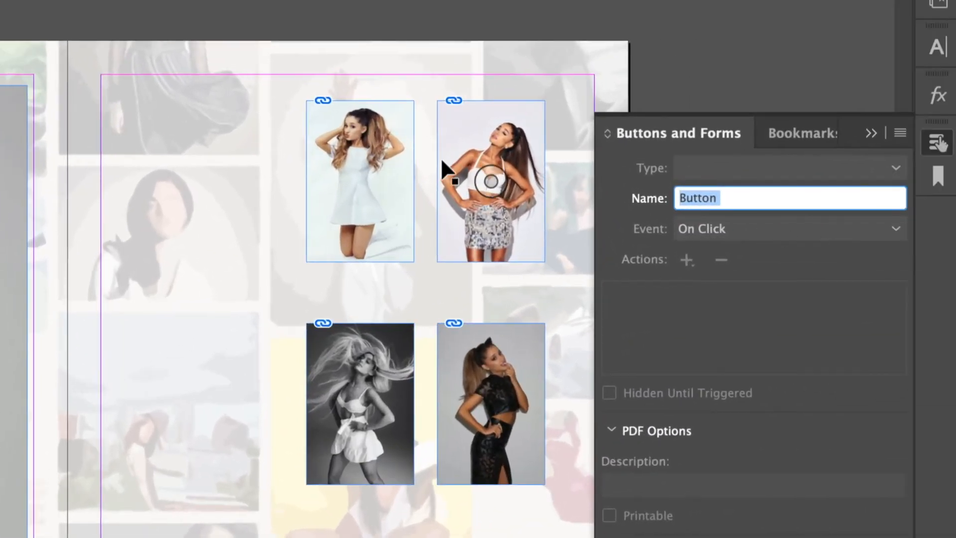
pyautogui.click(371, 142)
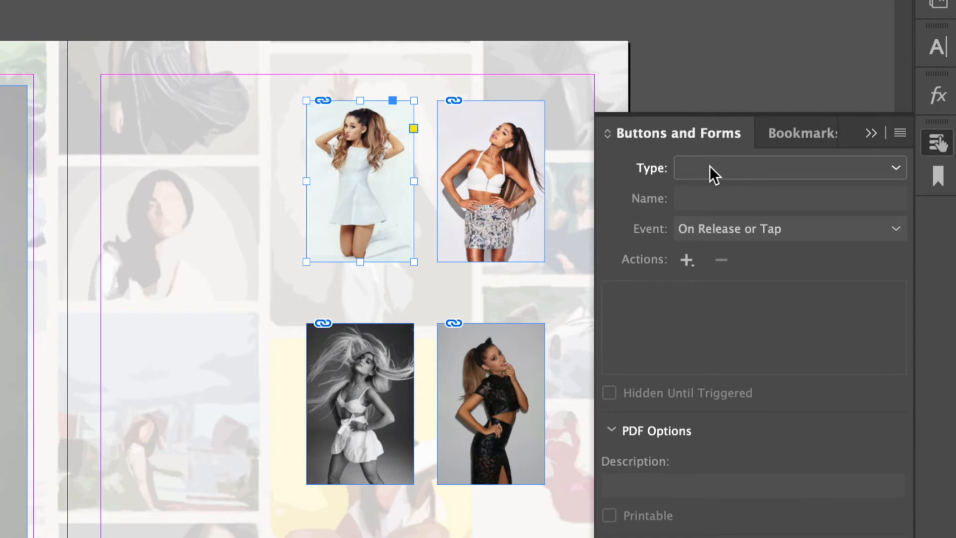
pyautogui.click(710, 168)
pyautogui.click(729, 192)
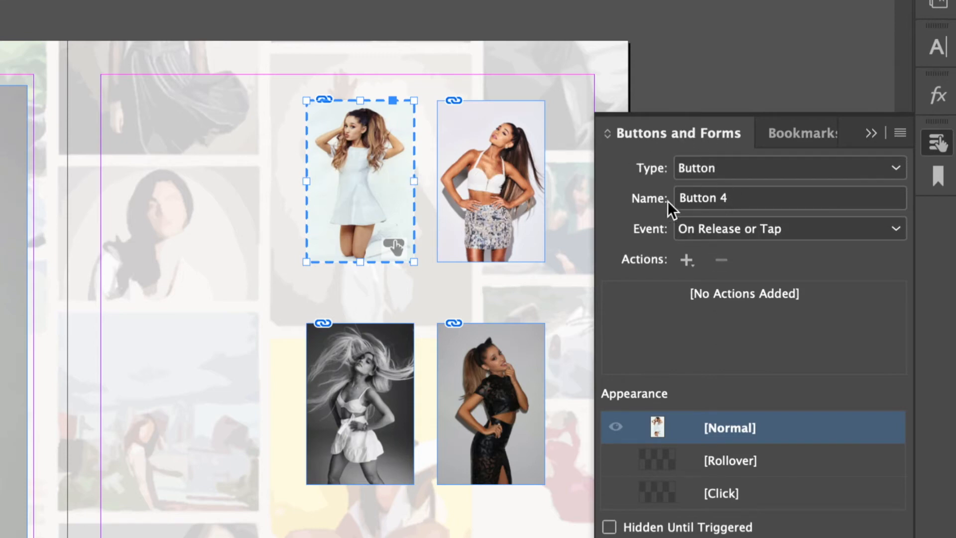
pyautogui.click(726, 195)
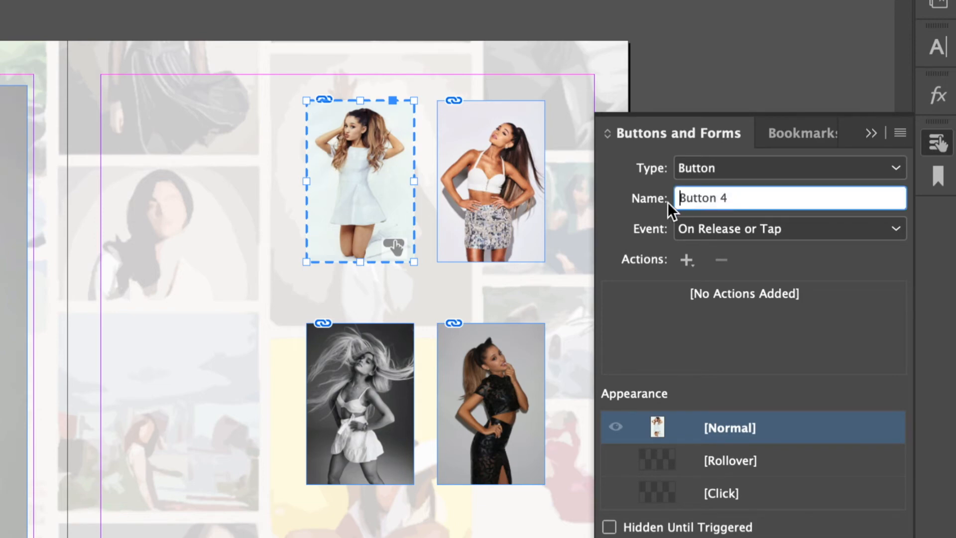
pyautogui.click(735, 198)
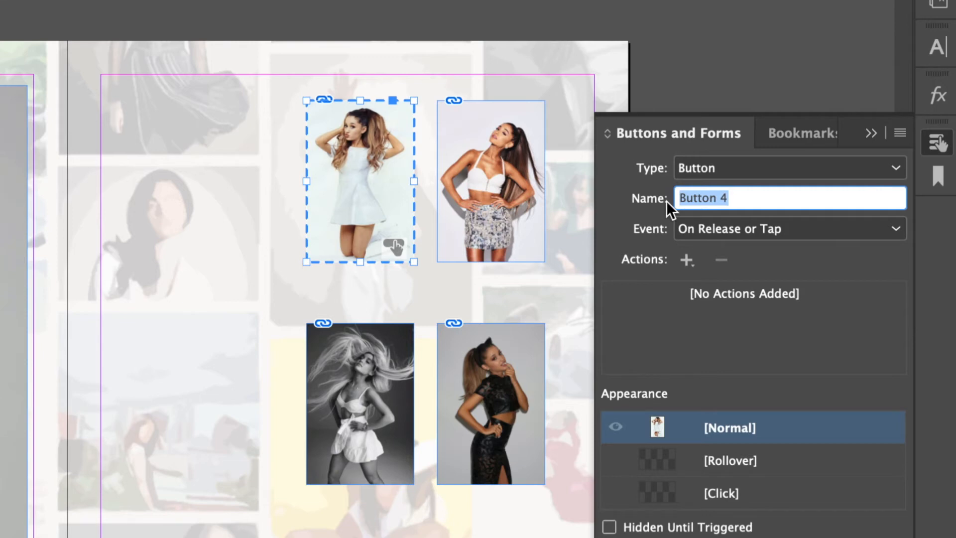
pyautogui.write('Image 1')
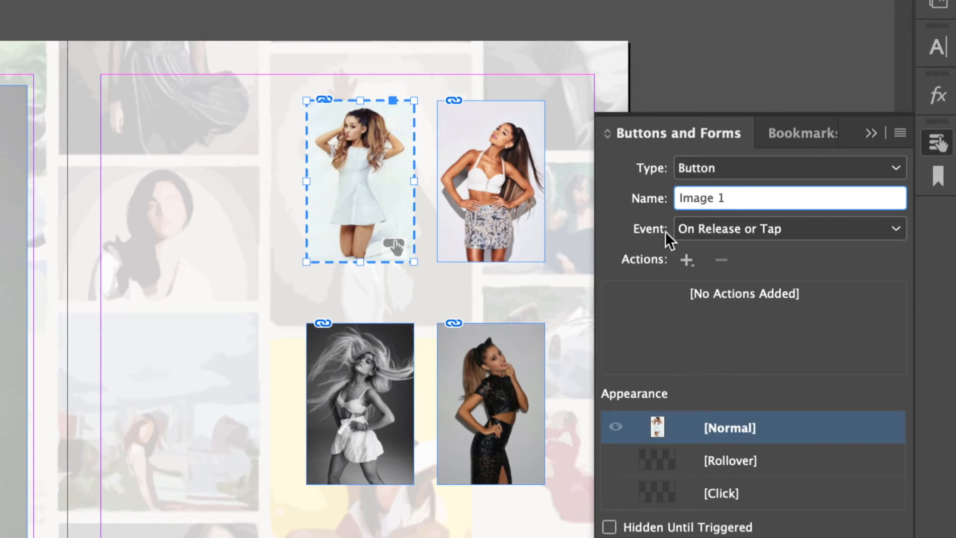
# Set the Image 1 button's event to On Roll Over and add a Go To State action.
pyautogui.click(801, 232)
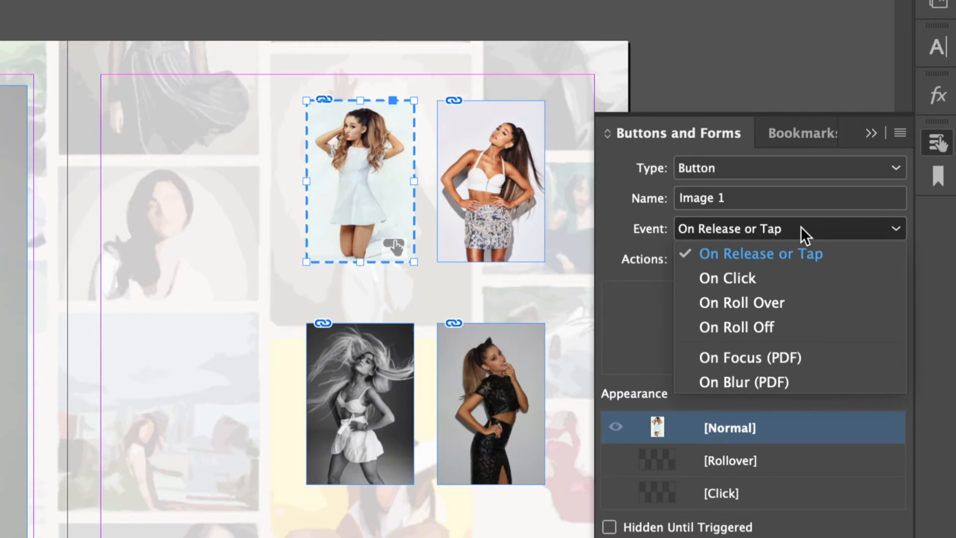
pyautogui.click(360, 180)
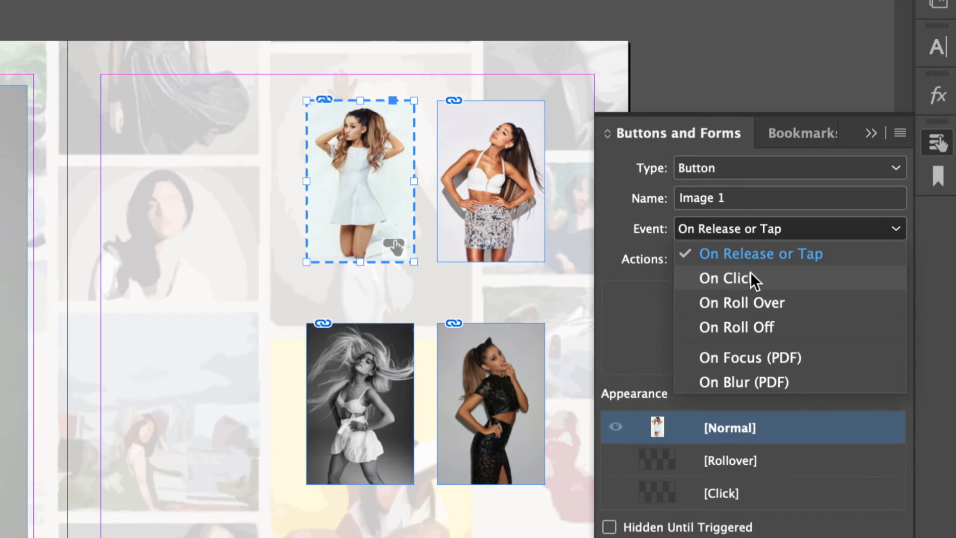
pyautogui.click(747, 303)
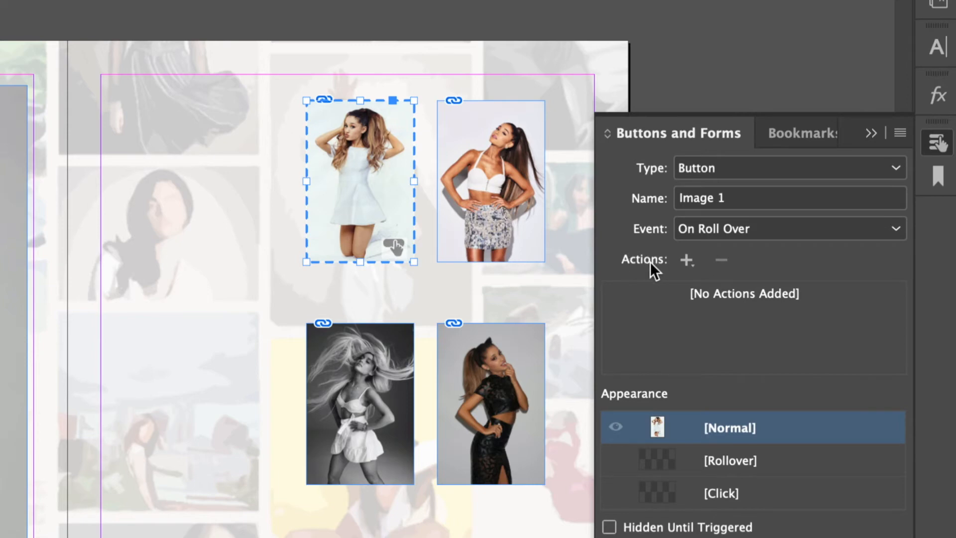
pyautogui.click(687, 261)
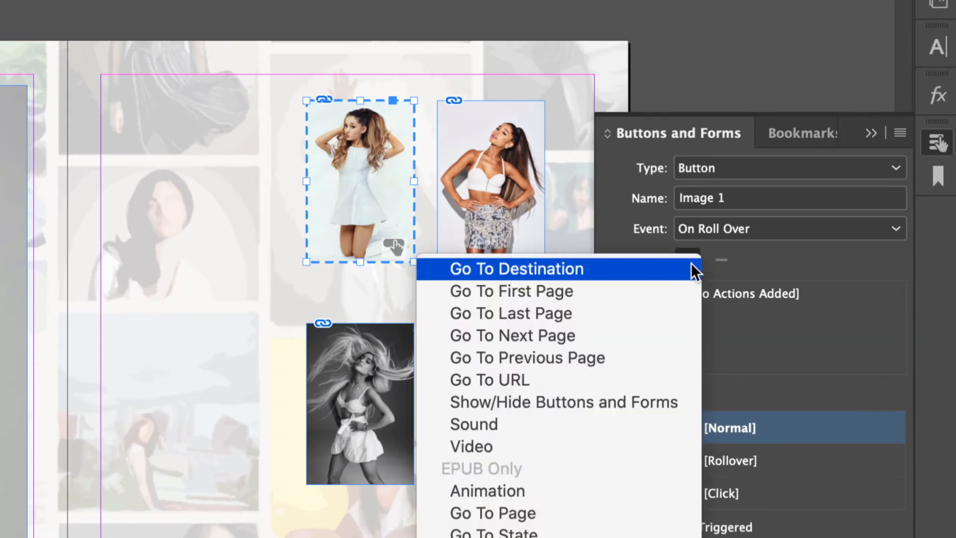
pyautogui.click(739, 255)
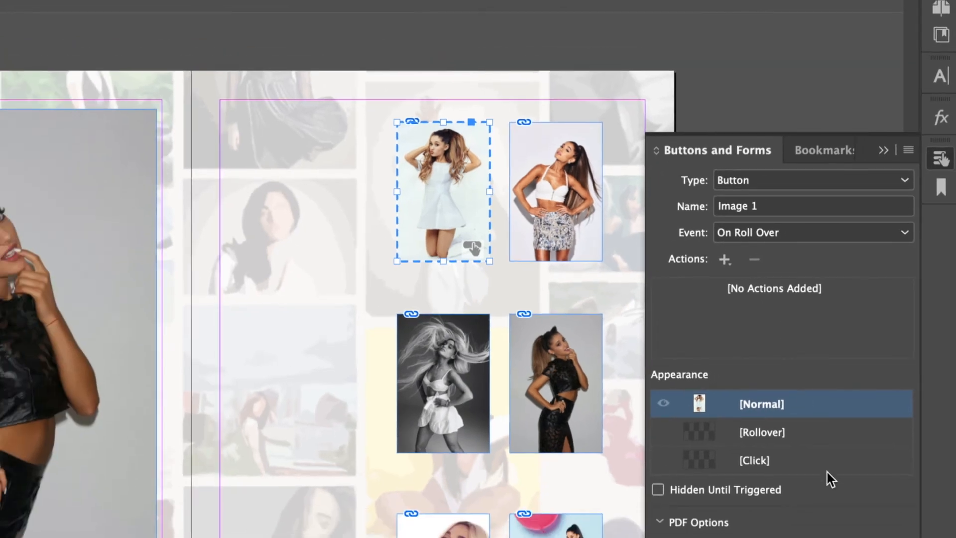
pyautogui.click(724, 258)
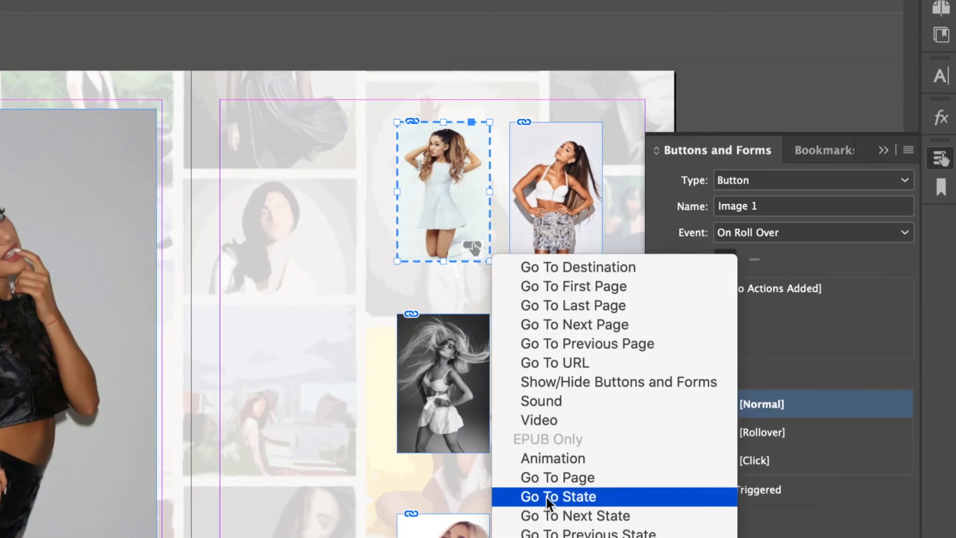
pyautogui.click(602, 498)
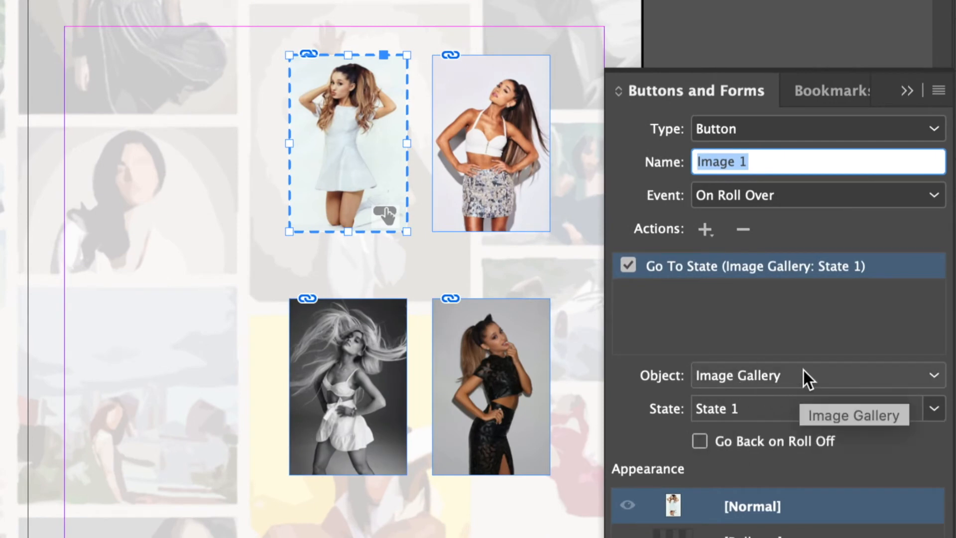
# Target the Image Gallery object and choose State 6 for the action.
pyautogui.click(803, 369)
pyautogui.click(801, 373)
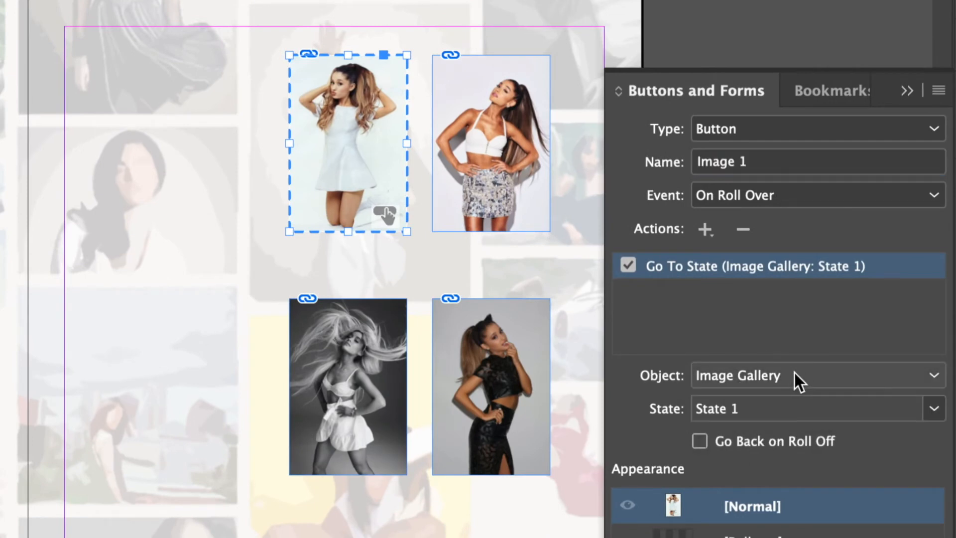
pyautogui.click(795, 374)
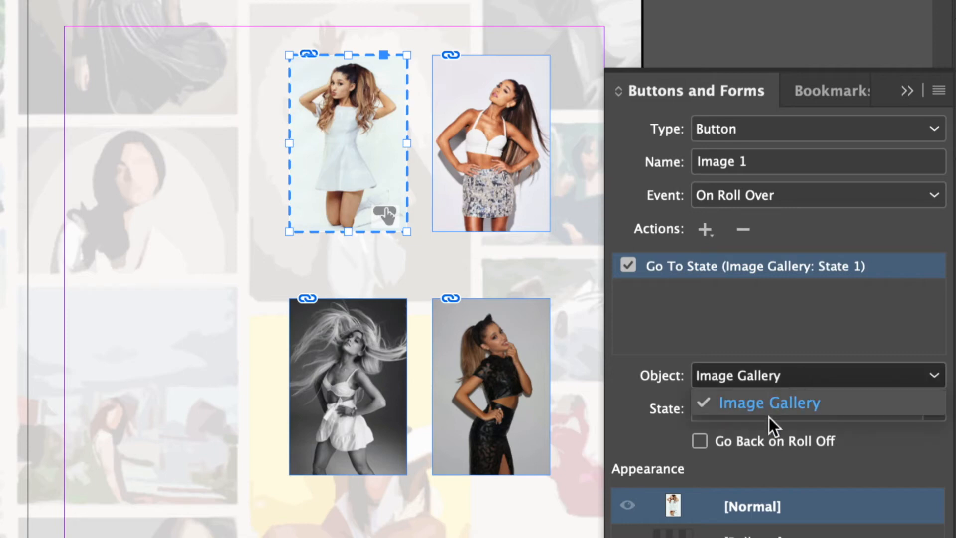
pyautogui.click(751, 314)
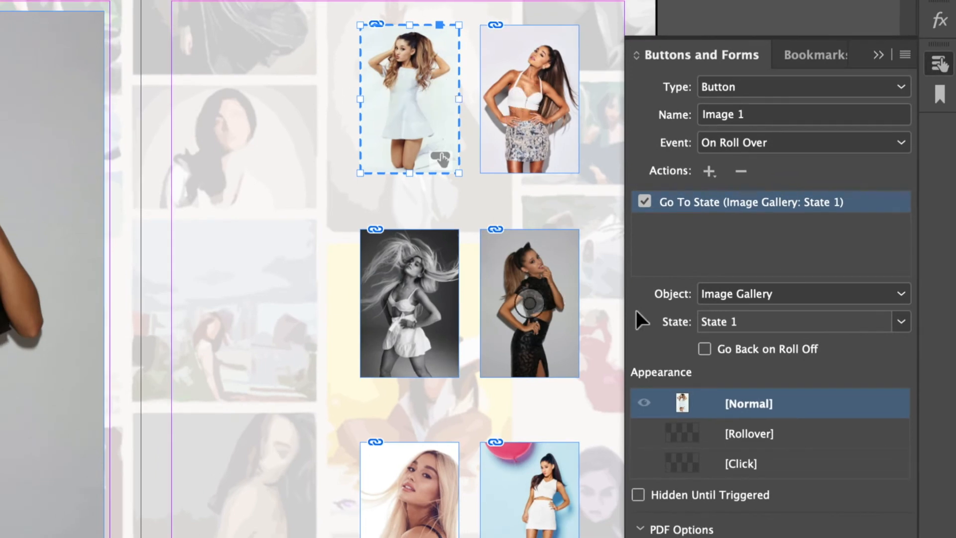
pyautogui.click(779, 329)
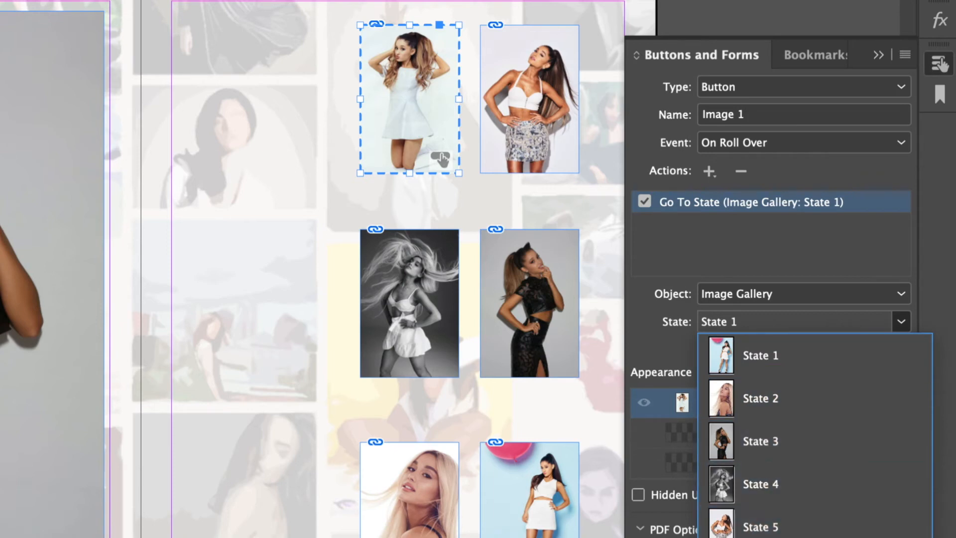
pyautogui.click(761, 537)
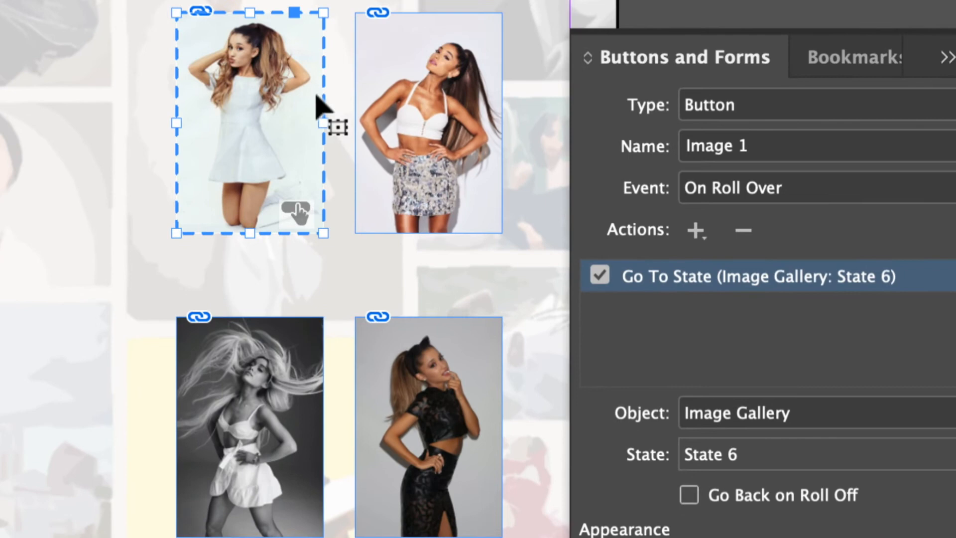
pyautogui.click(409, 99)
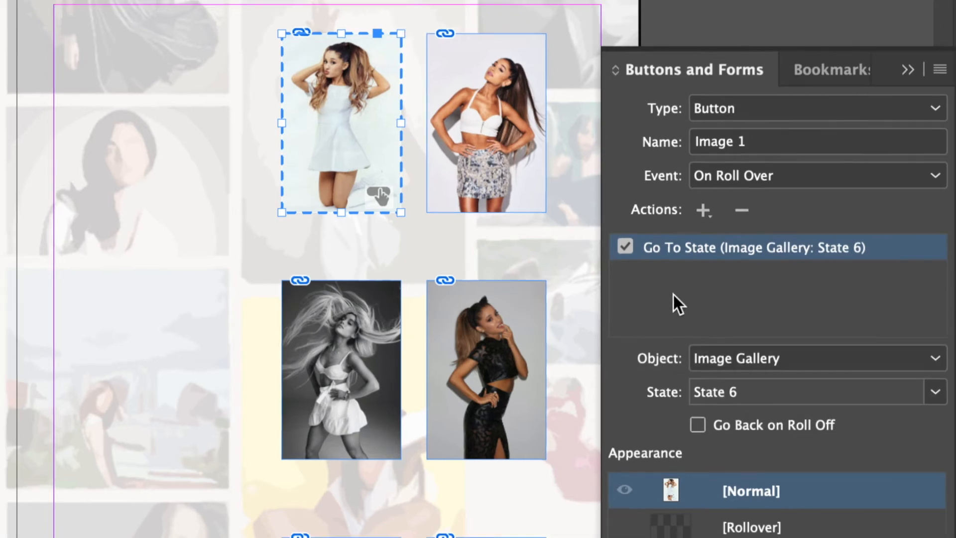
# Make the second gallery thumbnail a button named 'Image 2'.
pyautogui.click(496, 73)
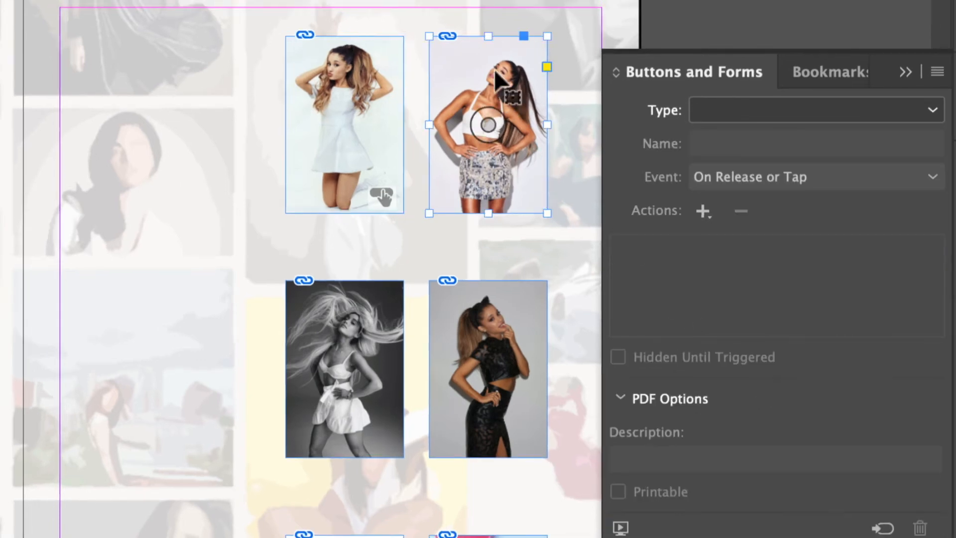
pyautogui.click(755, 111)
pyautogui.click(754, 132)
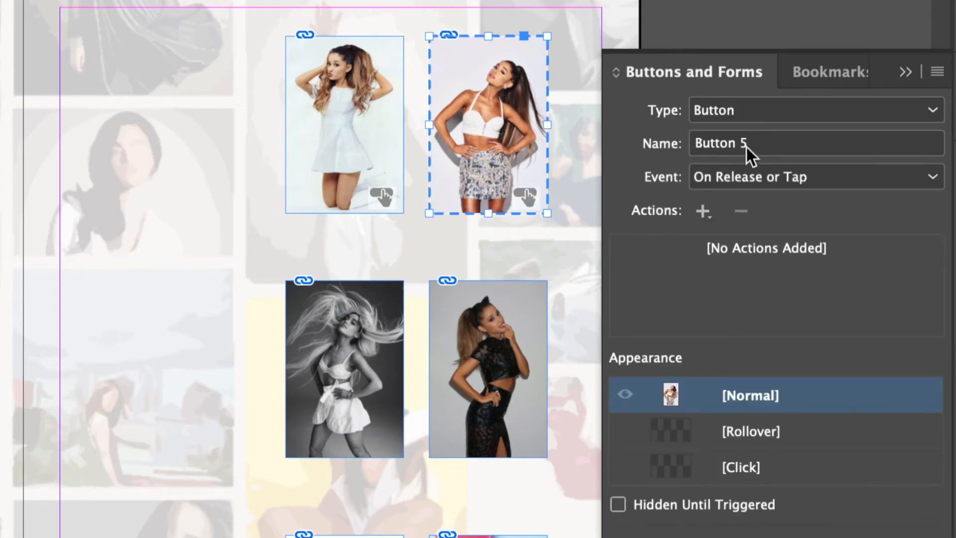
pyautogui.moveTo(747, 147); pyautogui.dragTo(686, 148)
pyautogui.write('Image 2')
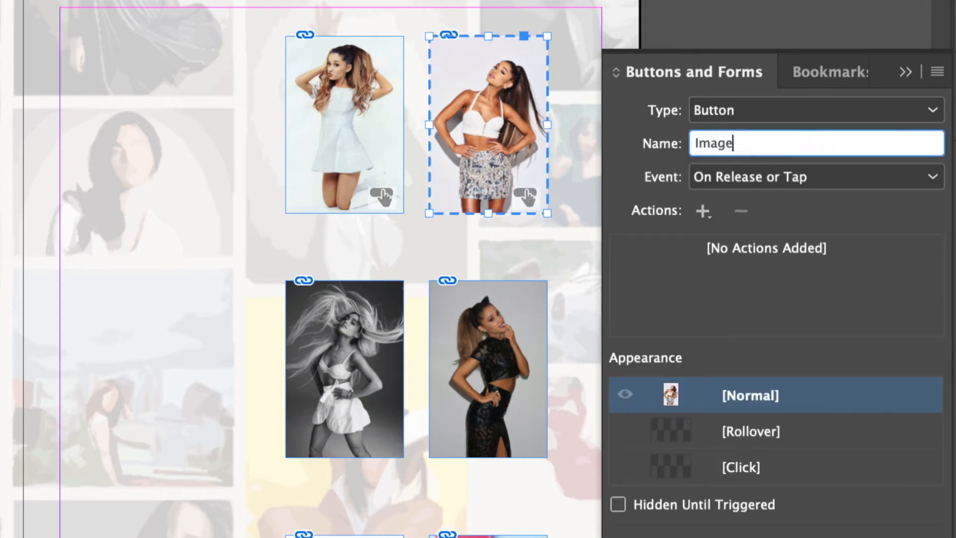
# Give Image 2 an On Roll Over Go To State action showing gallery State 5.
pyautogui.click(811, 170)
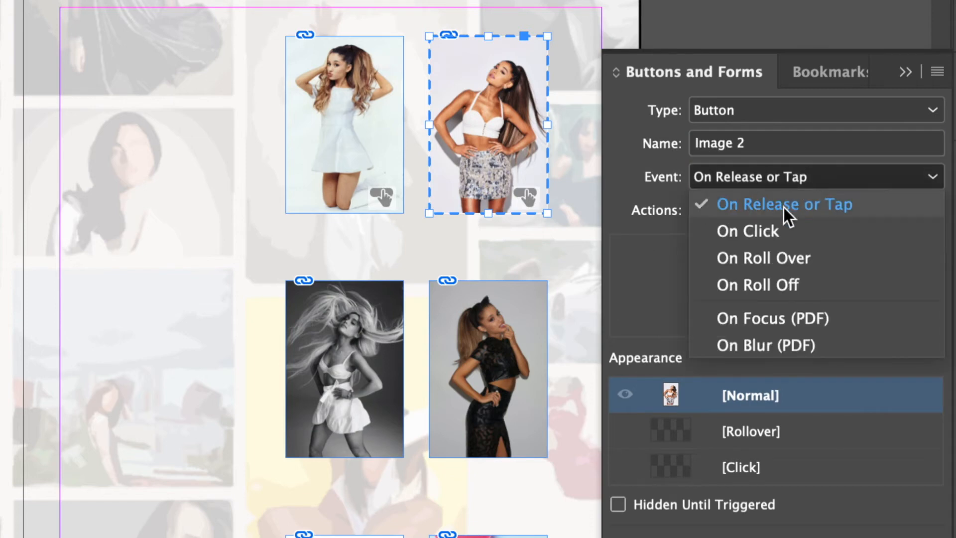
pyautogui.click(784, 258)
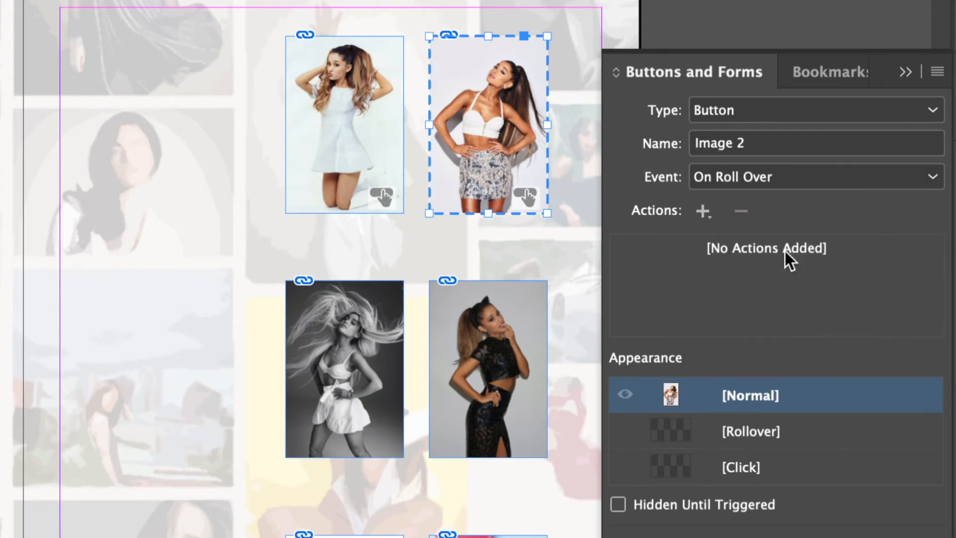
pyautogui.click(707, 216)
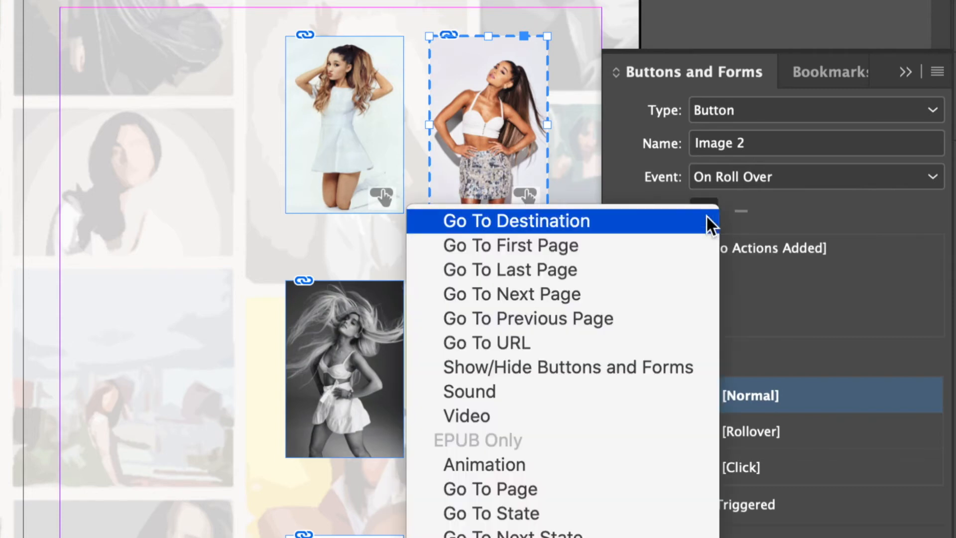
pyautogui.click(536, 503)
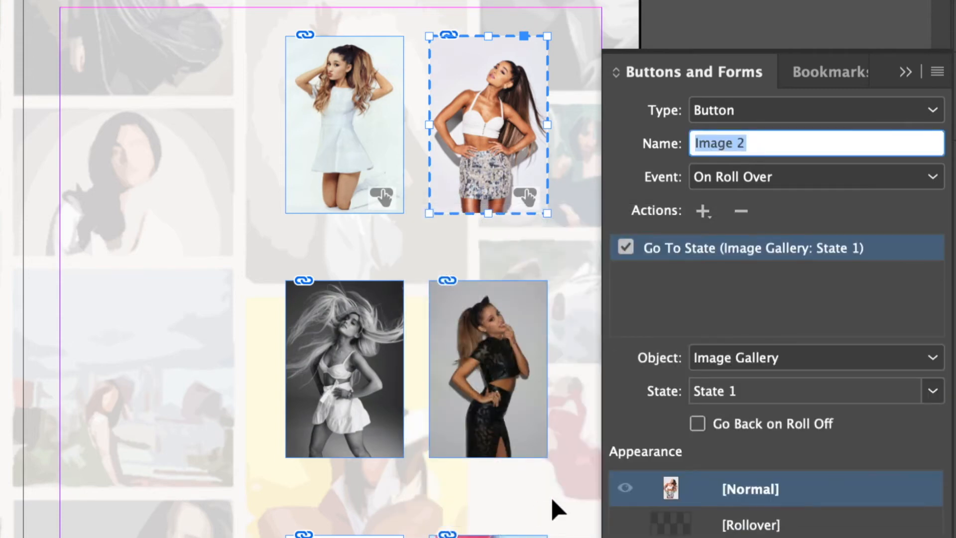
pyautogui.click(724, 394)
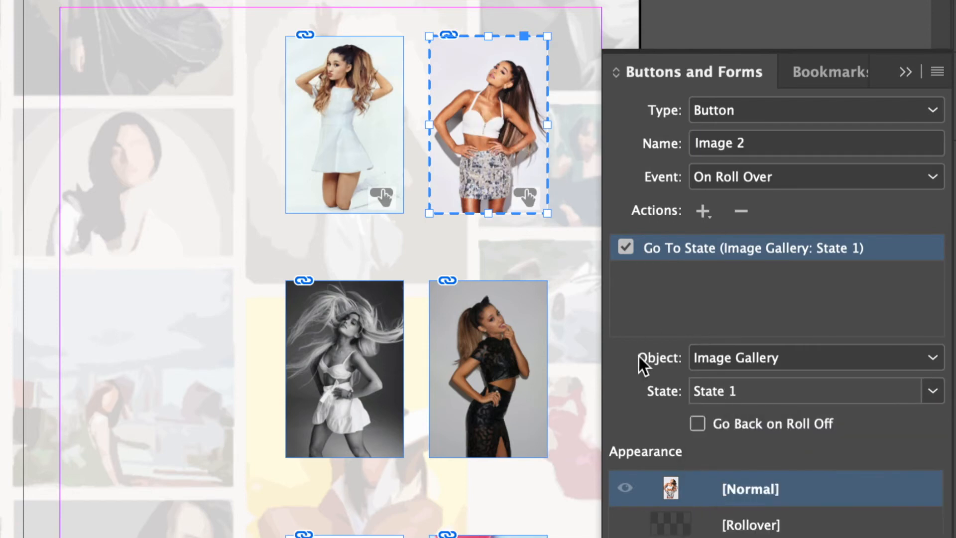
pyautogui.click(731, 388)
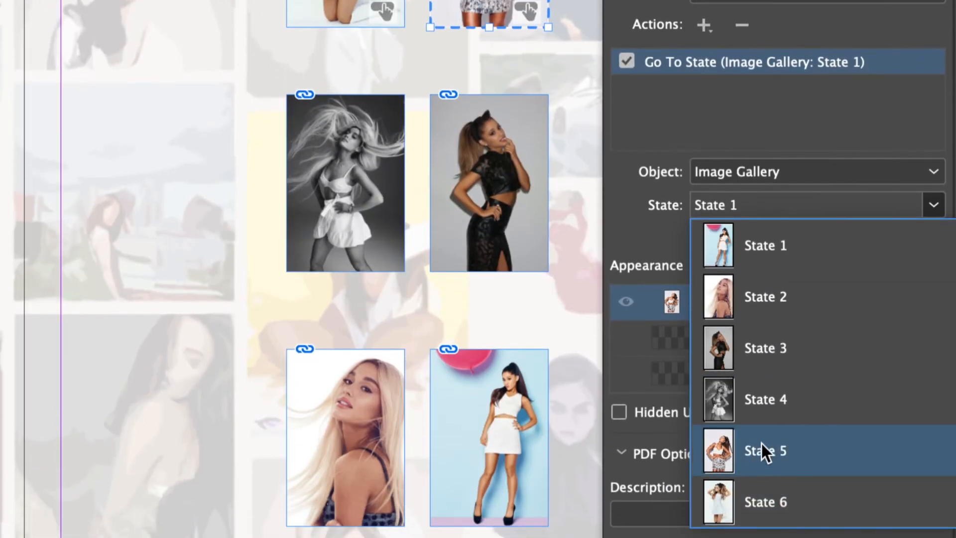
pyautogui.click(765, 451)
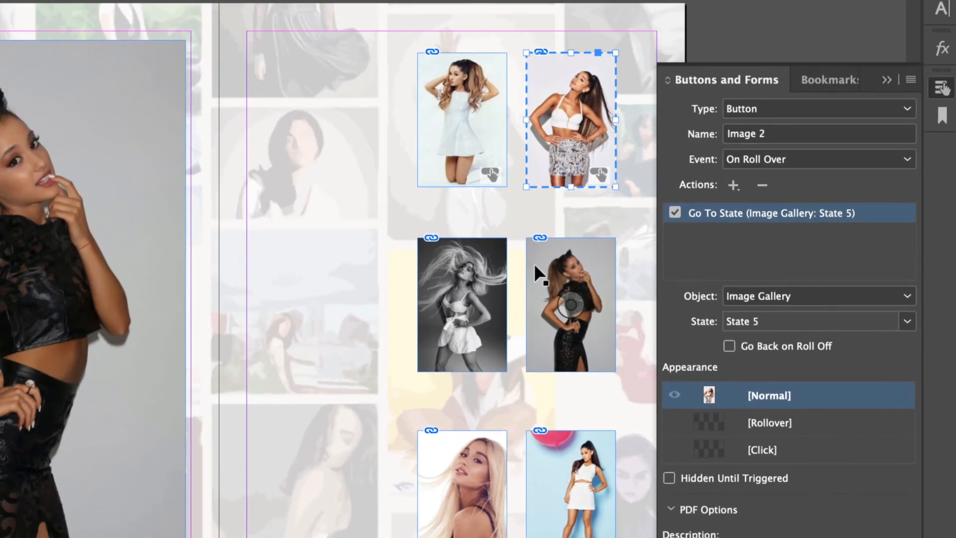
pyautogui.click(477, 277)
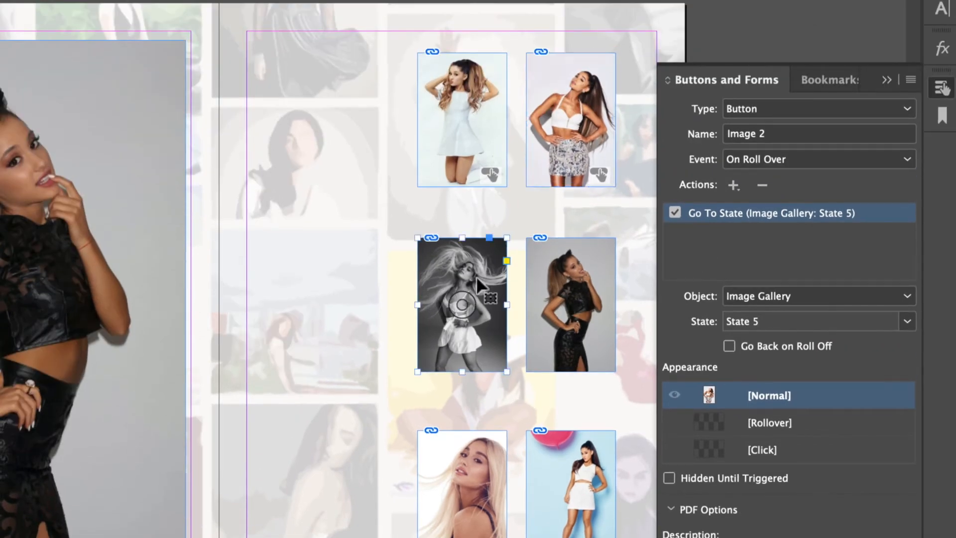
# Make the black-and-white photo button 'Image 3', going to gallery State 4 on roll over.
pyautogui.click(773, 107)
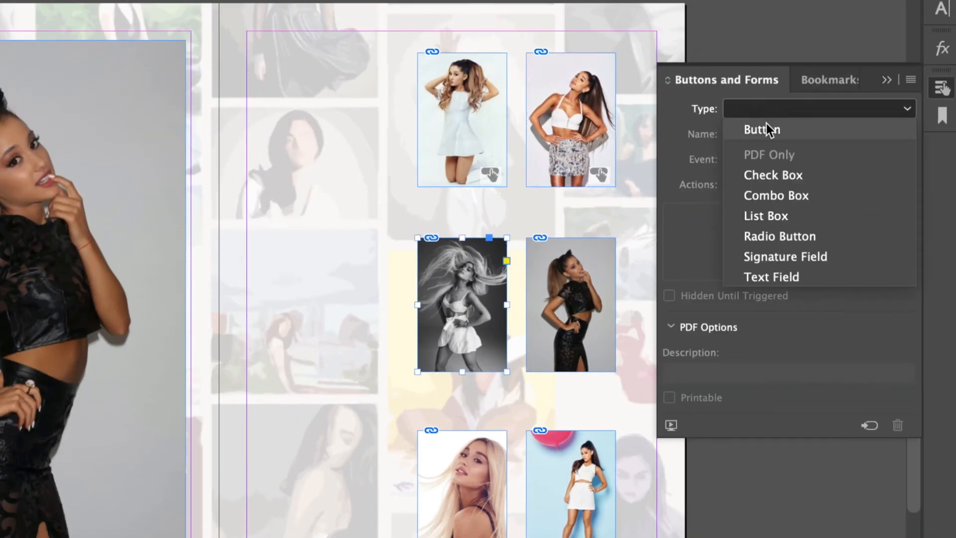
pyautogui.click(766, 123)
pyautogui.click(779, 136)
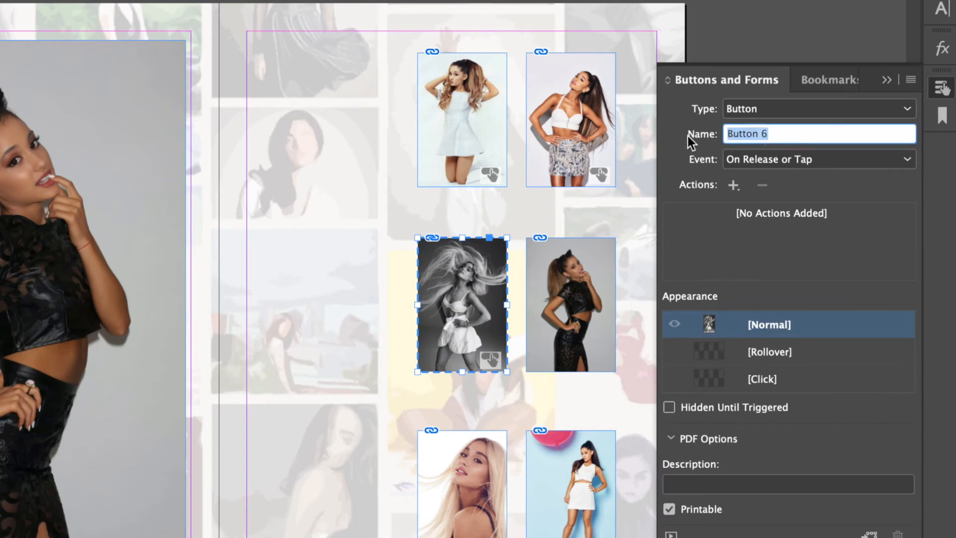
pyautogui.write('Image 3')
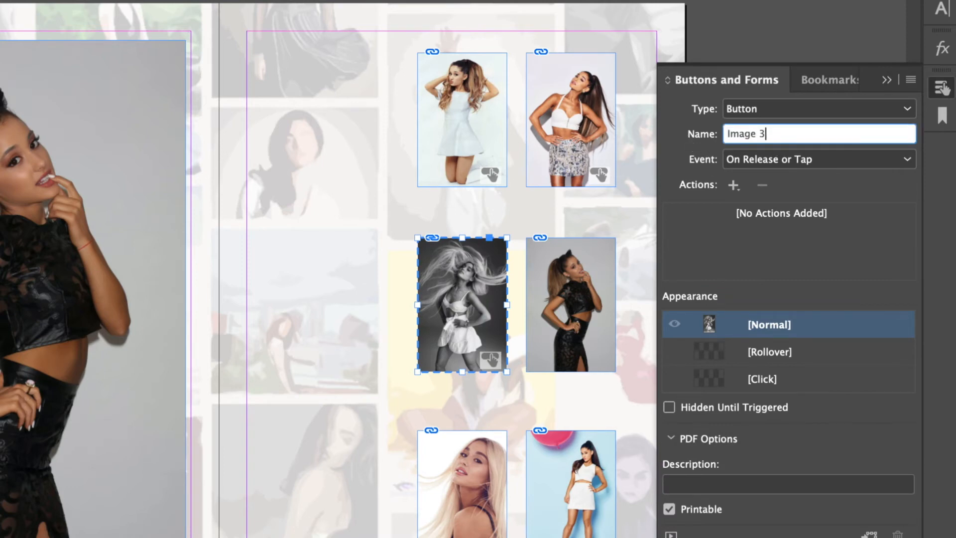
pyautogui.click(785, 157)
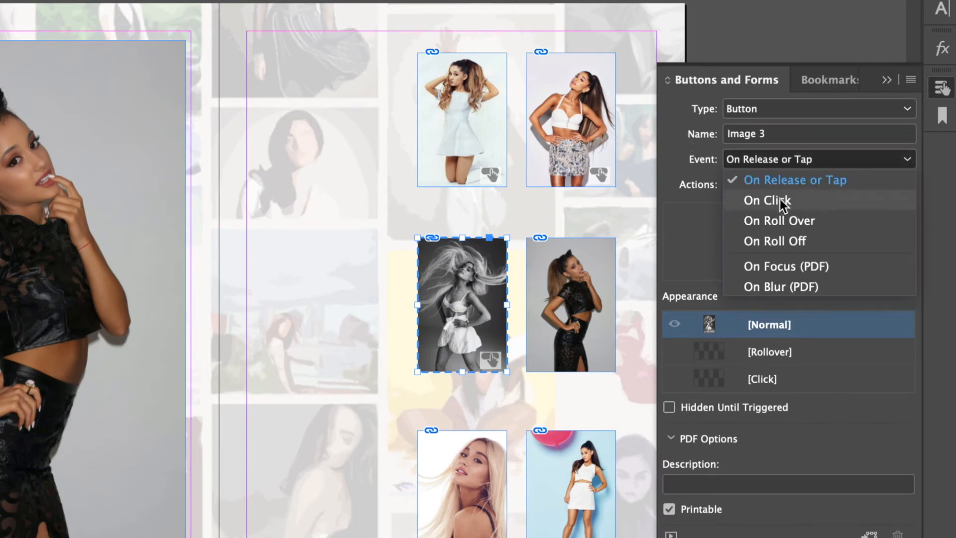
pyautogui.click(793, 217)
pyautogui.click(736, 187)
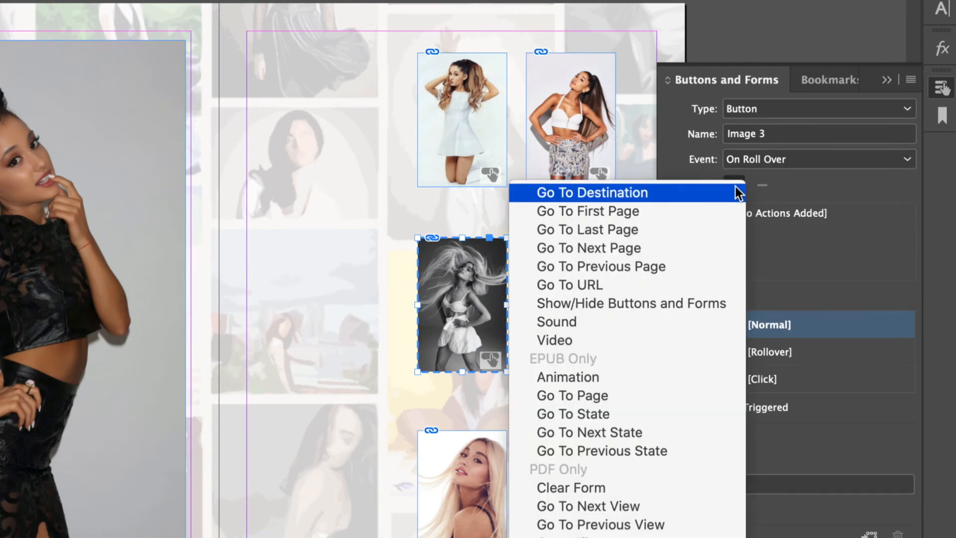
pyautogui.click(631, 413)
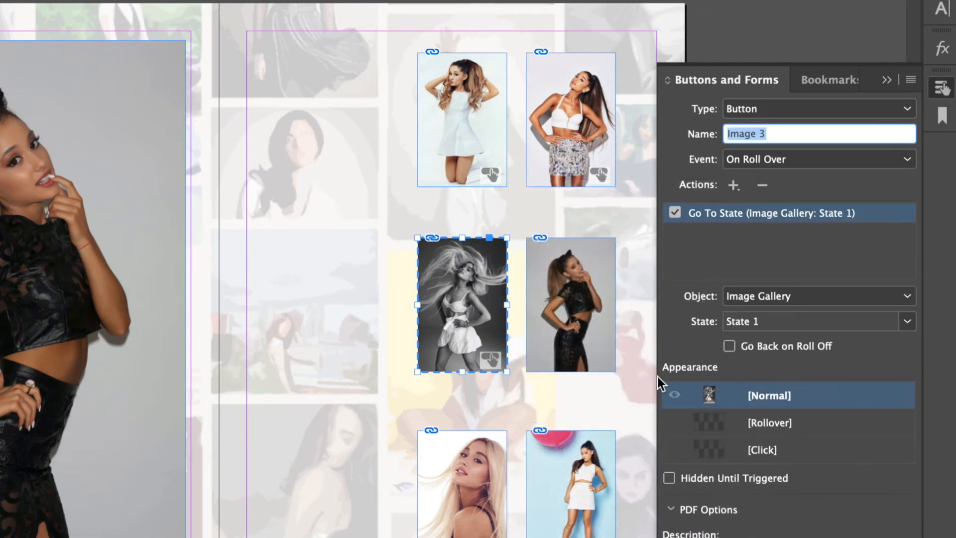
pyautogui.click(794, 320)
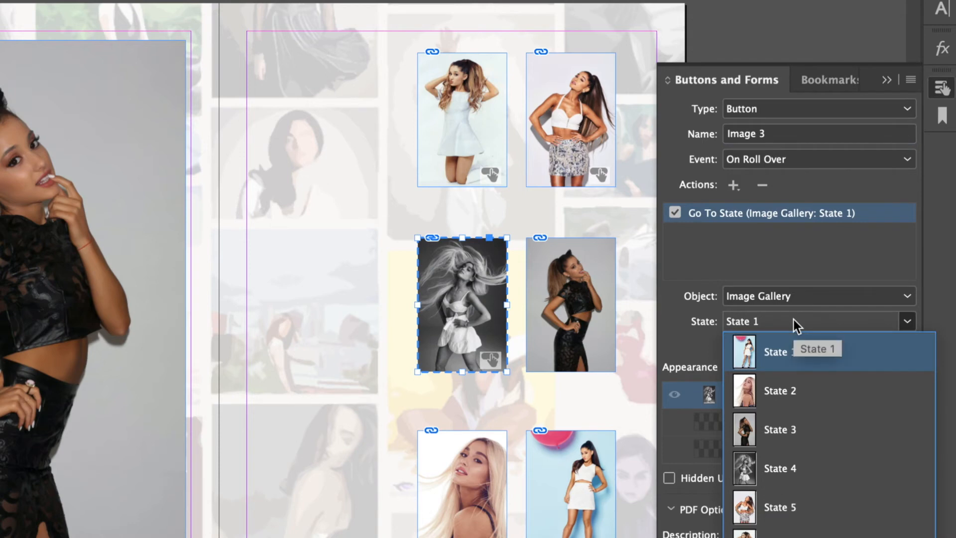
pyautogui.click(781, 465)
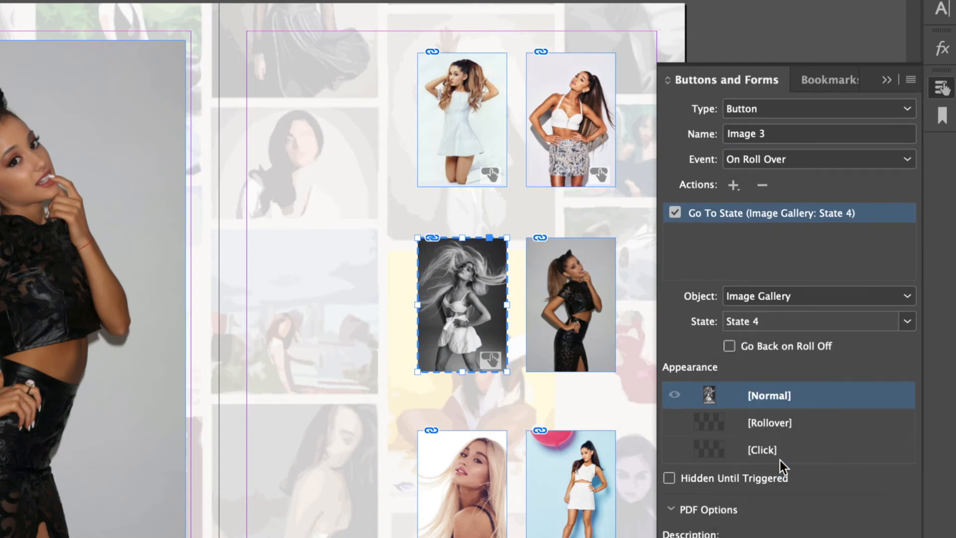
pyautogui.click(570, 305)
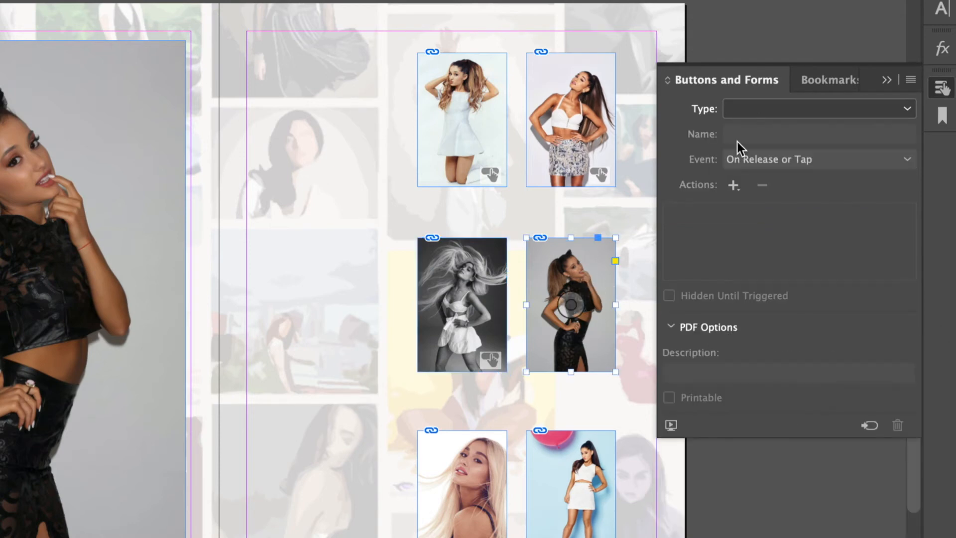
# Make the black-outfit photo button 'Image 4', going to gallery State 3 on roll over.
pyautogui.click(769, 111)
pyautogui.click(766, 130)
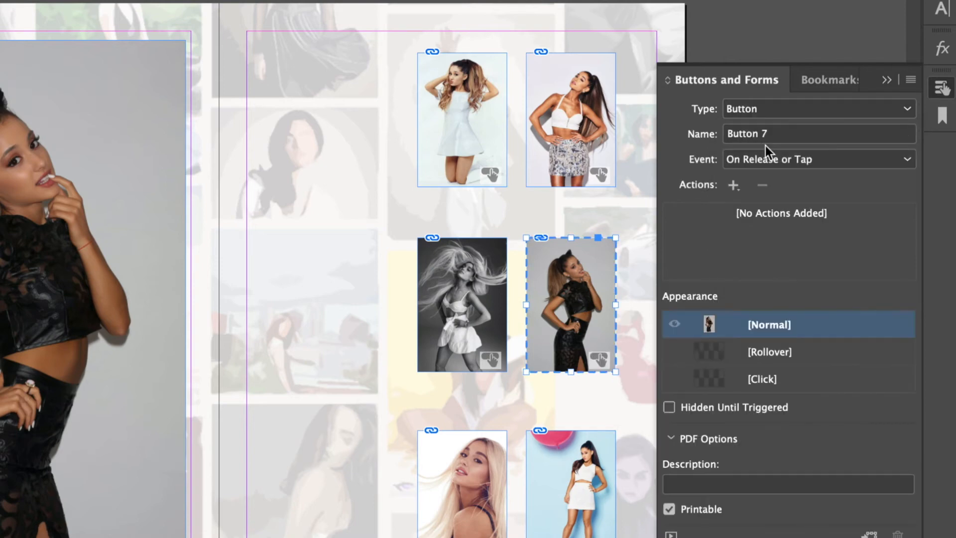
pyautogui.click(772, 135)
pyautogui.write('Image 4')
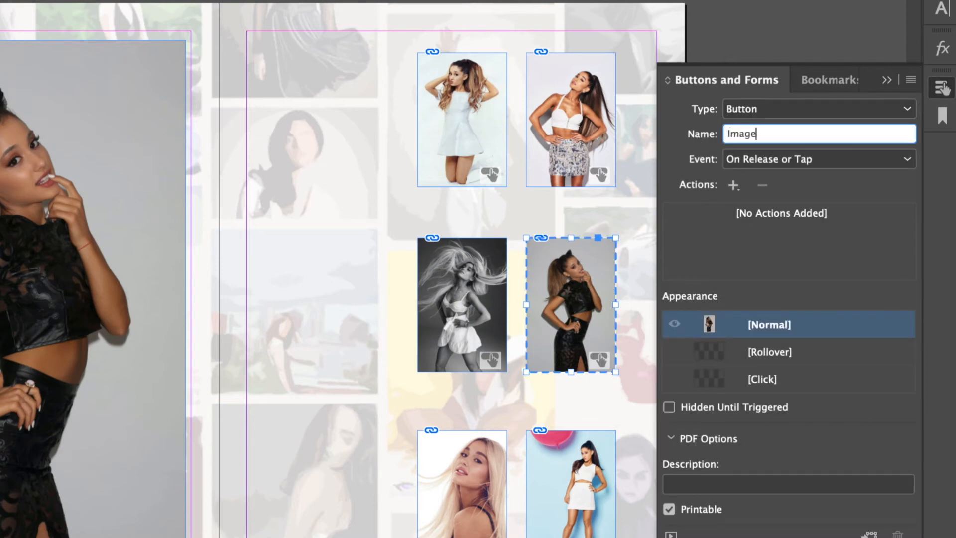
pyautogui.click(766, 161)
pyautogui.click(803, 219)
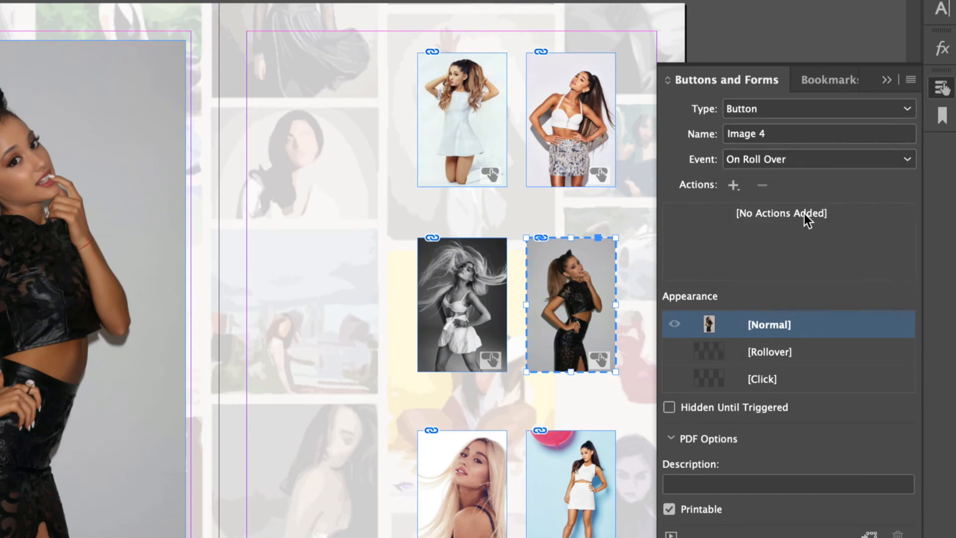
pyautogui.click(736, 188)
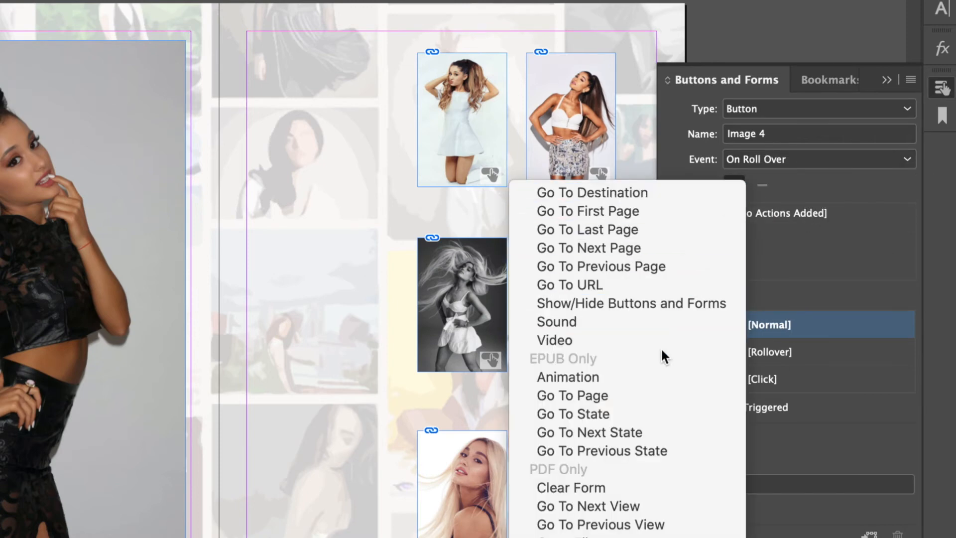
pyautogui.click(635, 414)
pyautogui.click(781, 319)
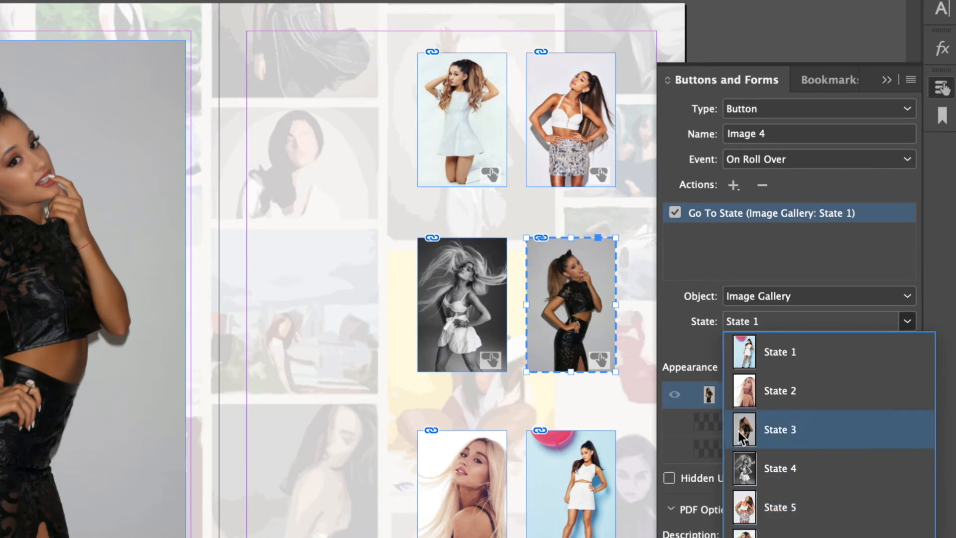
pyautogui.click(785, 433)
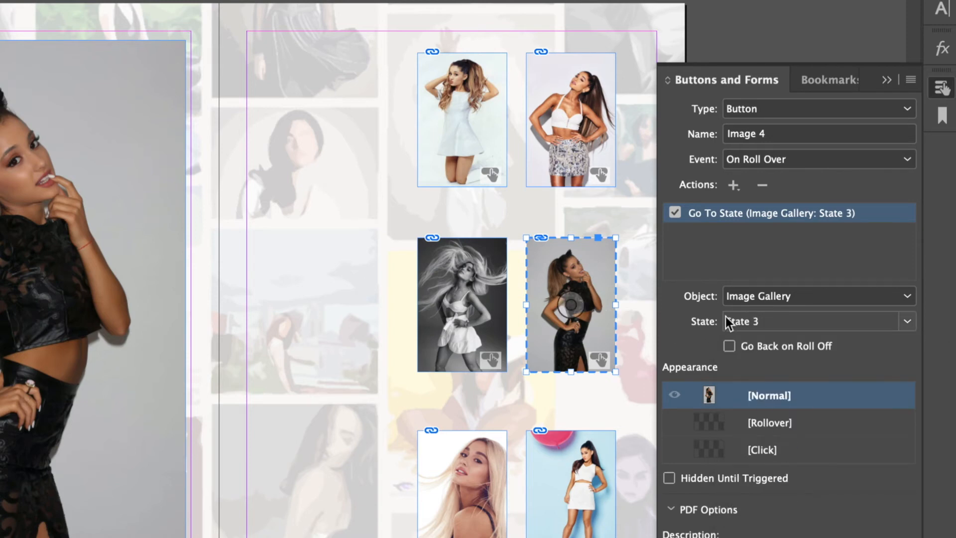
pyautogui.click(455, 496)
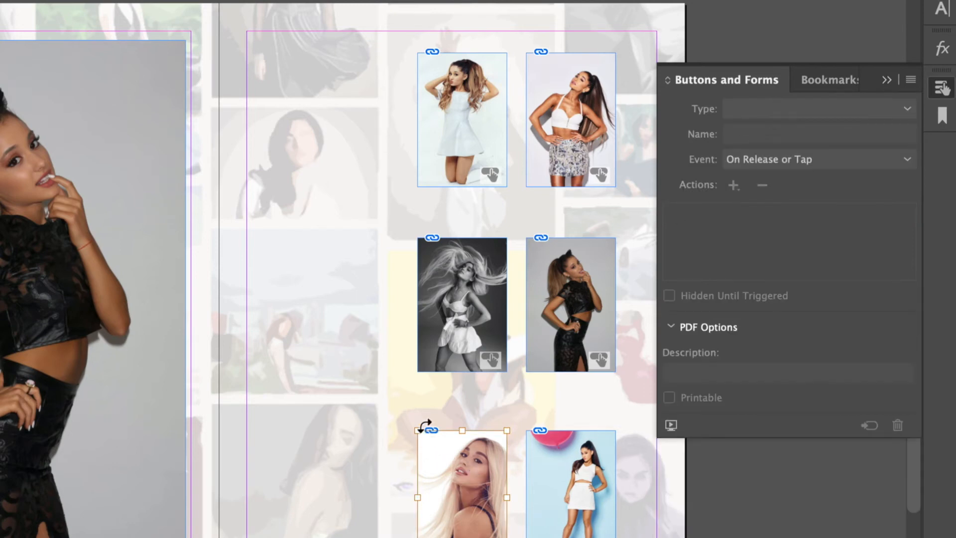
# Select the bottom-left blonde photo's frame and make it a button named 'Image 5'.
pyautogui.click(417, 404)
pyautogui.click(468, 468)
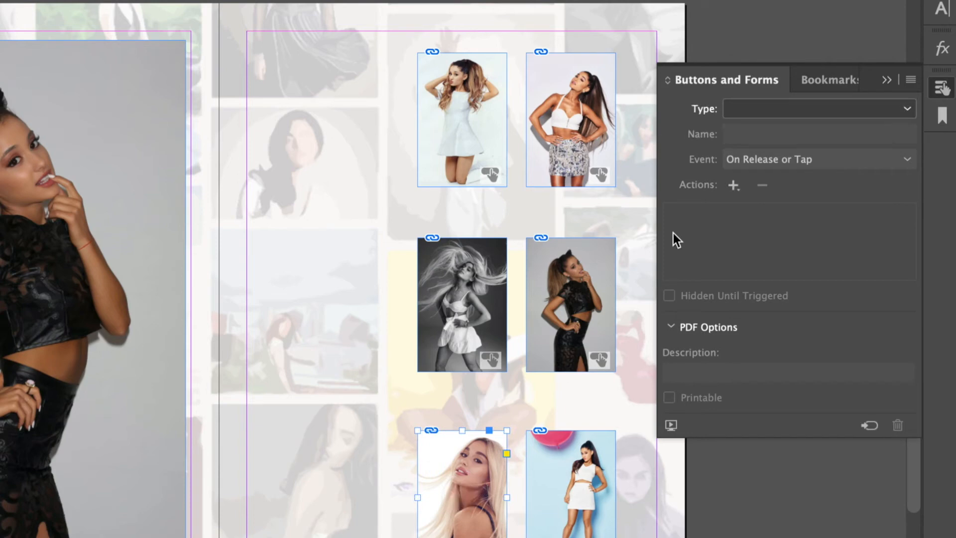
pyautogui.click(775, 107)
pyautogui.click(762, 130)
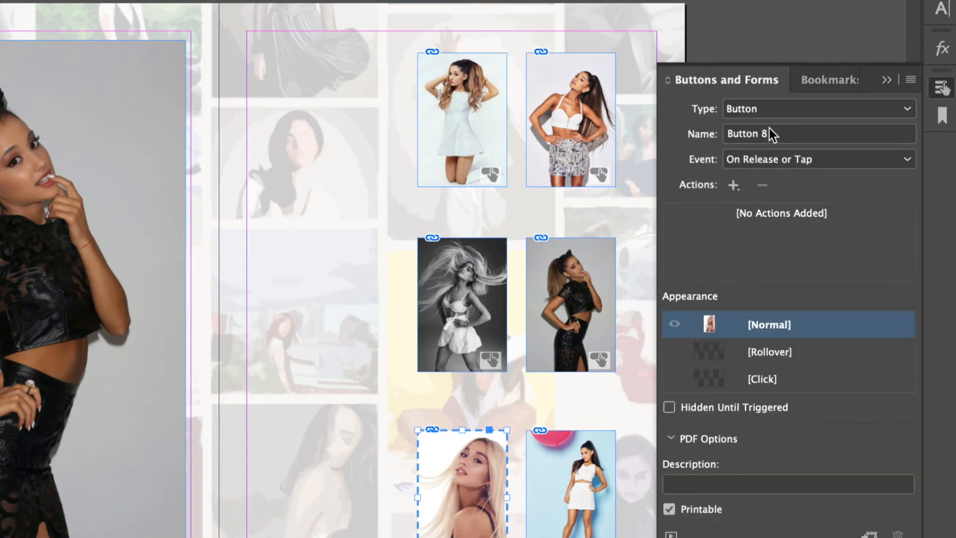
pyautogui.click(783, 139)
pyautogui.write('Ima')
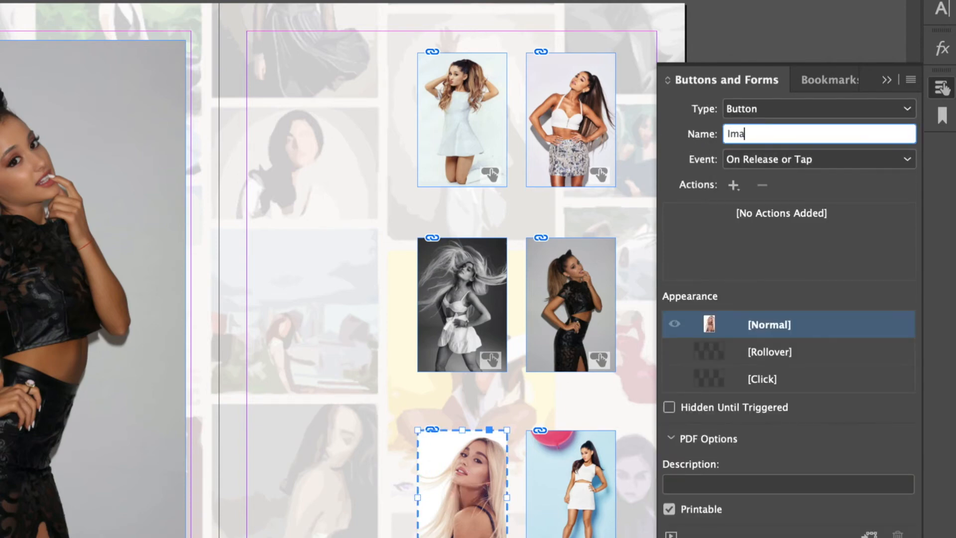
pyautogui.write('ge 5')
# Give Image 5 an On Roll Over Go To State action showing gallery State 2.
pyautogui.click(750, 159)
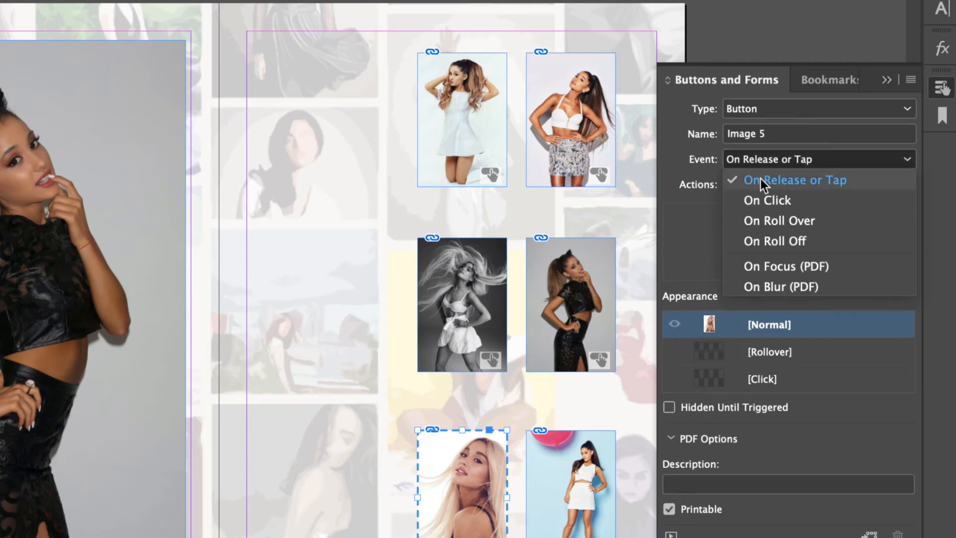
pyautogui.click(791, 216)
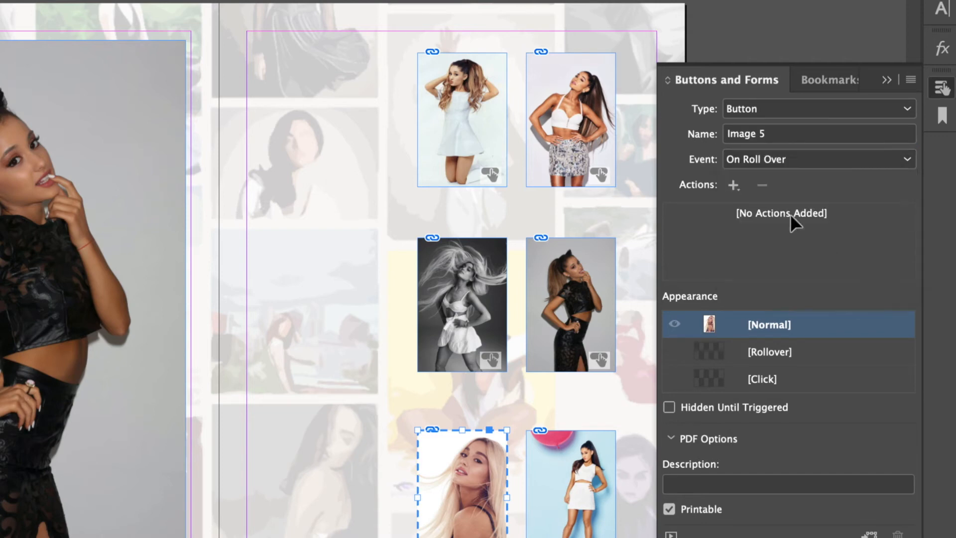
pyautogui.click(738, 188)
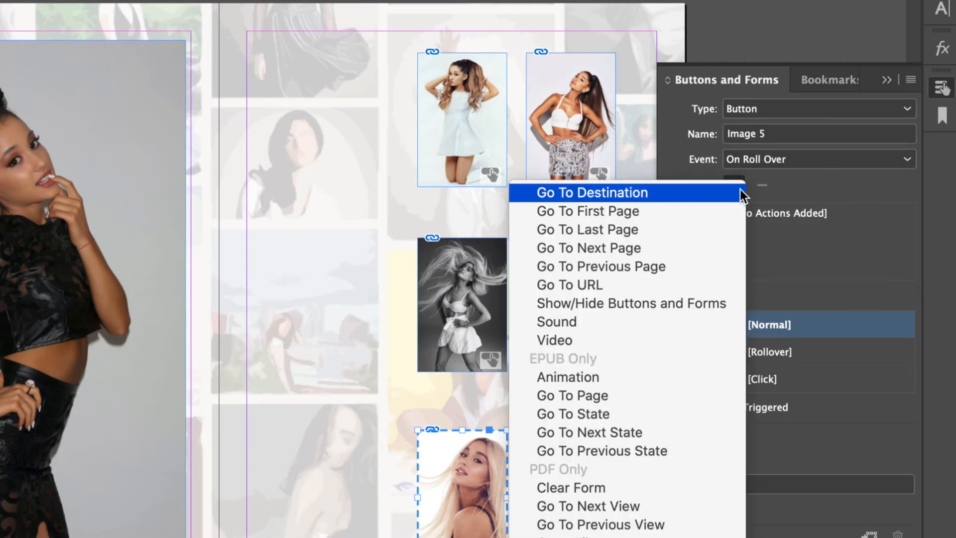
pyautogui.click(635, 415)
pyautogui.click(772, 325)
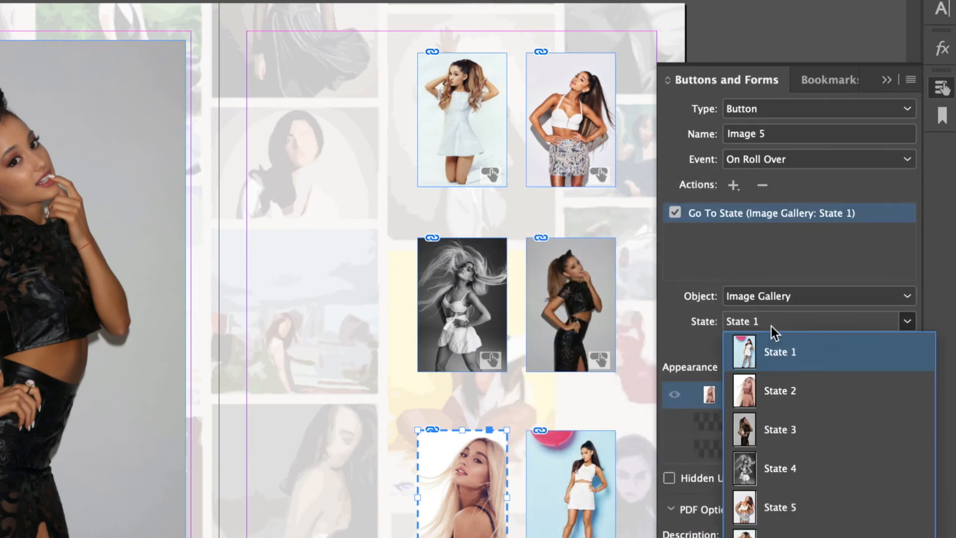
pyautogui.click(786, 390)
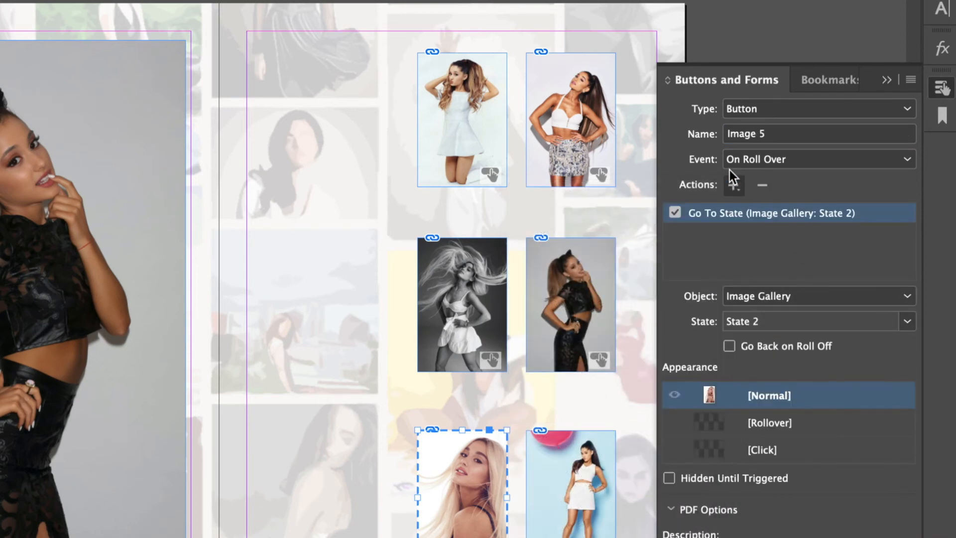
pyautogui.click(571, 495)
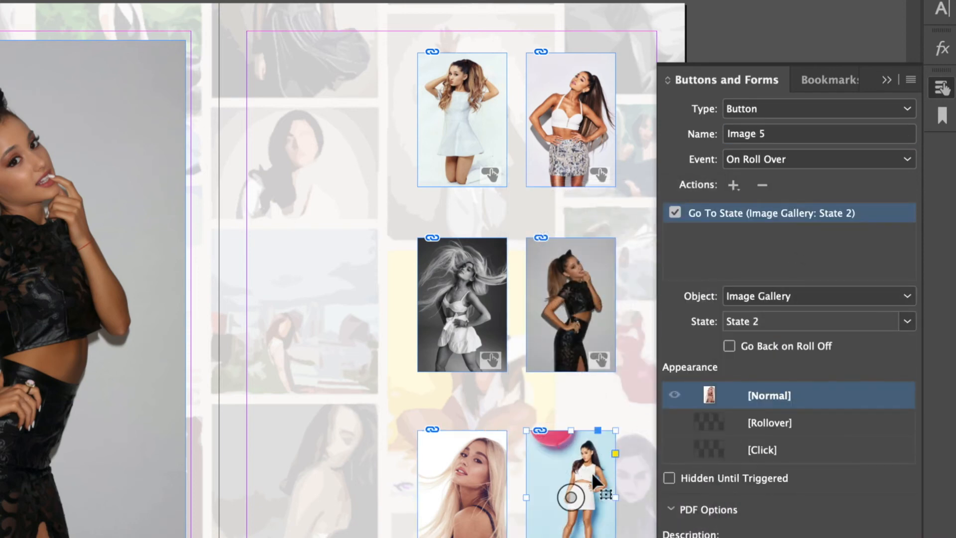
# Make the balloon photo a button named 'Image 6'.
pyautogui.click(763, 110)
pyautogui.click(766, 129)
pyautogui.click(764, 133)
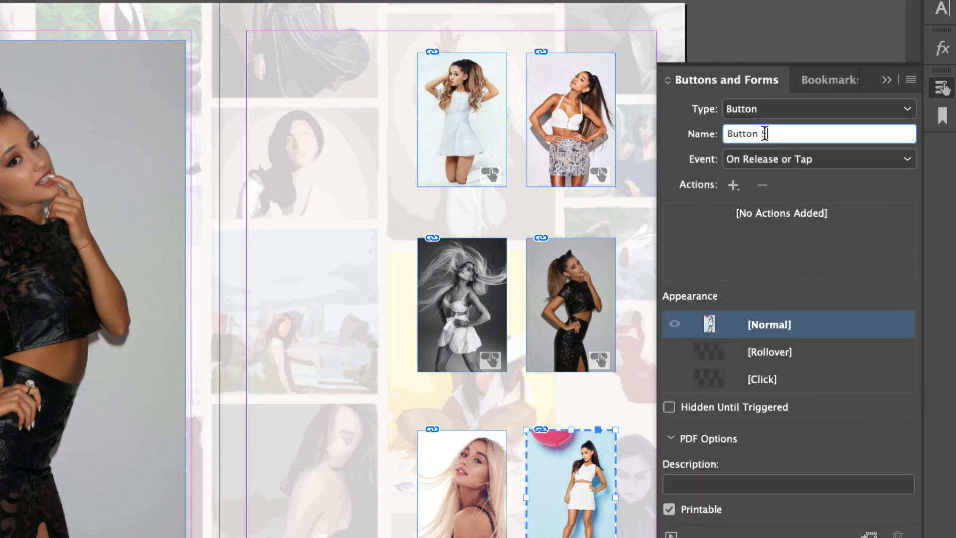
pyautogui.press('BackSpace')
pyautogui.press('BackSpace')
pyautogui.press('BackSpace')
pyautogui.press('BackSpace')
pyautogui.press('BackSpace')
pyautogui.press('BackSpace')
pyautogui.write('Image 6')
# Set Image 6 to On Roll Over with a Go To State action for gallery State 1.
pyautogui.click(817, 159)
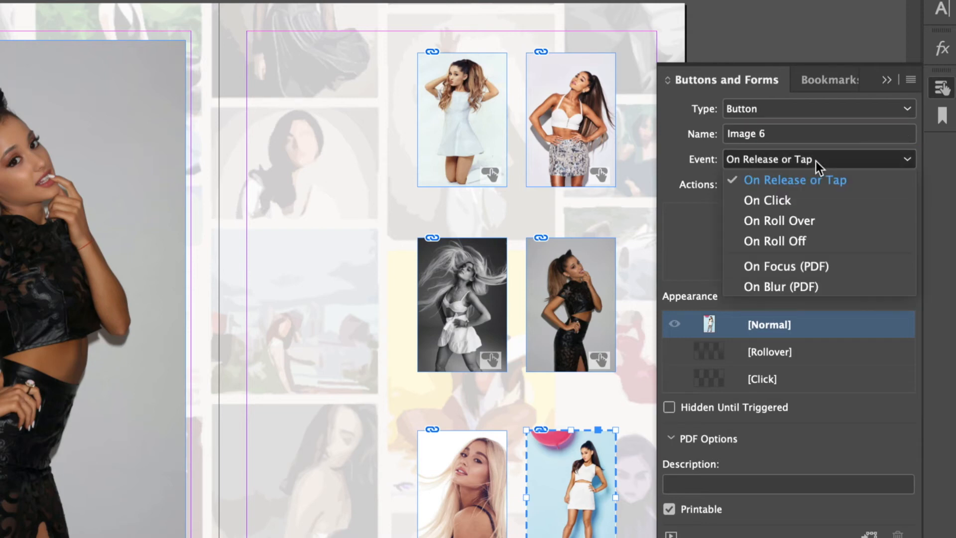
pyautogui.click(794, 220)
pyautogui.click(732, 183)
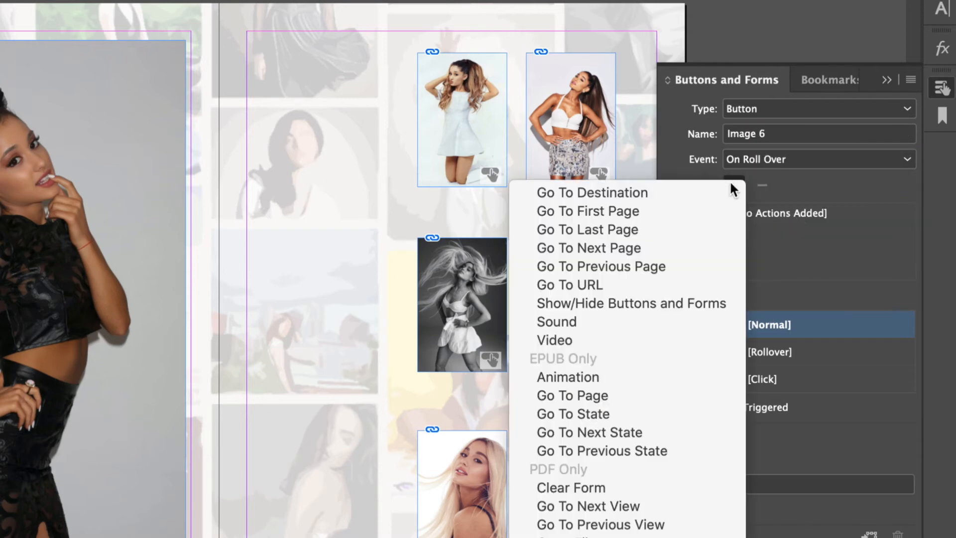
pyautogui.click(628, 419)
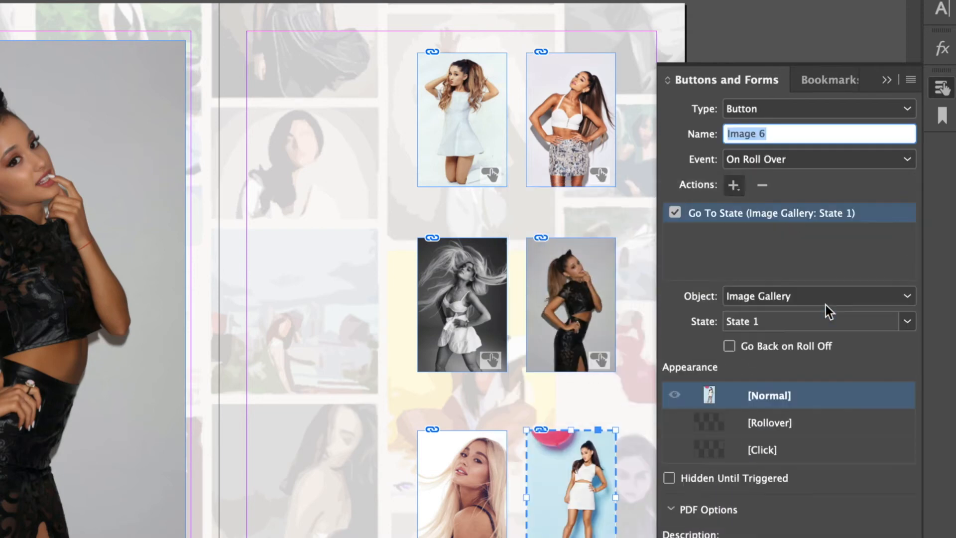
pyautogui.click(802, 328)
pyautogui.click(785, 350)
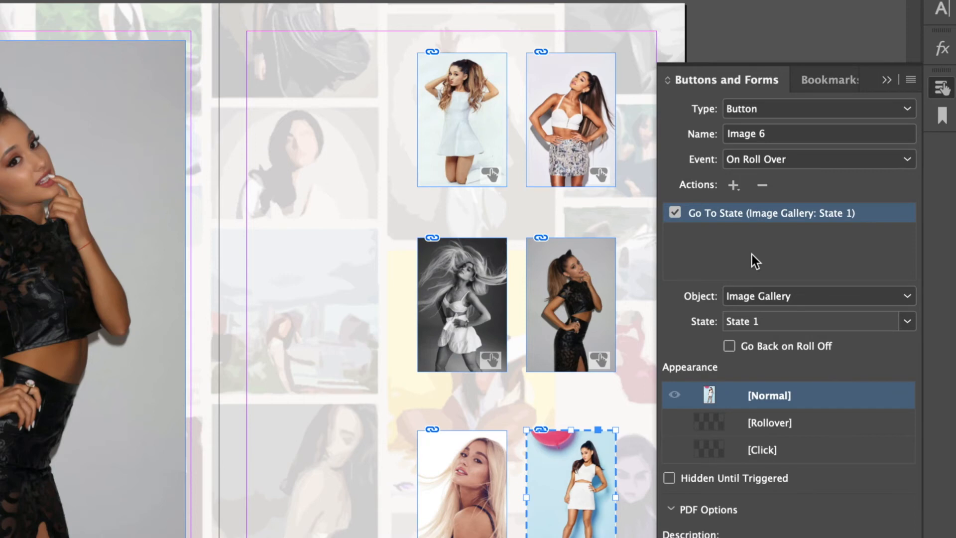
# Keep the trigger on On Roll Over after trying On Click, then collapse Buttons and Forms.
pyautogui.click(768, 158)
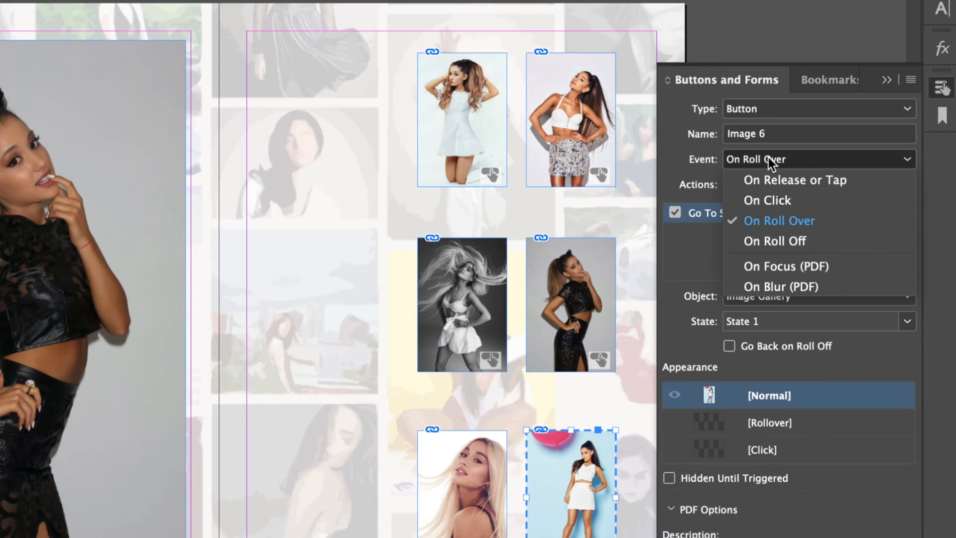
pyautogui.click(700, 176)
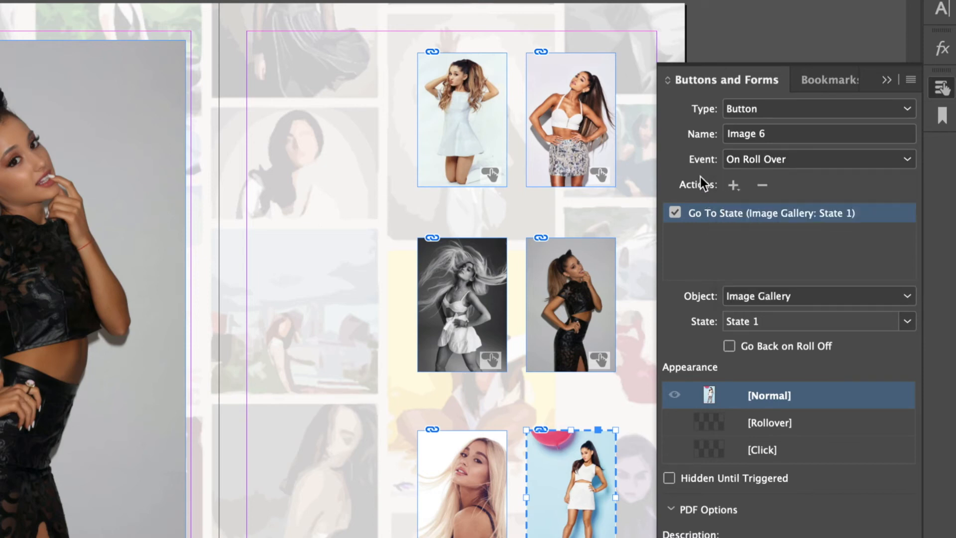
pyautogui.click(776, 157)
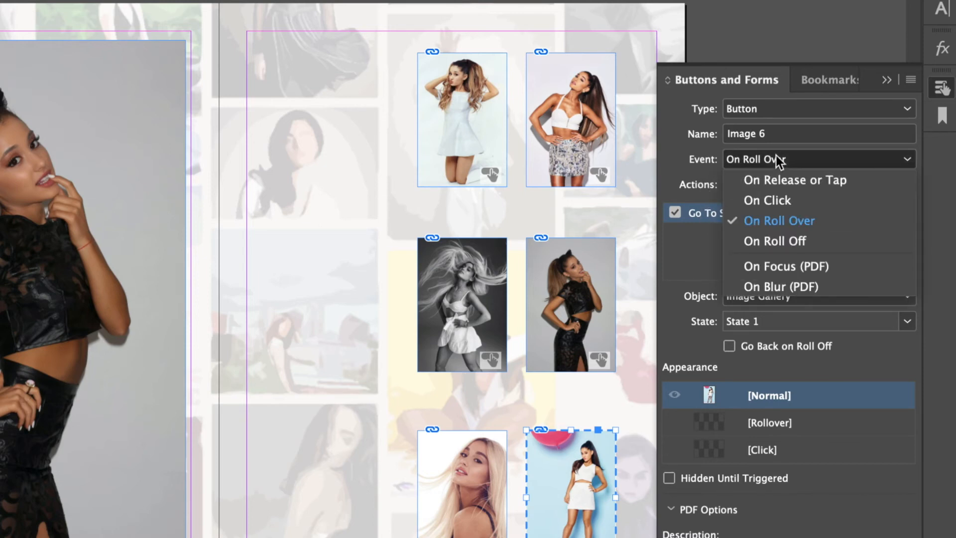
pyautogui.click(786, 197)
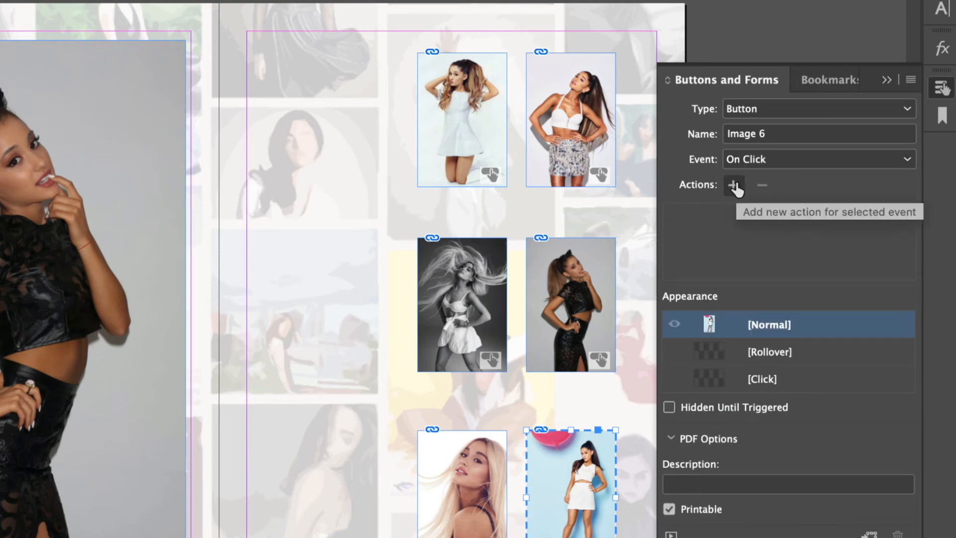
pyautogui.click(764, 158)
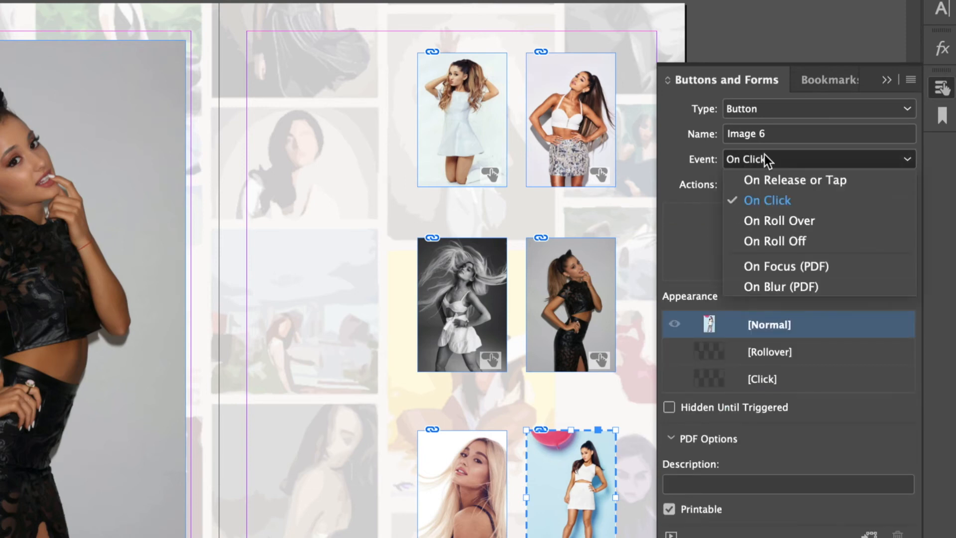
pyautogui.click(773, 218)
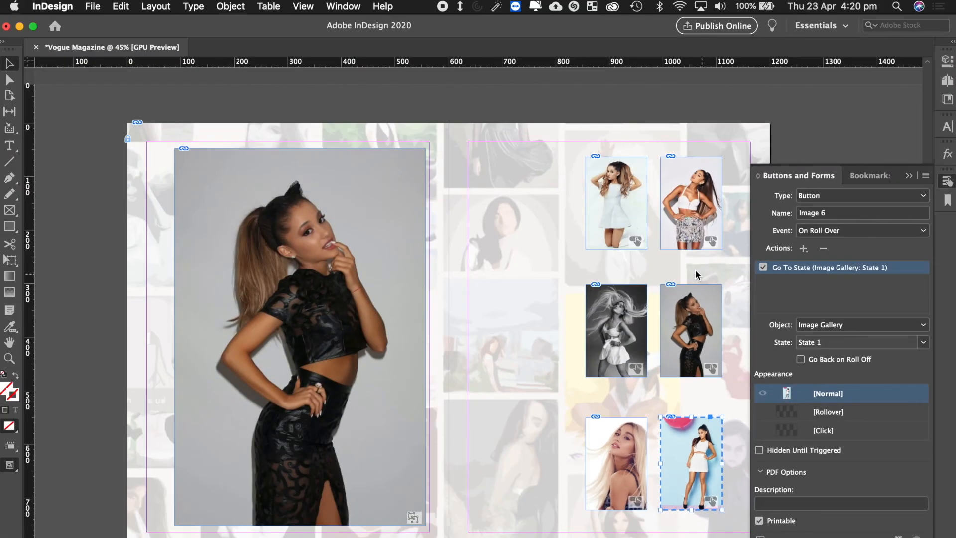
pyautogui.click(910, 177)
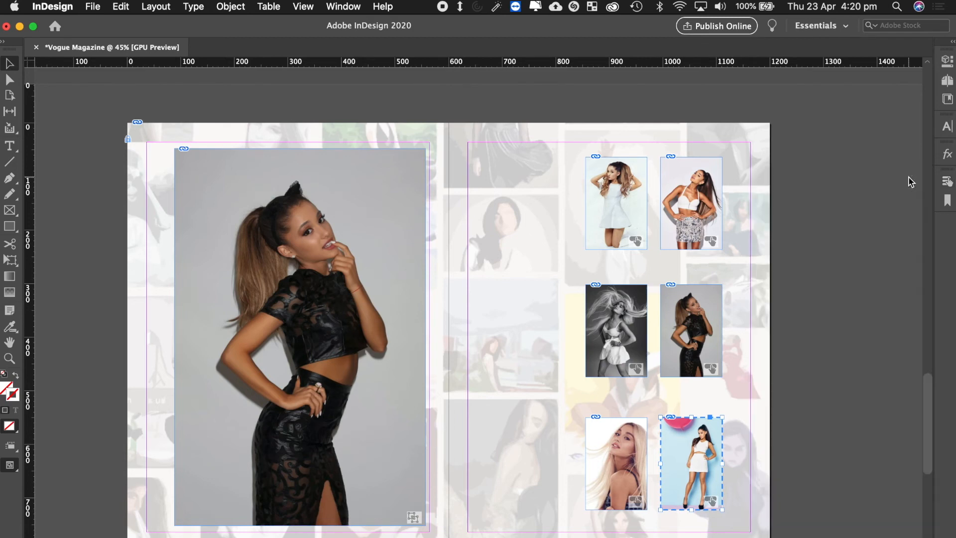
# Clear the frame selection and bring up Publish Online for the Vogue Magazine Test document.
pyautogui.click(857, 193)
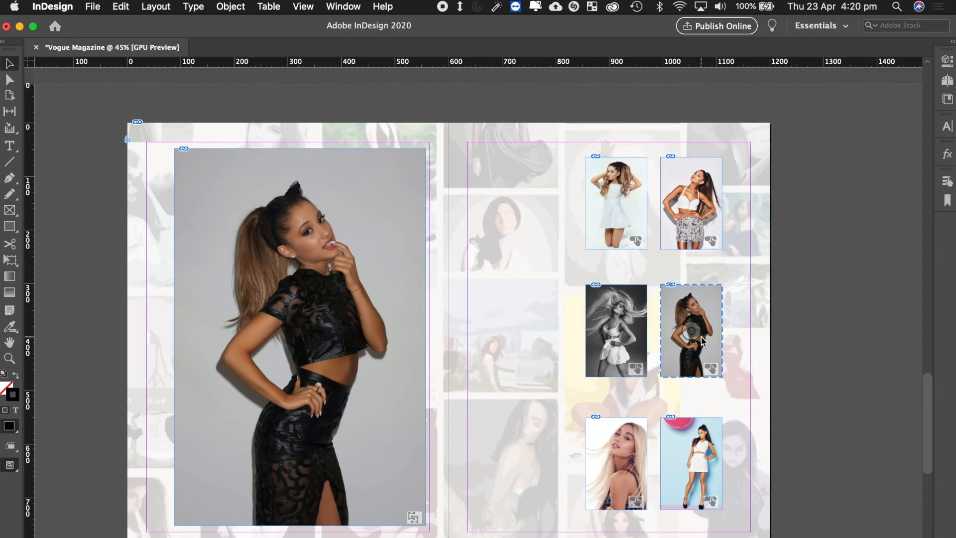
pyautogui.click(714, 373)
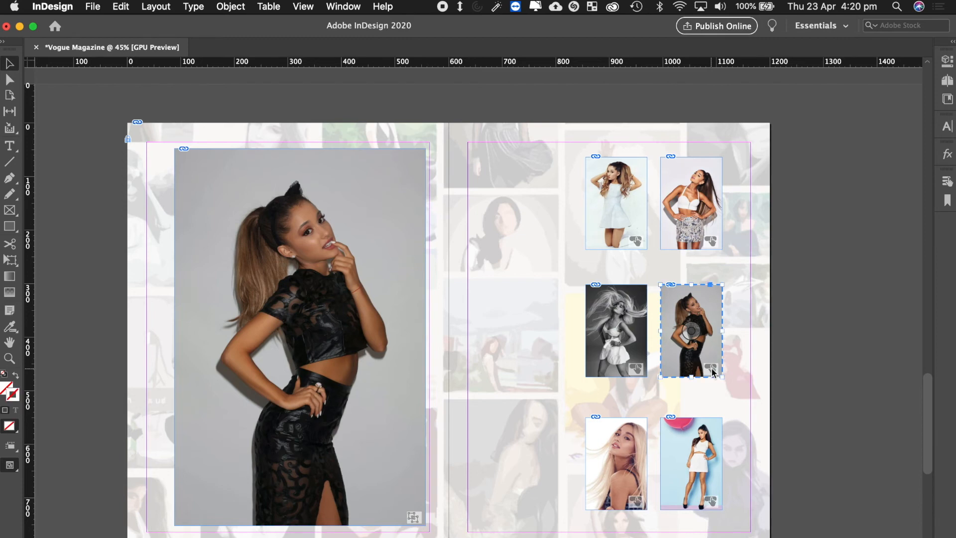
pyautogui.click(792, 132)
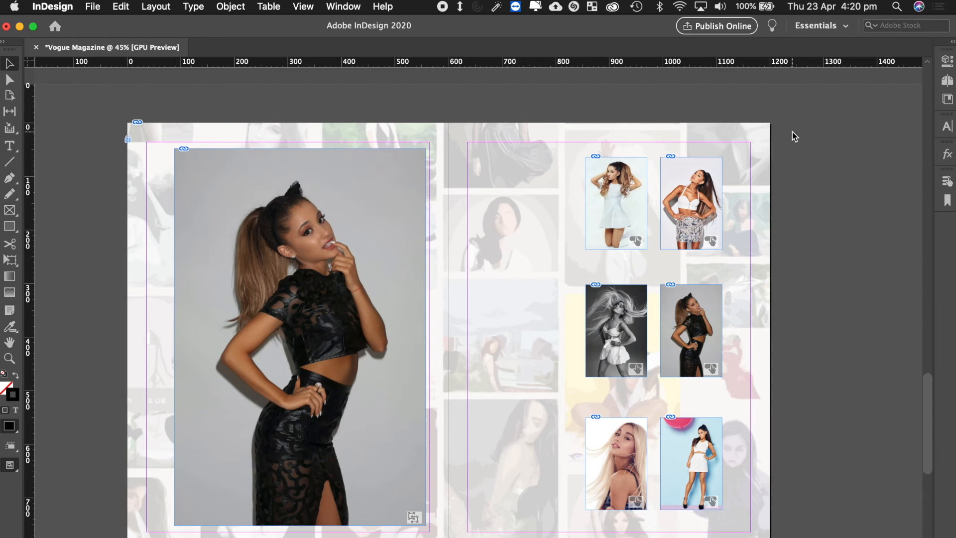
pyautogui.click(714, 27)
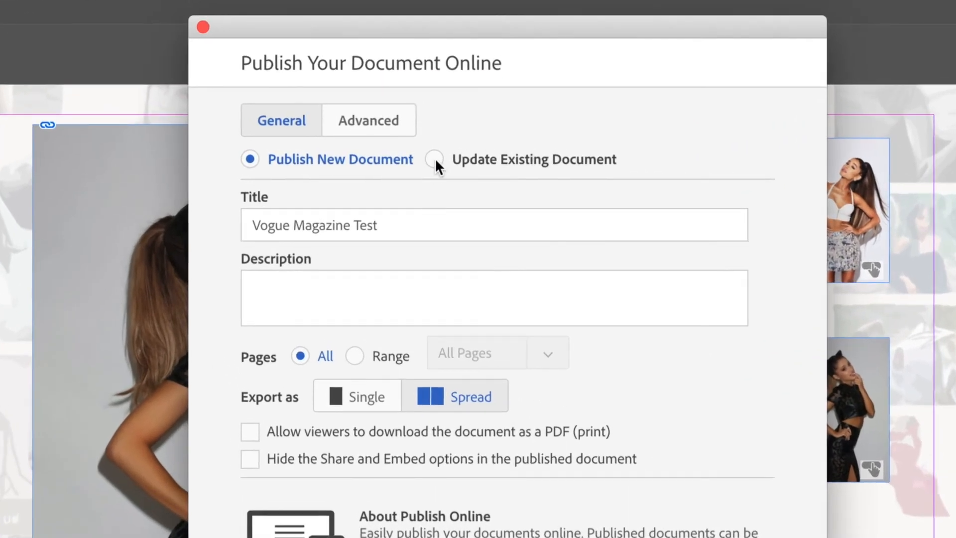
# Publish as an update to the existing Vogue Magazine Test document, exported as spreads, confirming the replacement.
pyautogui.click(479, 157)
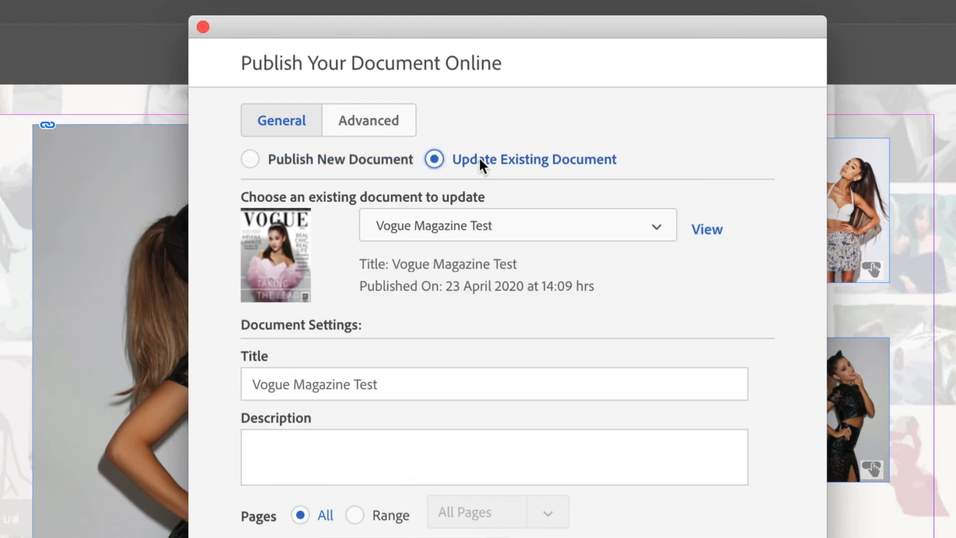
pyautogui.click(564, 231)
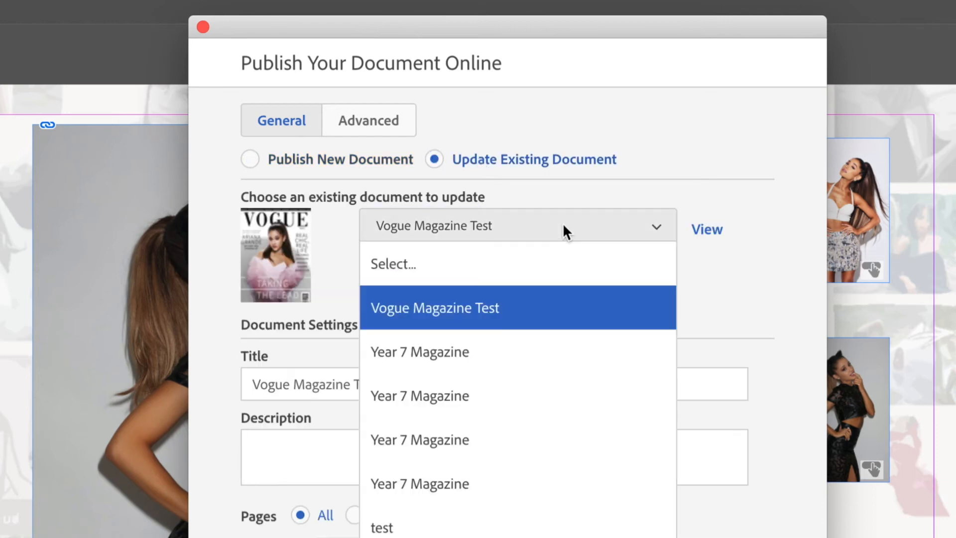
pyautogui.click(487, 307)
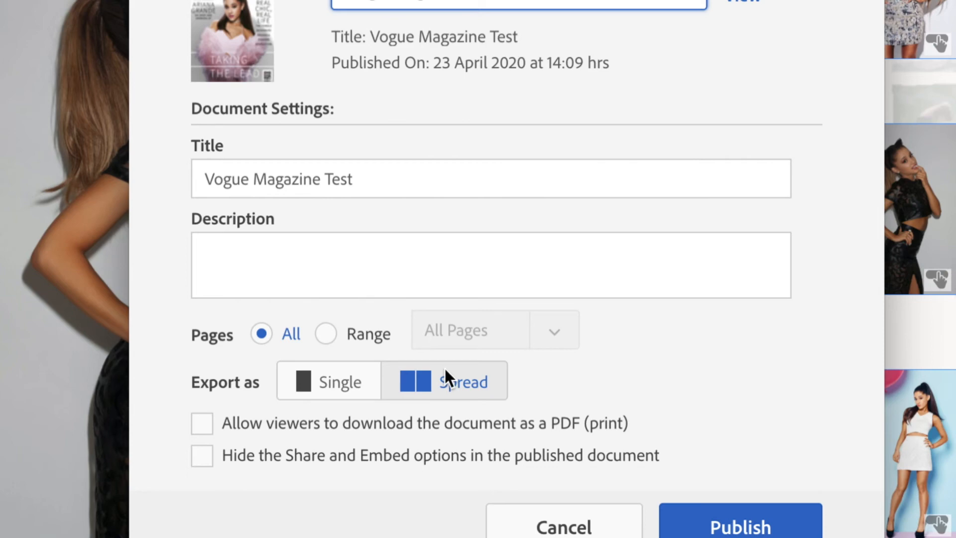
pyautogui.click(322, 390)
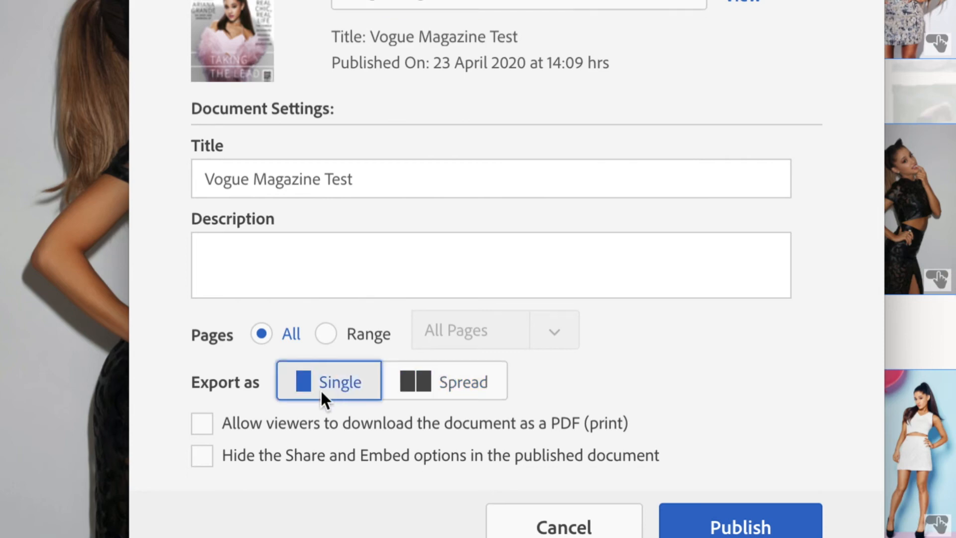
pyautogui.click(427, 396)
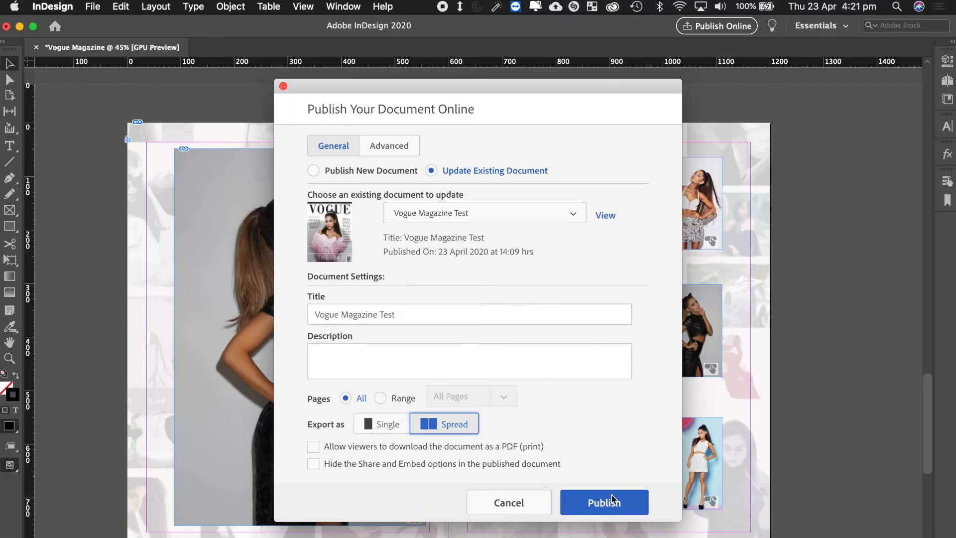
pyautogui.click(613, 500)
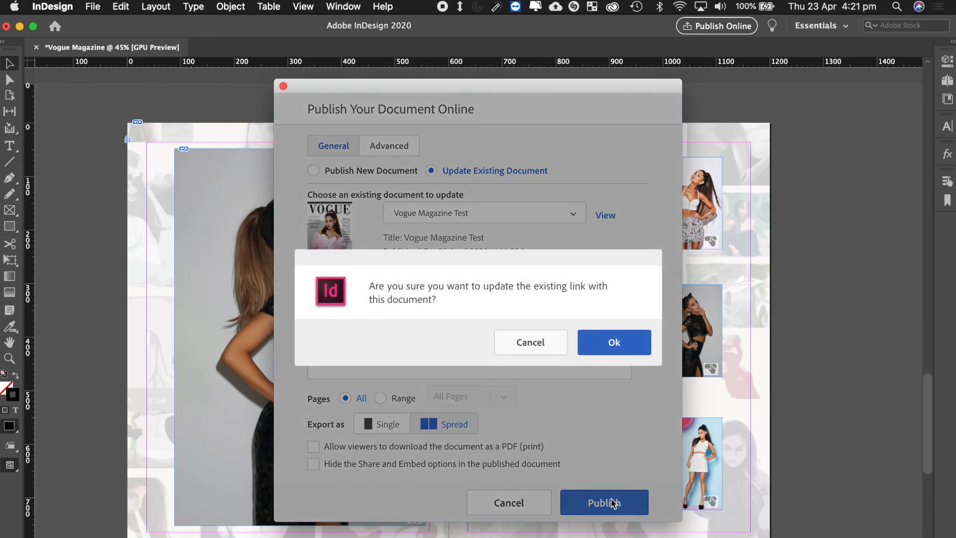
pyautogui.click(619, 340)
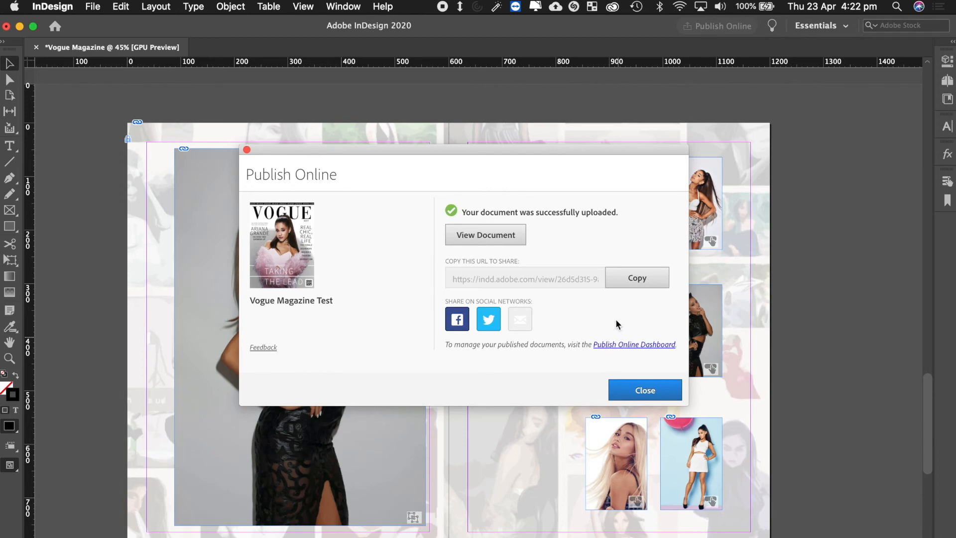
# View the uploaded Vogue Magazine Test document in the browser on indd.adobe.com.
pyautogui.click(490, 237)
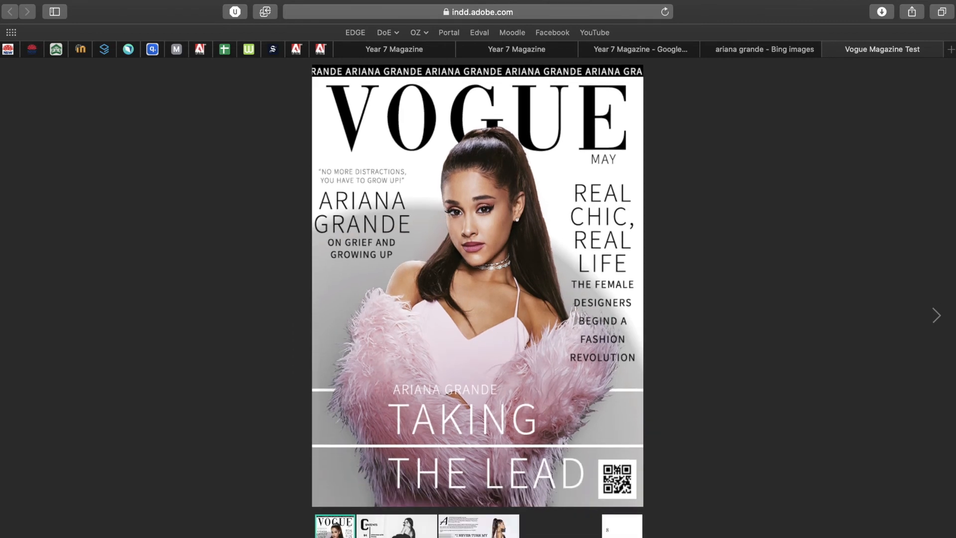
# On the gallery spread, confirm all six thumbnails swap the main photo, then return to InDesign.
pyautogui.click(560, 522)
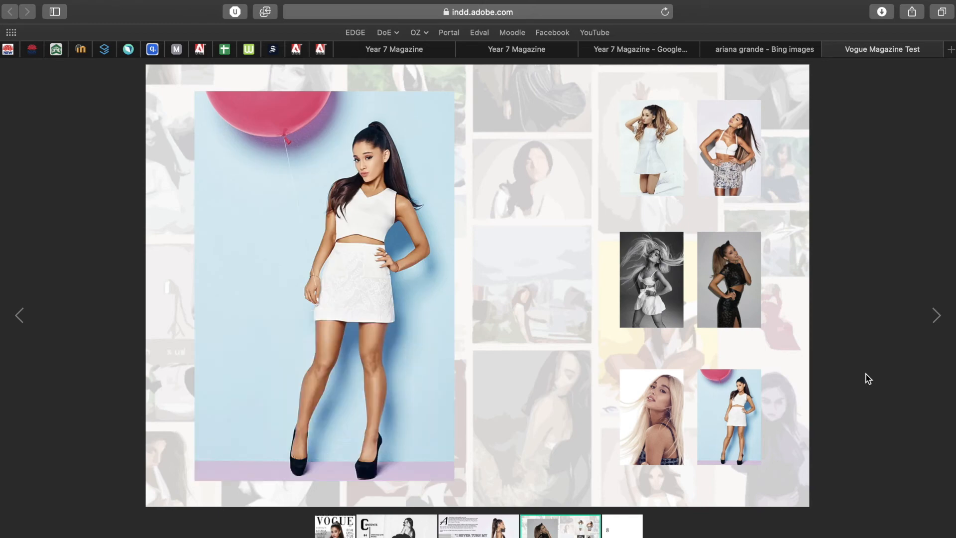
pyautogui.click(644, 149)
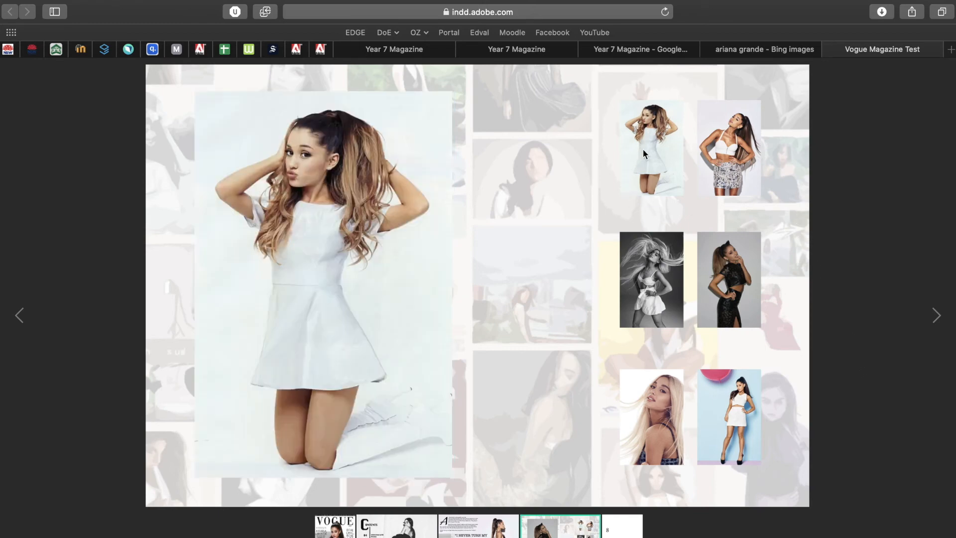
pyautogui.click(713, 148)
pyautogui.click(655, 250)
pyautogui.click(725, 266)
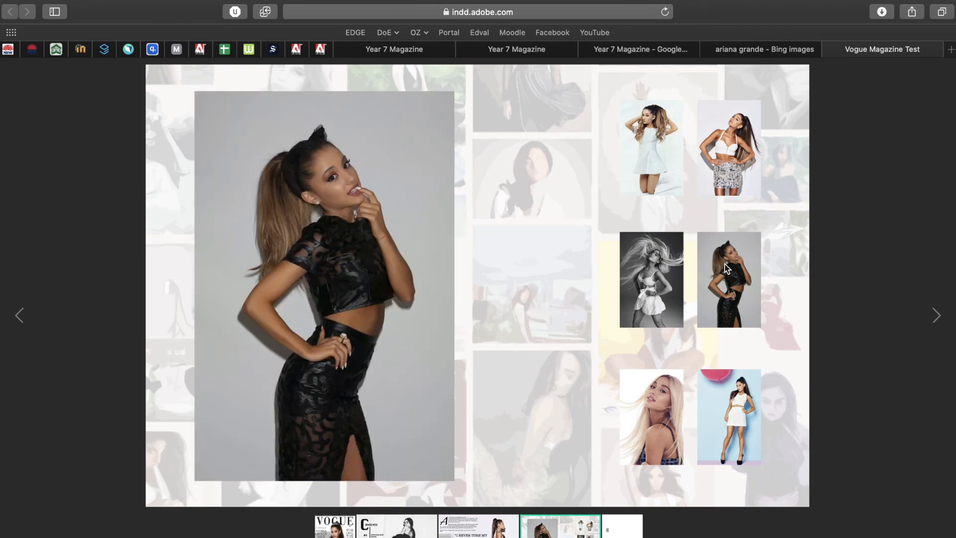
pyautogui.click(650, 405)
pyautogui.click(727, 414)
pyautogui.click(658, 393)
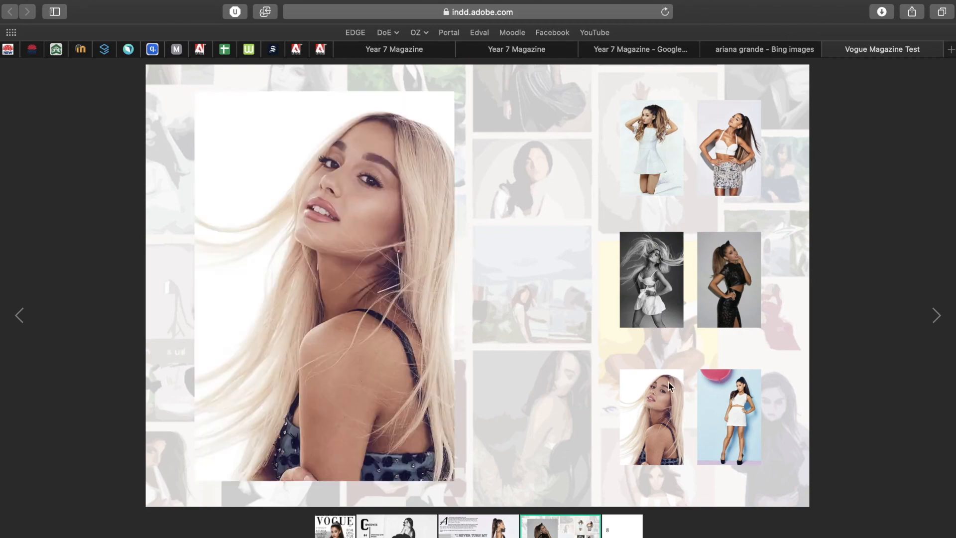
pyautogui.click(655, 272)
pyautogui.click(727, 269)
pyautogui.click(654, 268)
pyautogui.click(737, 113)
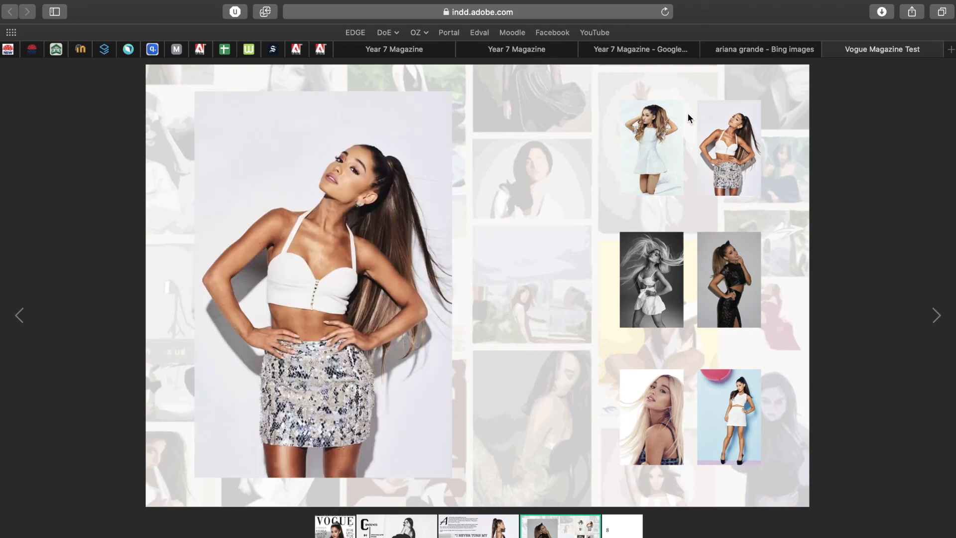
pyautogui.click(673, 122)
pyautogui.click(721, 121)
pyautogui.hotkey('ctrl', 'Left')
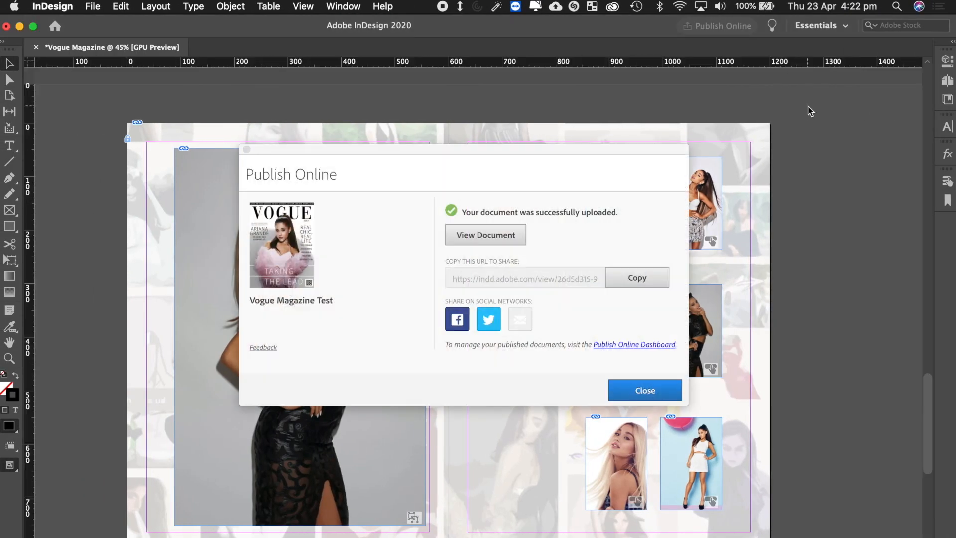
# Dismiss the upload message, select the large left-page photo frame and show the Stroke panel.
pyautogui.click(618, 388)
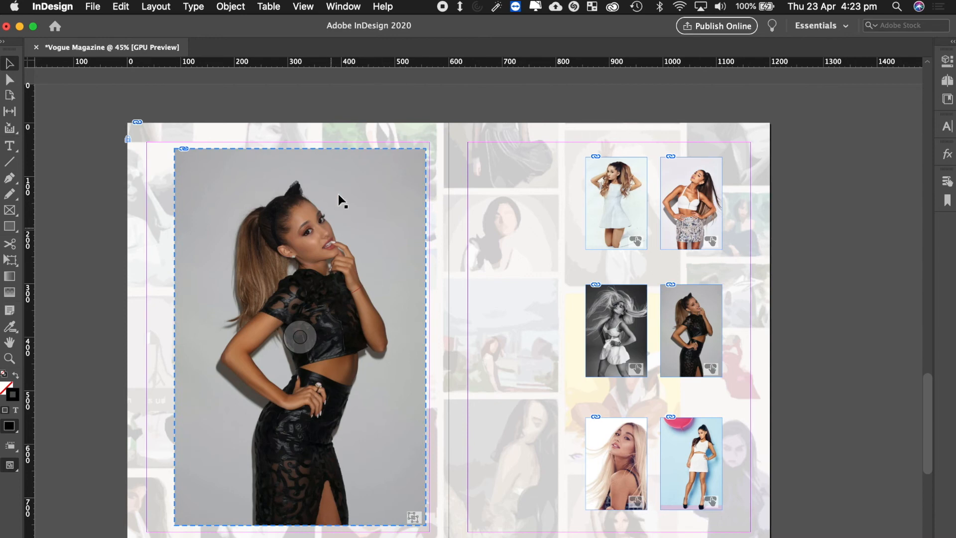
pyautogui.click(317, 184)
pyautogui.click(344, 7)
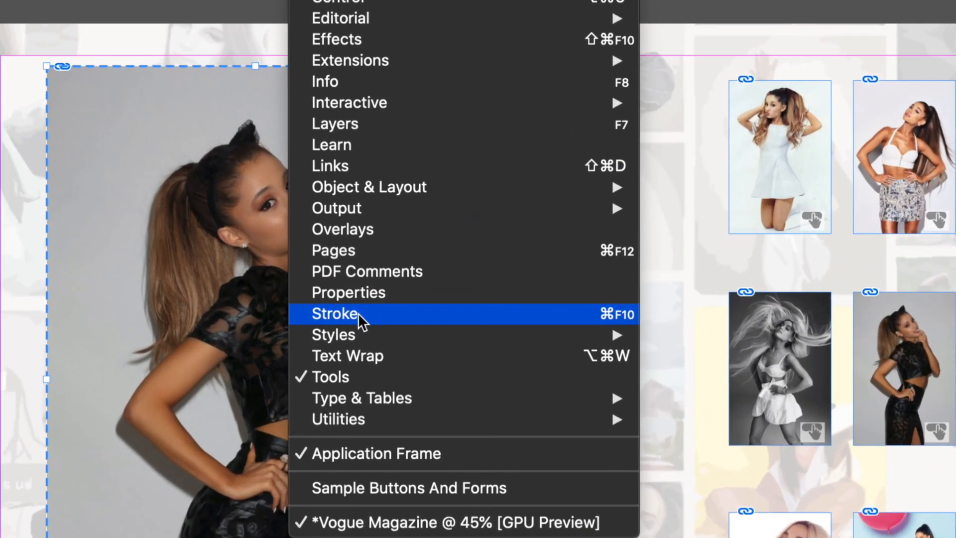
pyautogui.click(357, 313)
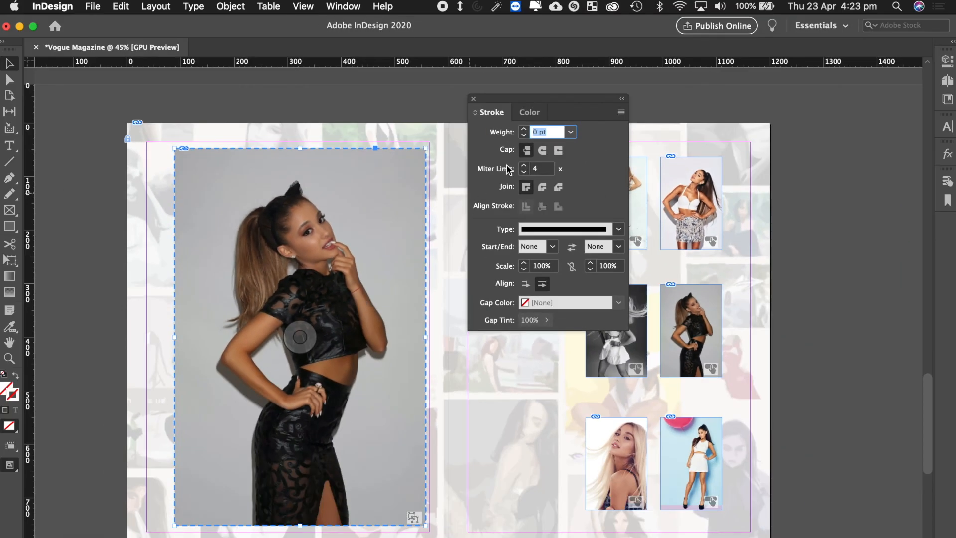
# Give the large gallery photo frame an 18 pt stroke.
pyautogui.moveTo(523, 103)
pyautogui.mouseDown()
pyautogui.moveTo(508, 171)
pyautogui.moveTo(488, 180)
pyautogui.mouseUp()
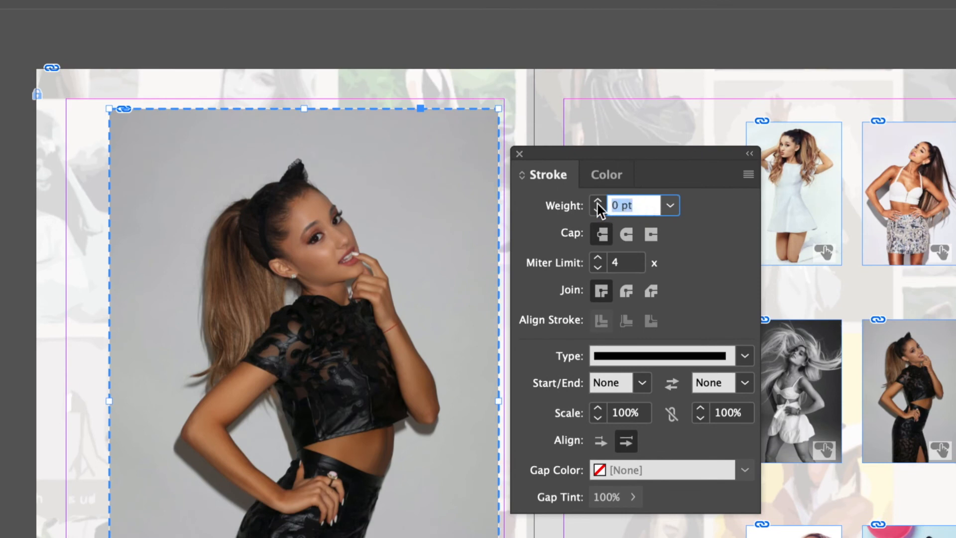
pyautogui.write('18')
pyautogui.press('Return')
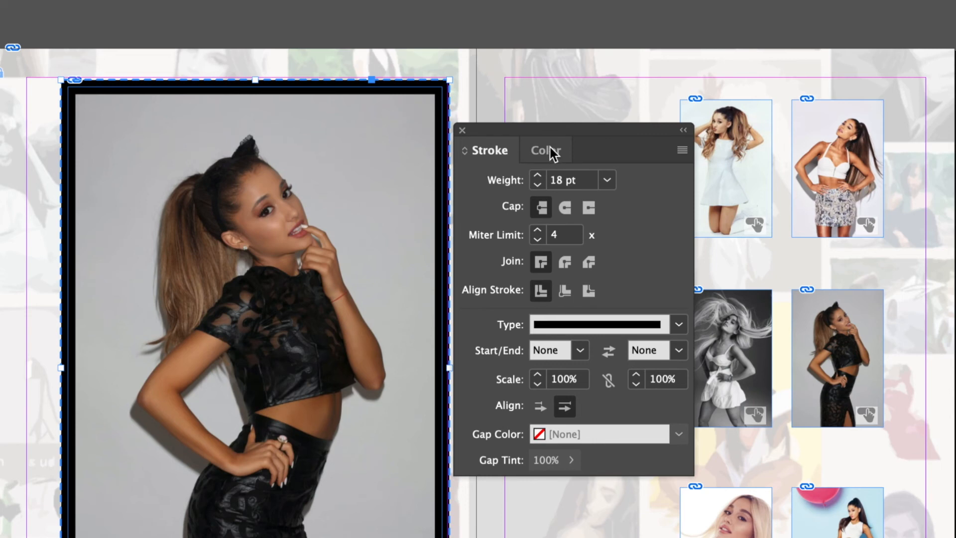
# Set the stroke colour to white (ffffff) in the Color Picker and close the panel.
pyautogui.click(550, 147)
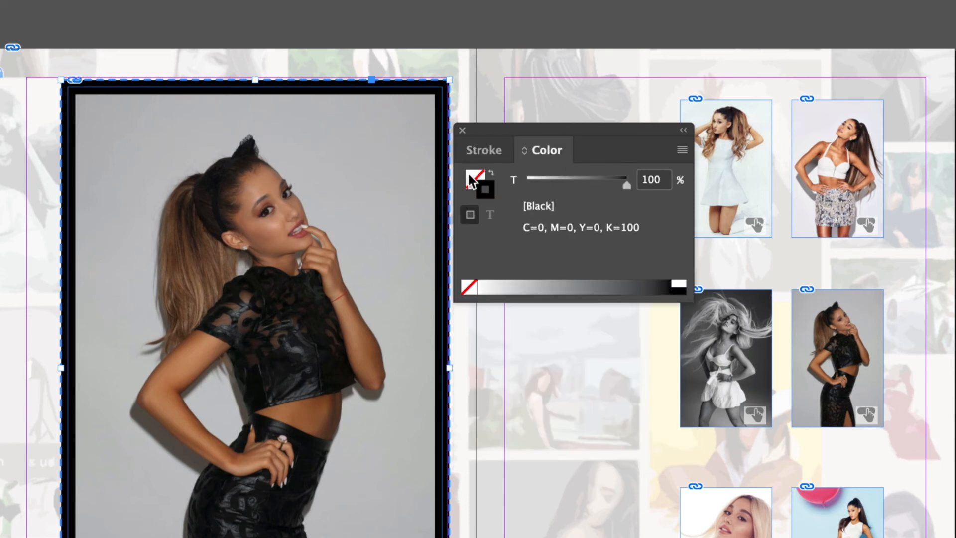
pyautogui.click(488, 192)
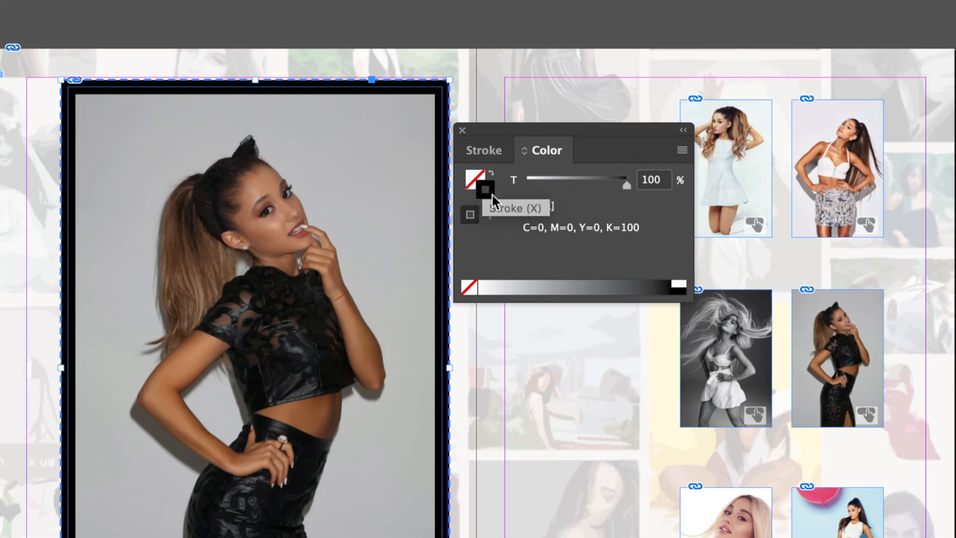
pyautogui.click(473, 179)
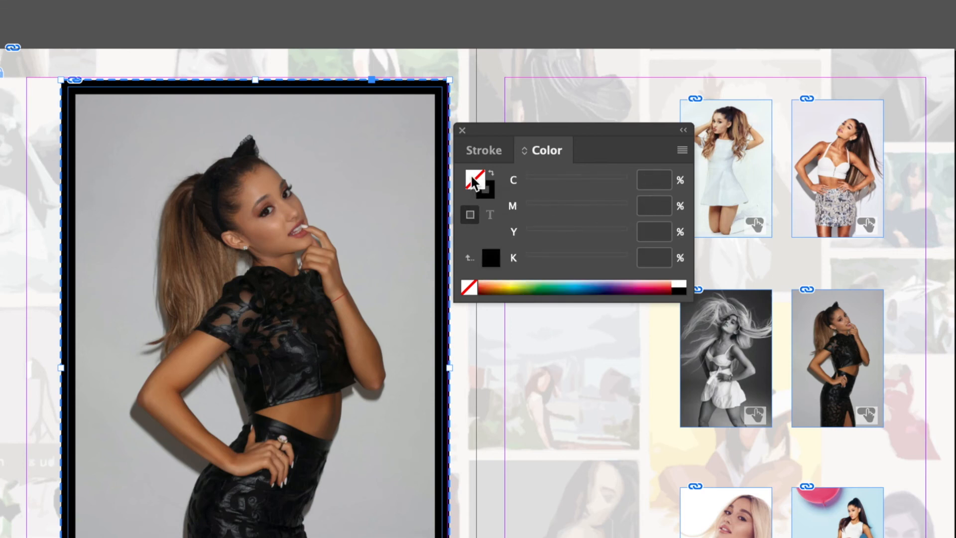
pyautogui.click(491, 195)
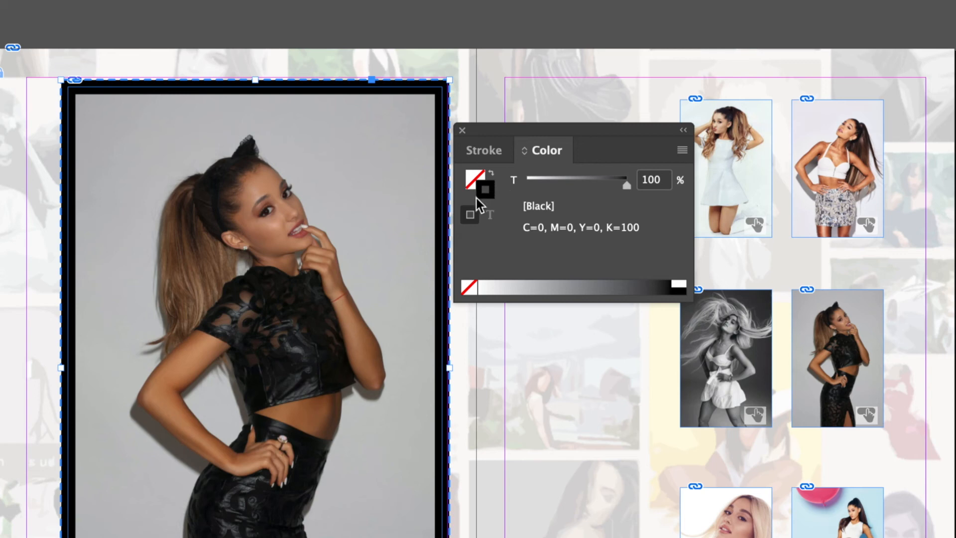
pyautogui.doubleClick(490, 193)
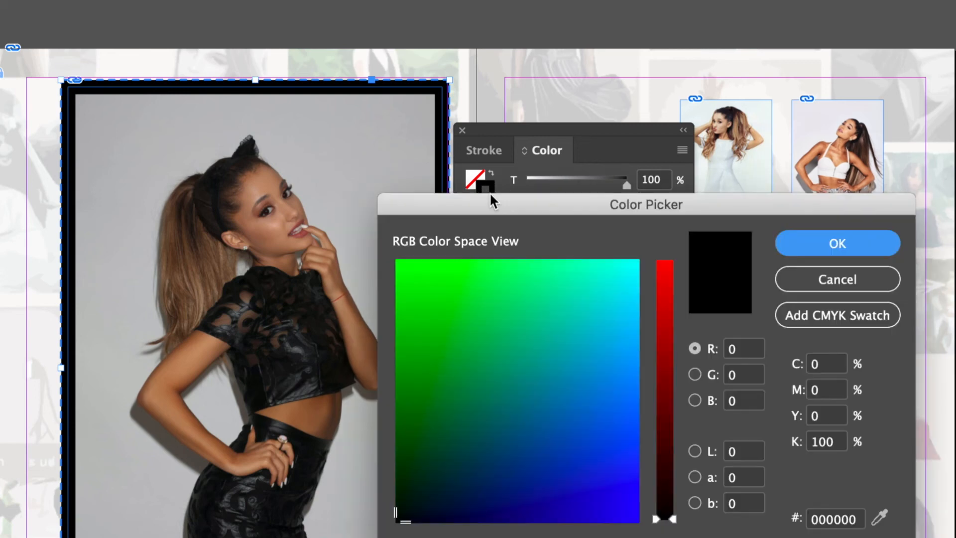
pyautogui.click(474, 334)
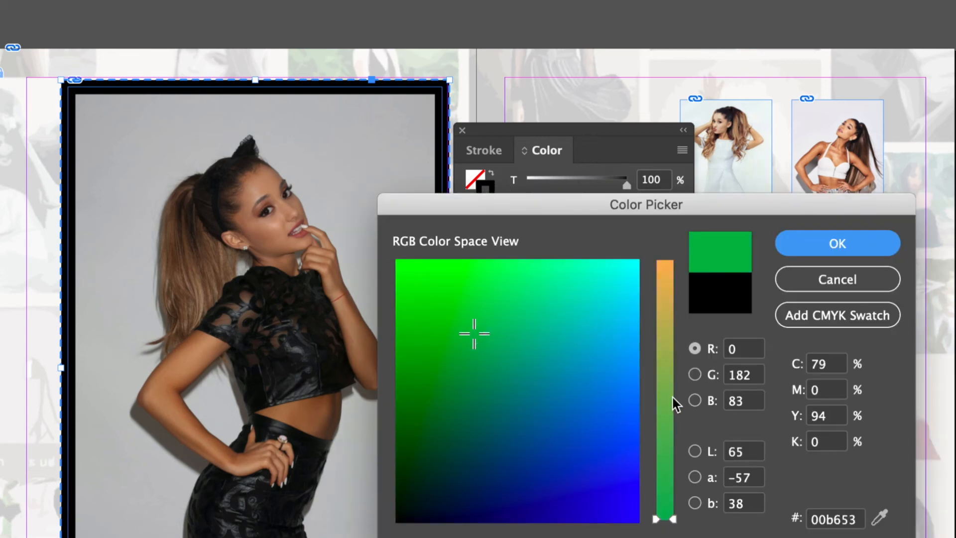
pyautogui.moveTo(672, 396)
pyautogui.mouseDown()
pyautogui.moveTo(665, 358)
pyautogui.moveTo(679, 265)
pyautogui.moveTo(619, 267)
pyautogui.moveTo(686, 226)
pyautogui.mouseUp()
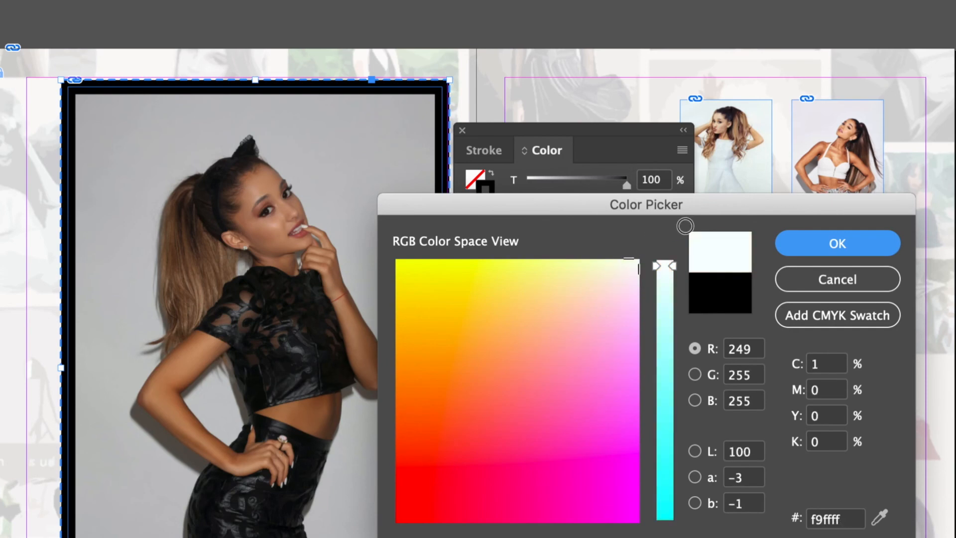
pyautogui.moveTo(666, 268); pyautogui.dragTo(666, 245)
pyautogui.click(791, 242)
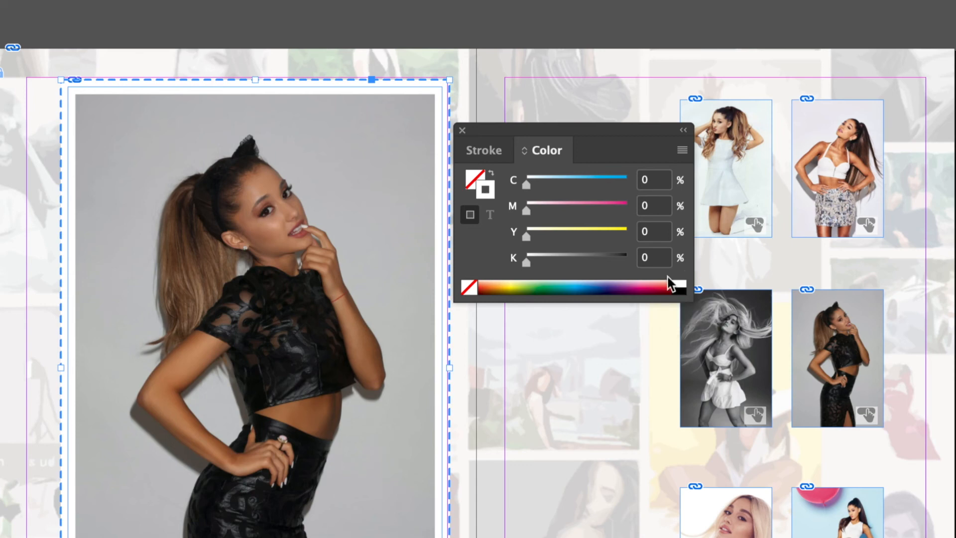
pyautogui.click(462, 128)
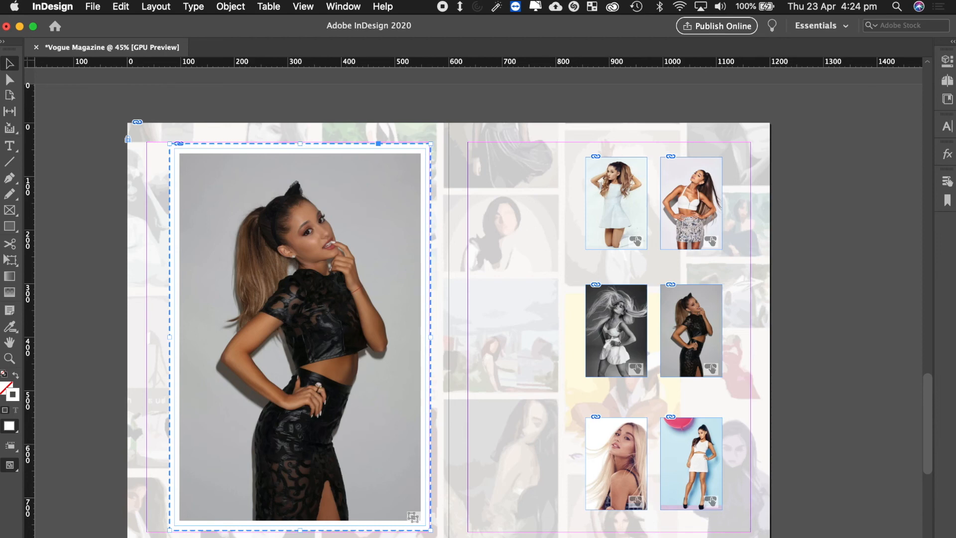
# Show the Object States panel, preview States 1–4 of the Image Gallery, and return to State 1.
pyautogui.click(344, 6)
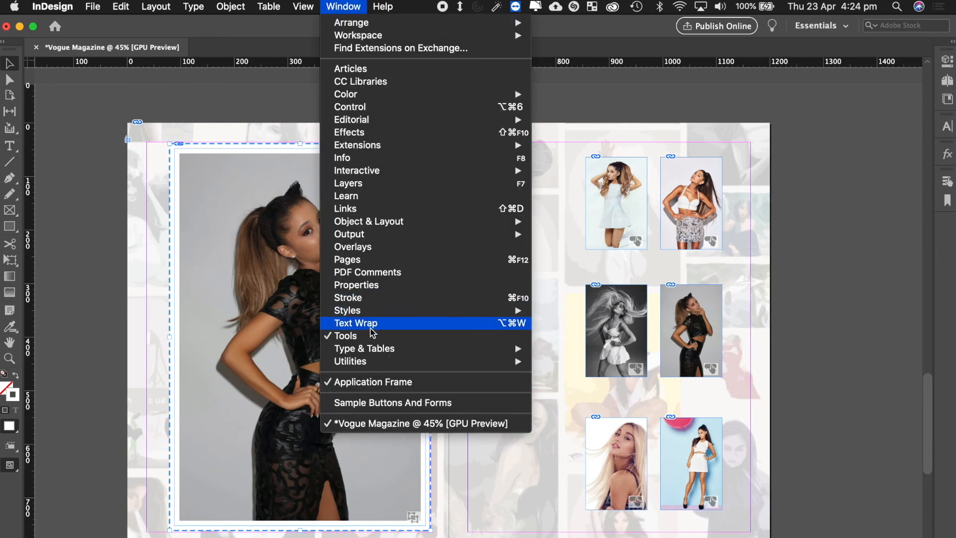
pyautogui.moveTo(420, 178)
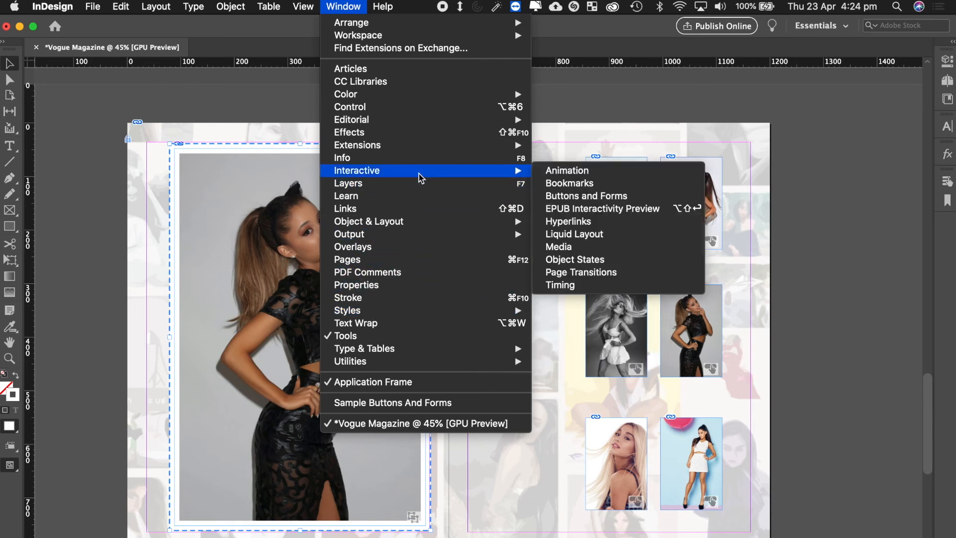
pyautogui.click(590, 262)
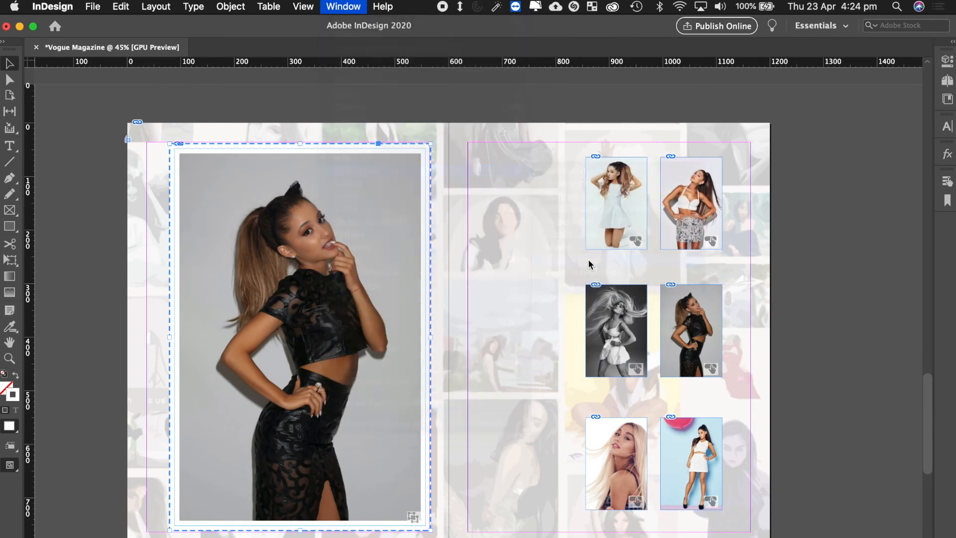
pyautogui.click(496, 206)
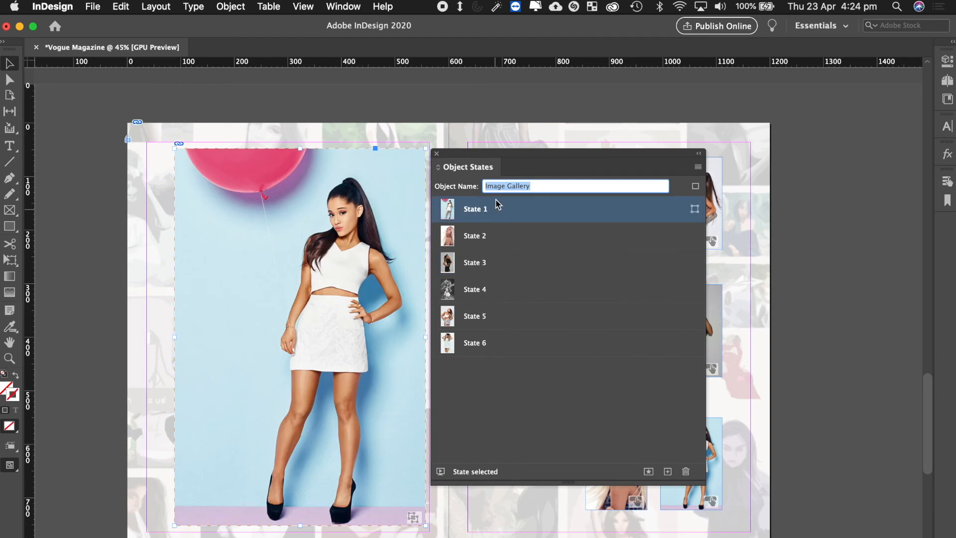
pyautogui.moveTo(508, 156); pyautogui.dragTo(535, 160)
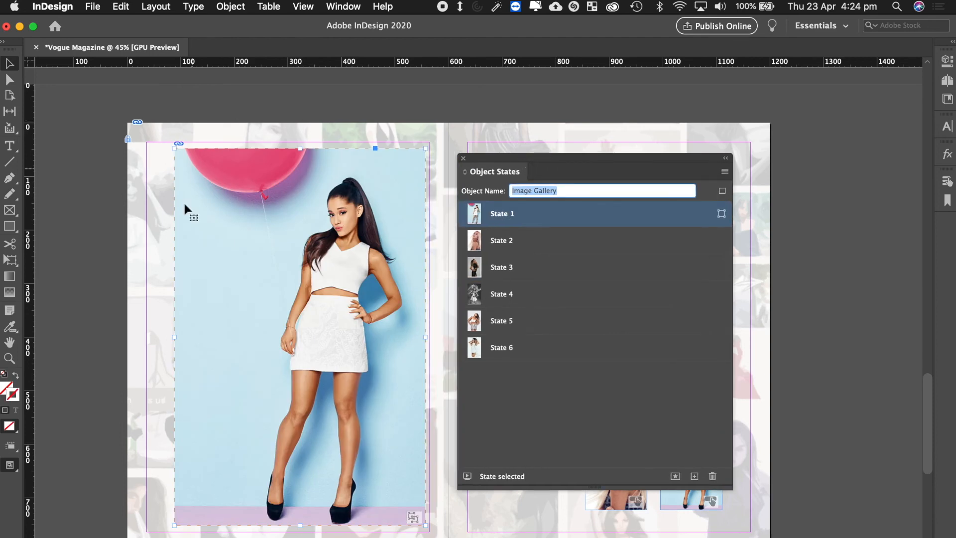
pyautogui.click(537, 243)
pyautogui.click(527, 266)
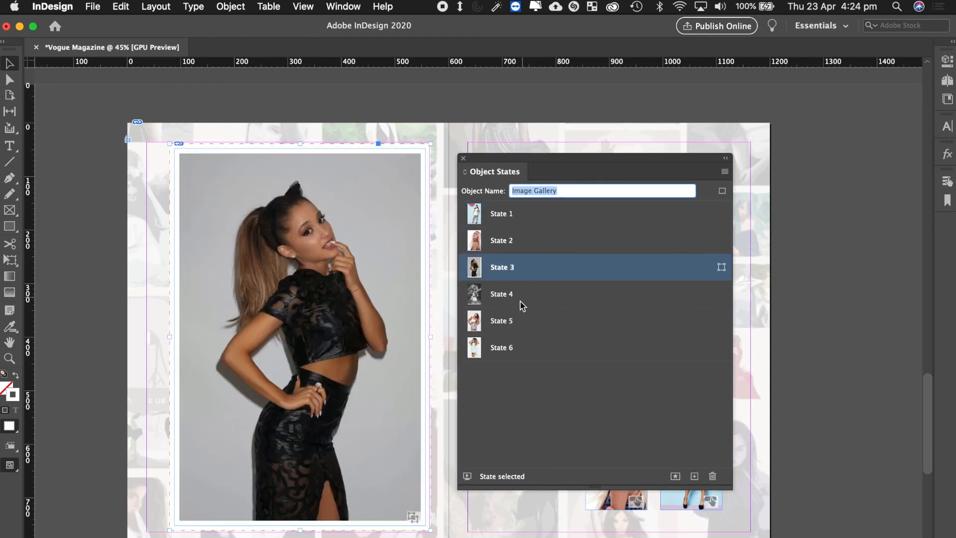
pyautogui.click(520, 301)
pyautogui.click(520, 222)
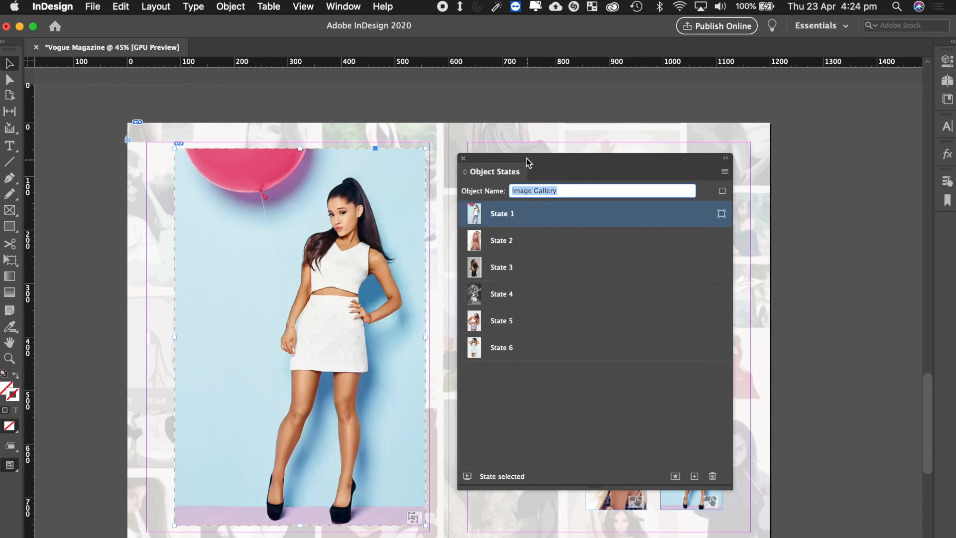
pyautogui.moveTo(526, 159); pyautogui.dragTo(706, 125)
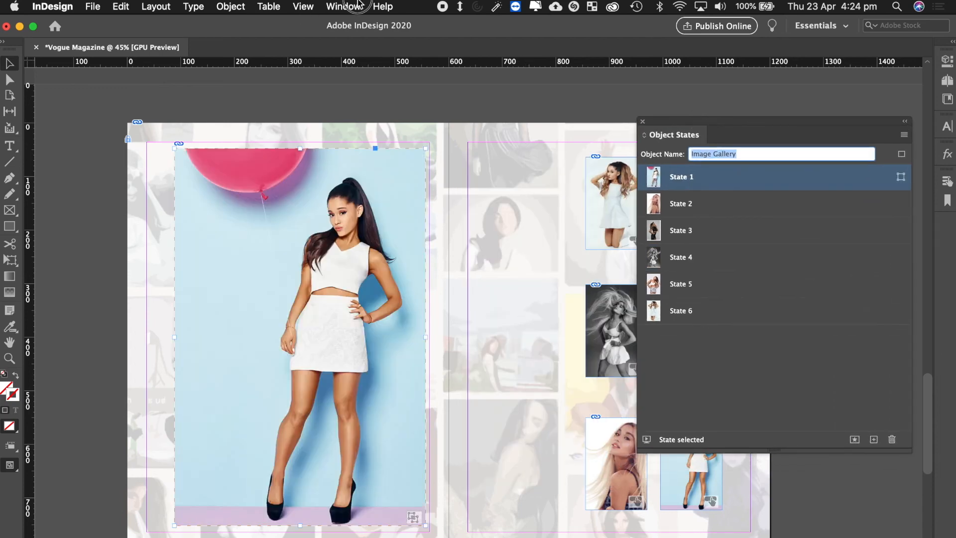
# Reopen the Stroke panel for State 1 and arrange it beside the Object States panel.
pyautogui.click(343, 7)
pyautogui.click(361, 298)
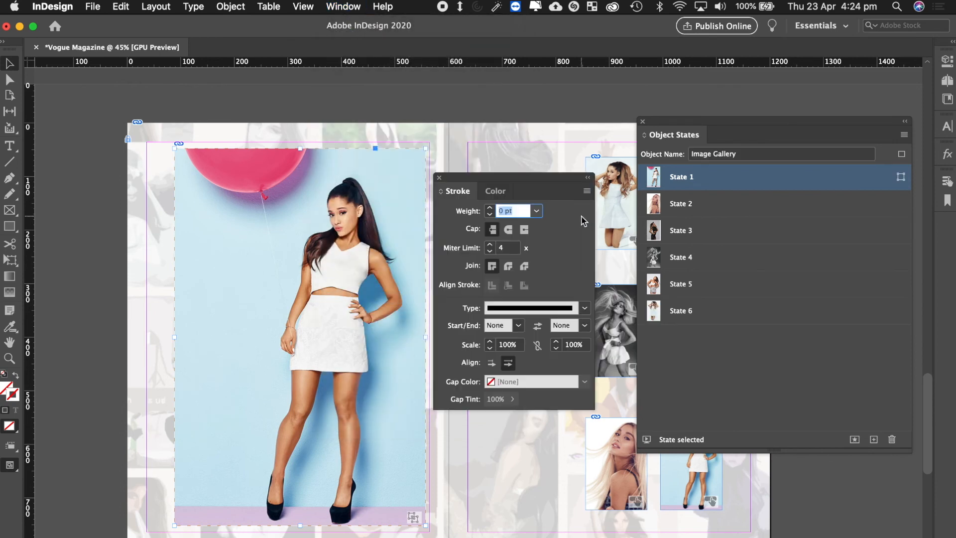
pyautogui.moveTo(523, 182); pyautogui.dragTo(522, 167)
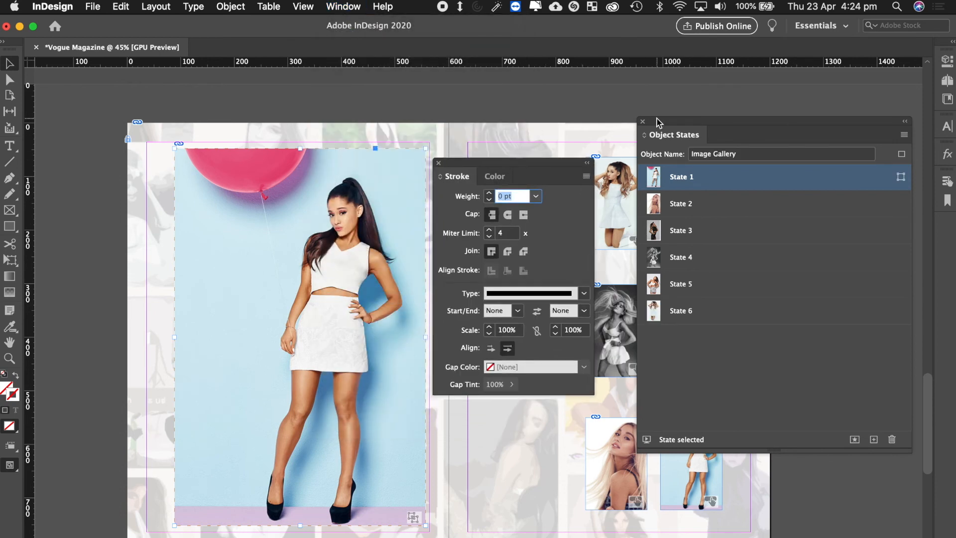
pyautogui.moveTo(660, 124); pyautogui.dragTo(619, 163)
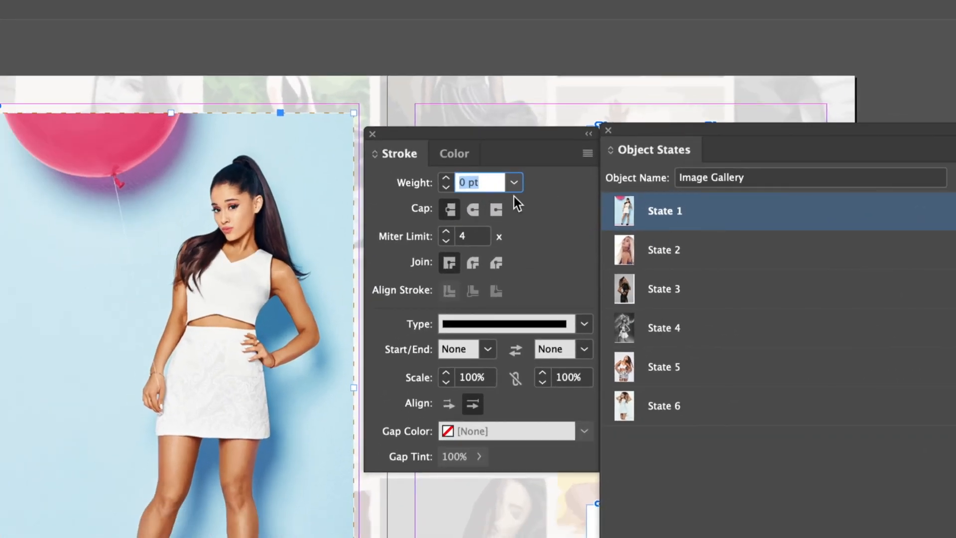
pyautogui.click(450, 154)
pyautogui.click(394, 154)
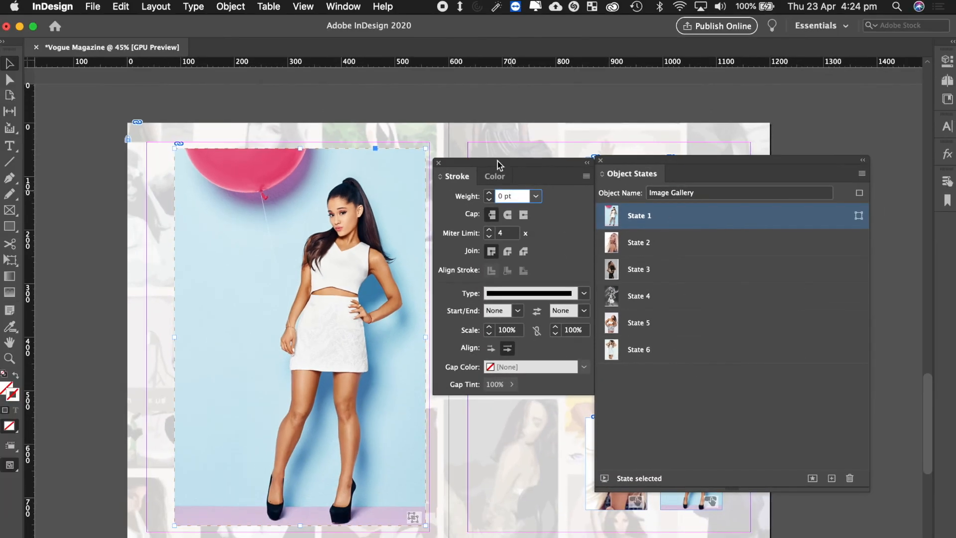
pyautogui.click(343, 6)
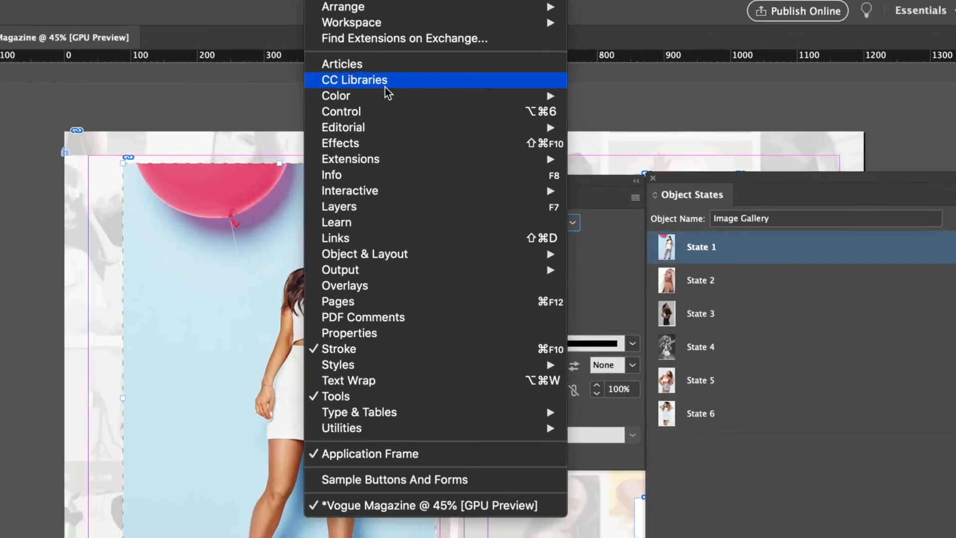
pyautogui.moveTo(384, 94)
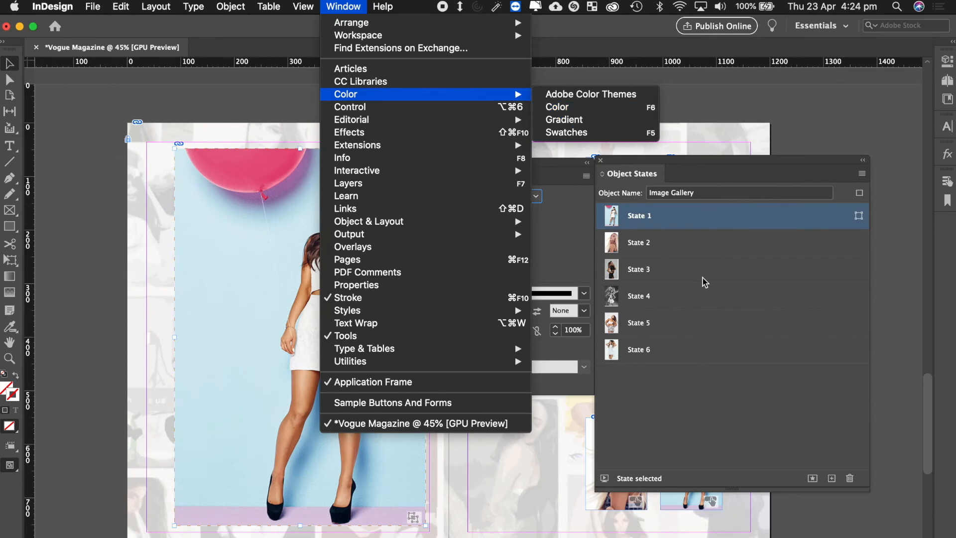
pyautogui.click(818, 200)
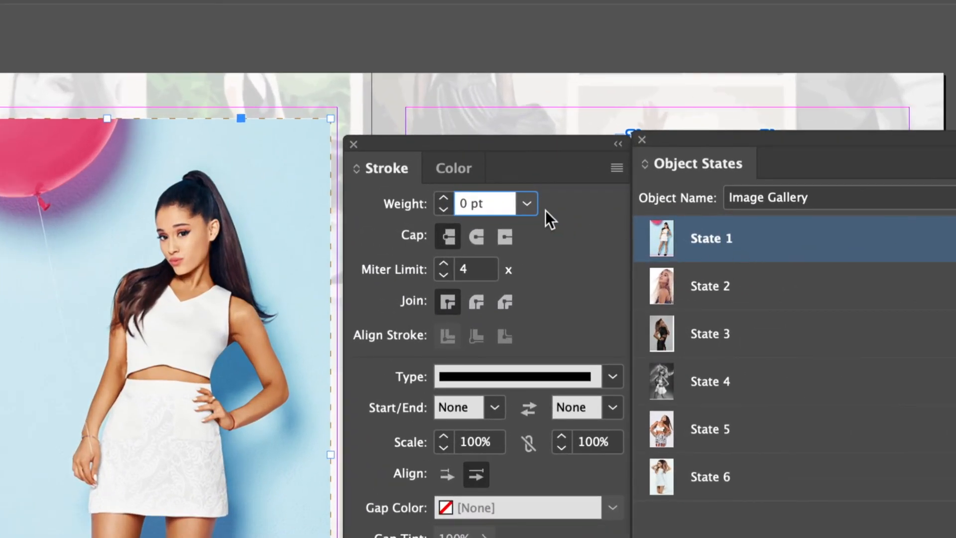
# Give the State 1 balloon photo an 18 pt white border.
pyautogui.doubleClick(500, 198)
pyautogui.write('18')
pyautogui.press('Return')
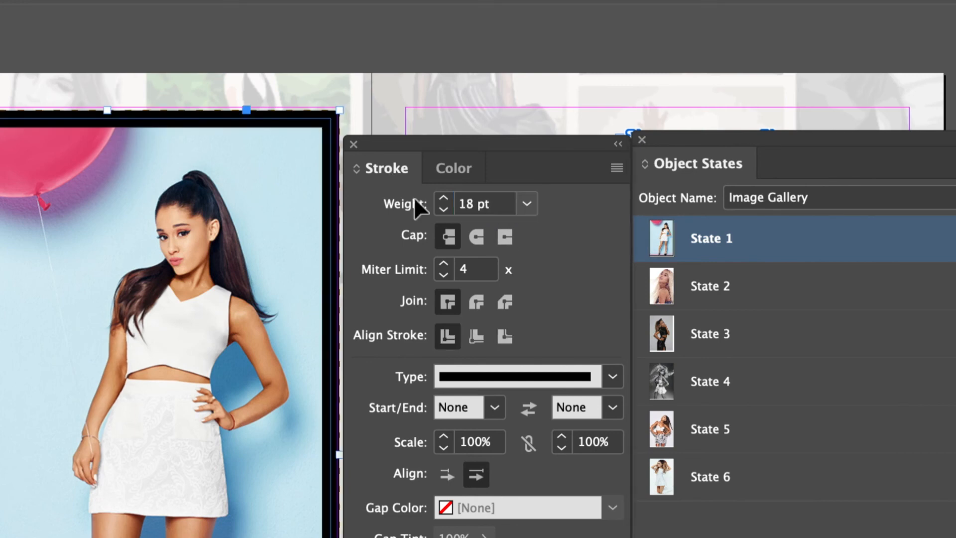
pyautogui.click(444, 168)
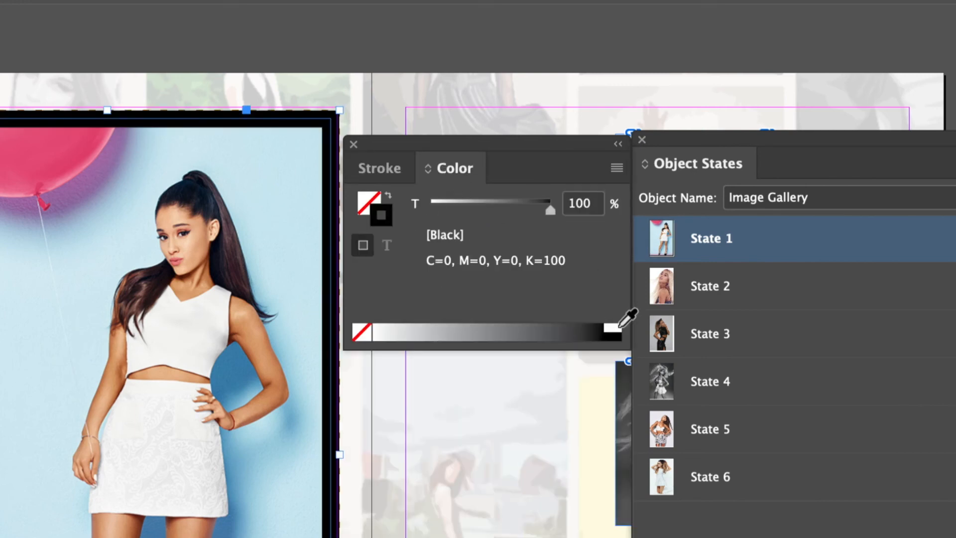
pyautogui.click(619, 328)
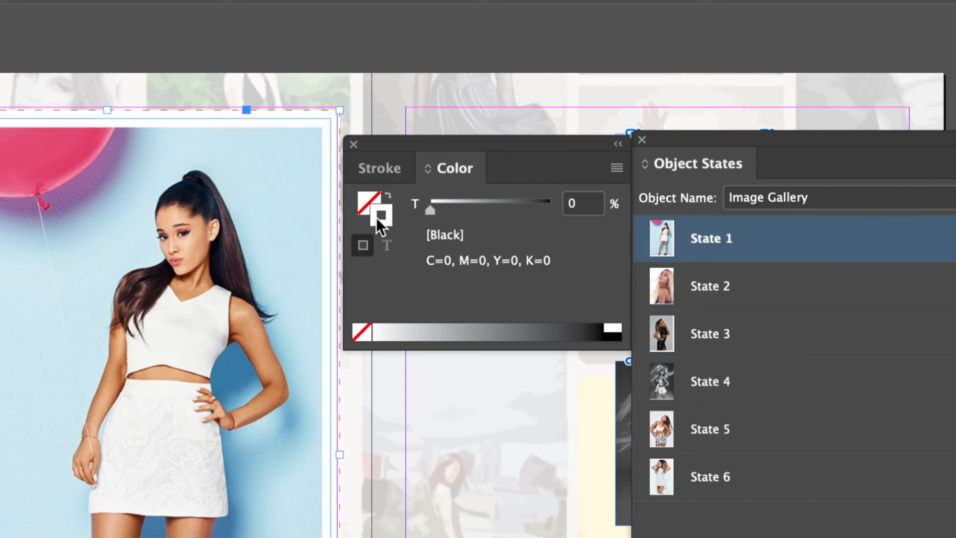
# Apply the same 18 pt white border to the State 2 photo.
pyautogui.click(718, 299)
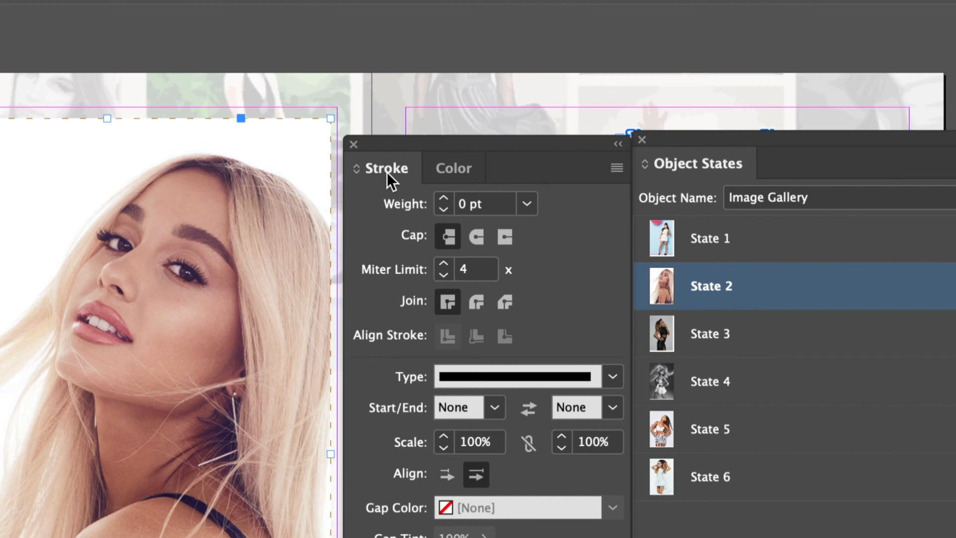
pyautogui.click(486, 203)
pyautogui.write('18')
pyautogui.press('Return')
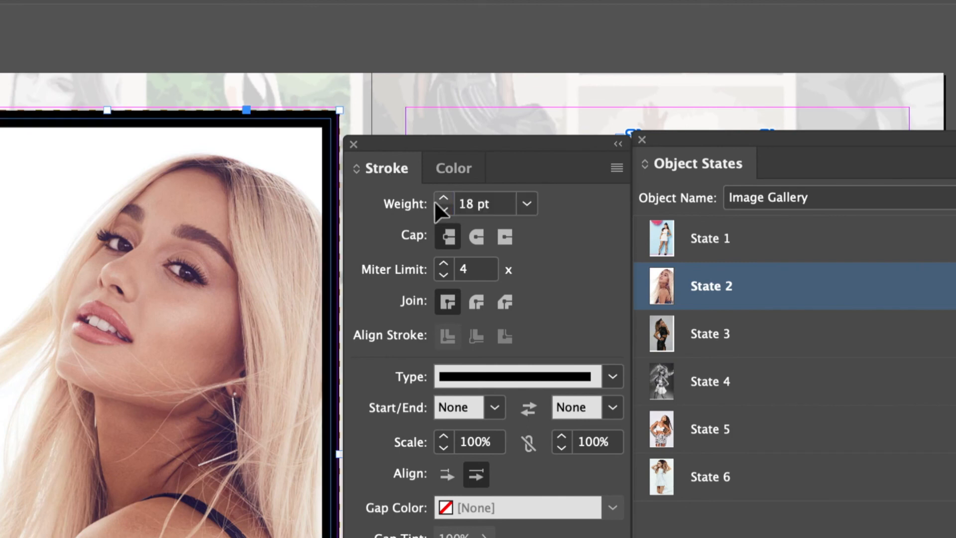
pyautogui.click(461, 170)
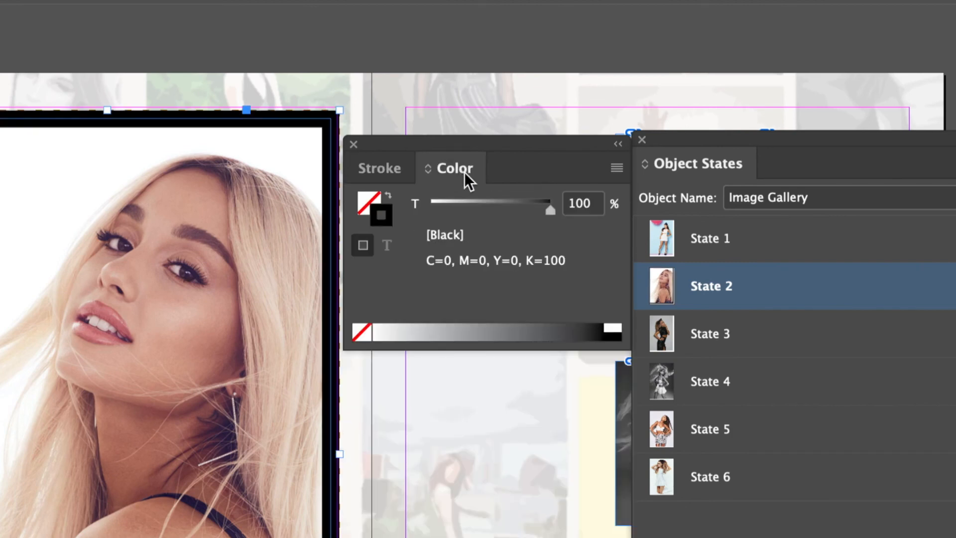
pyautogui.click(614, 327)
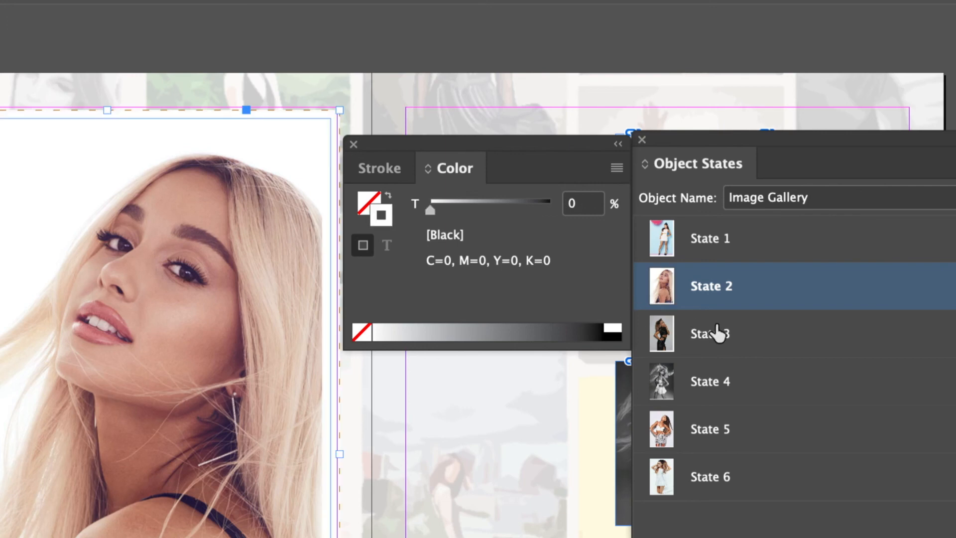
# Move past State 3 and give the State 4 photo an 18 pt white border.
pyautogui.click(717, 333)
pyautogui.click(383, 169)
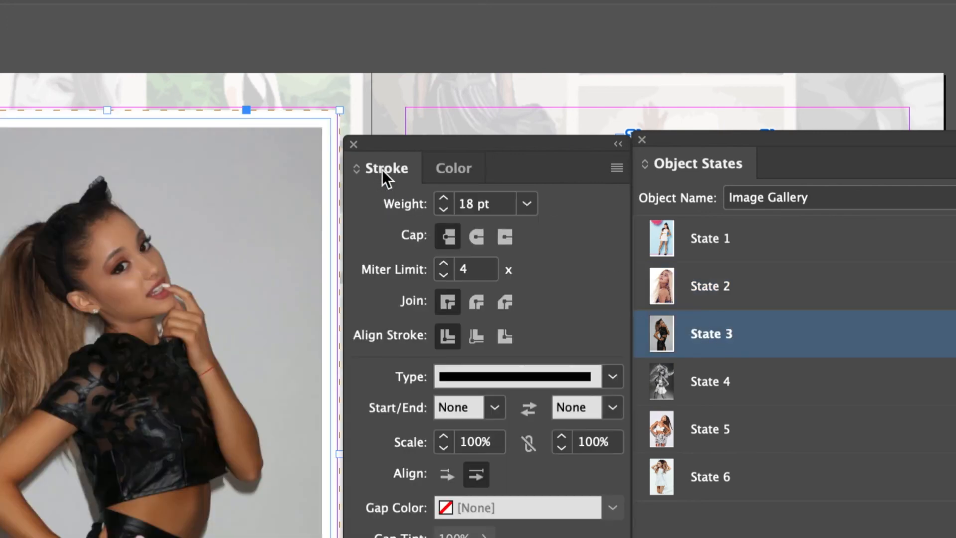
pyautogui.click(712, 381)
pyautogui.moveTo(485, 201); pyautogui.dragTo(440, 207)
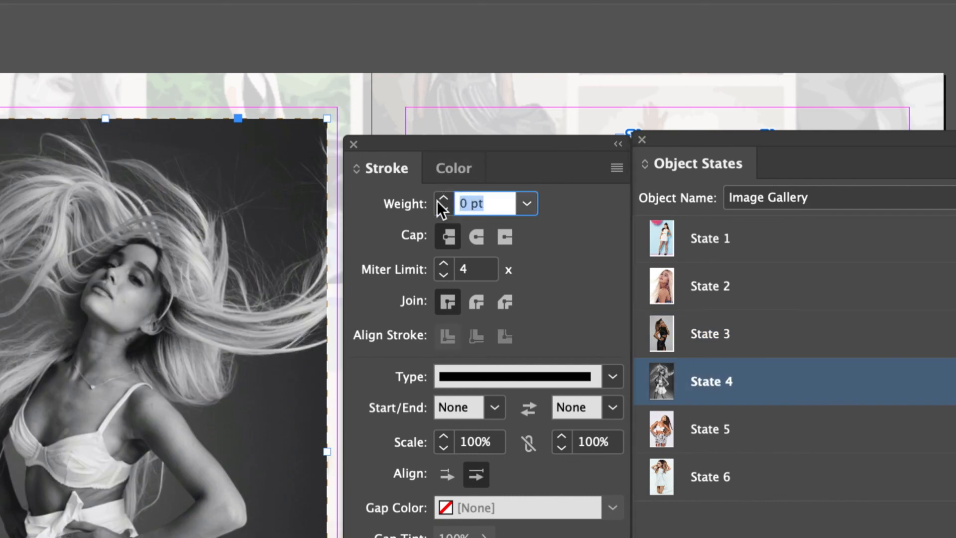
pyautogui.write('18')
pyautogui.press('Return')
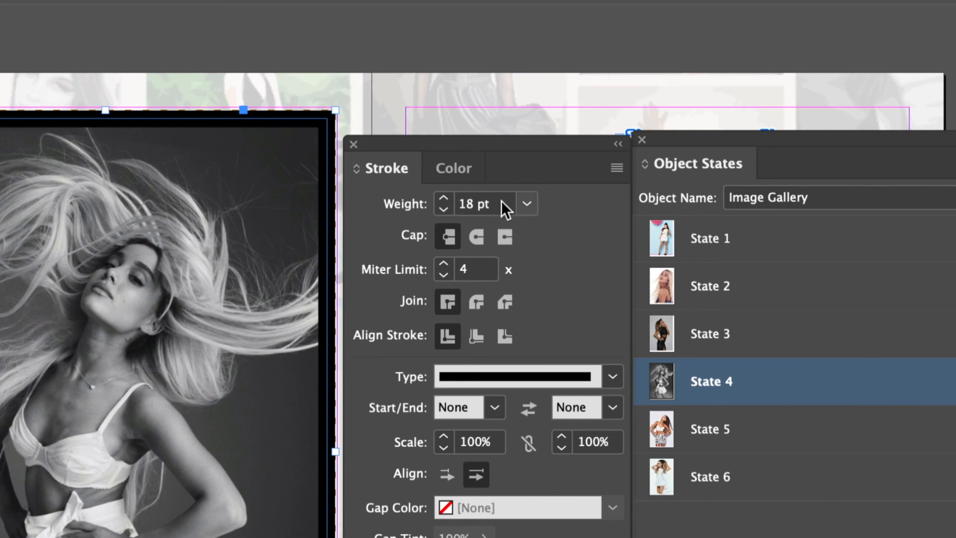
pyautogui.click(465, 168)
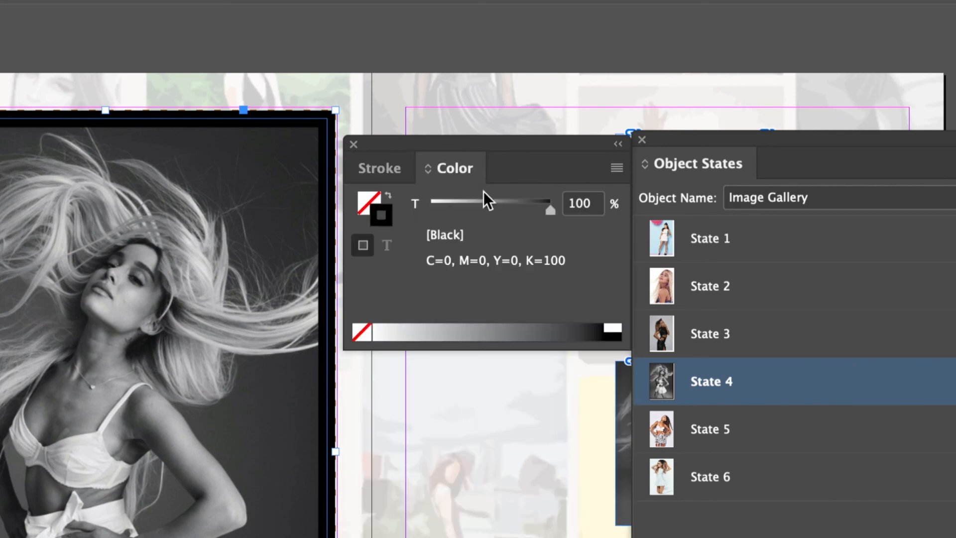
pyautogui.click(611, 330)
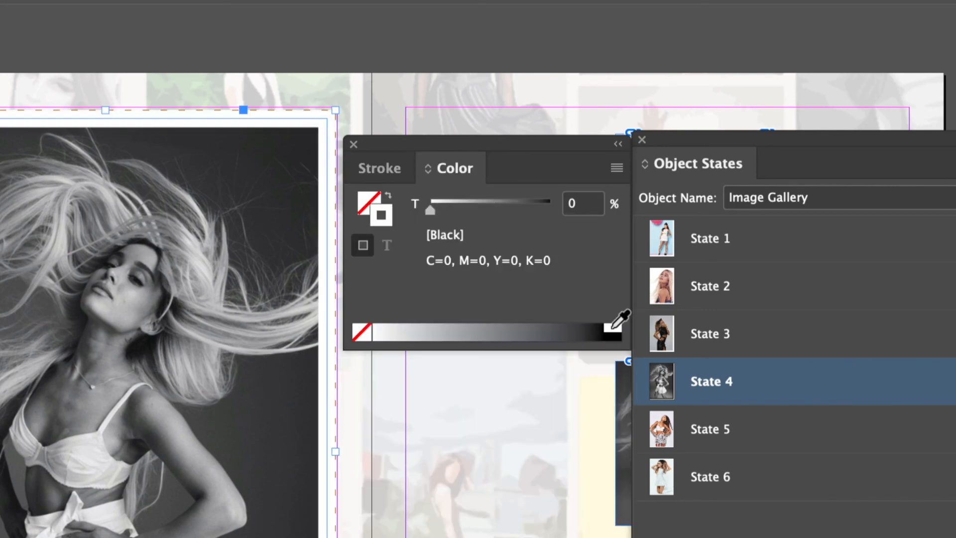
# Give the State 5 photo an 18 pt white border.
pyautogui.click(727, 428)
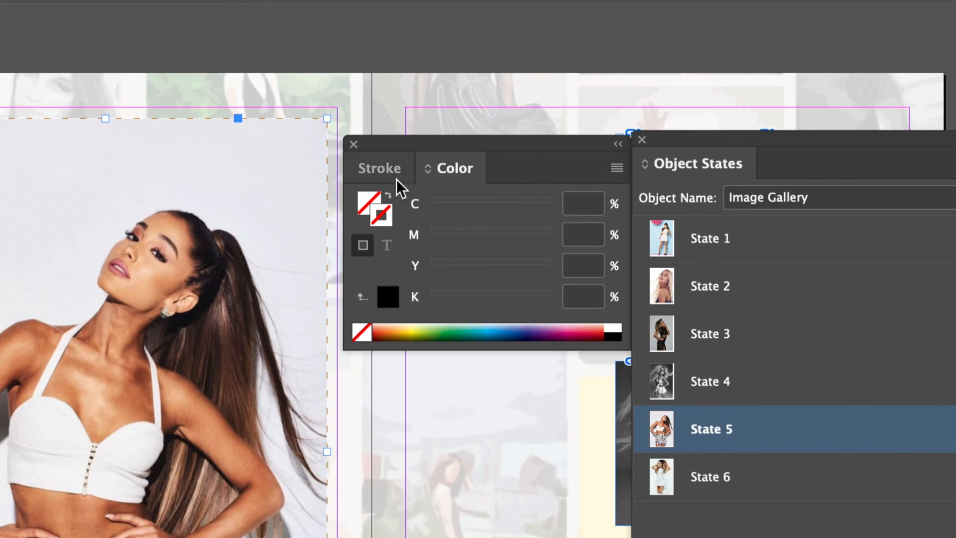
pyautogui.click(387, 172)
pyautogui.tripleClick(452, 202)
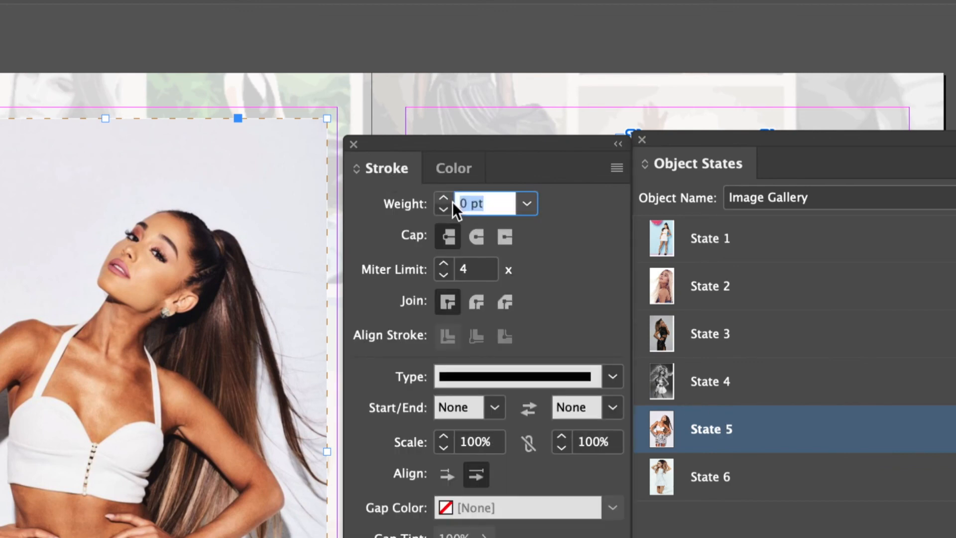
pyautogui.write('18')
pyautogui.press('Return')
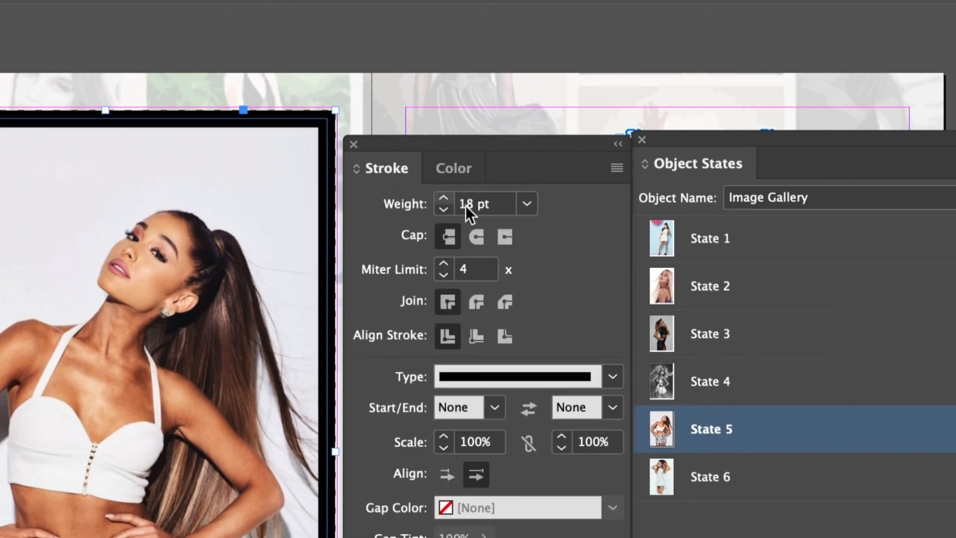
pyautogui.click(460, 171)
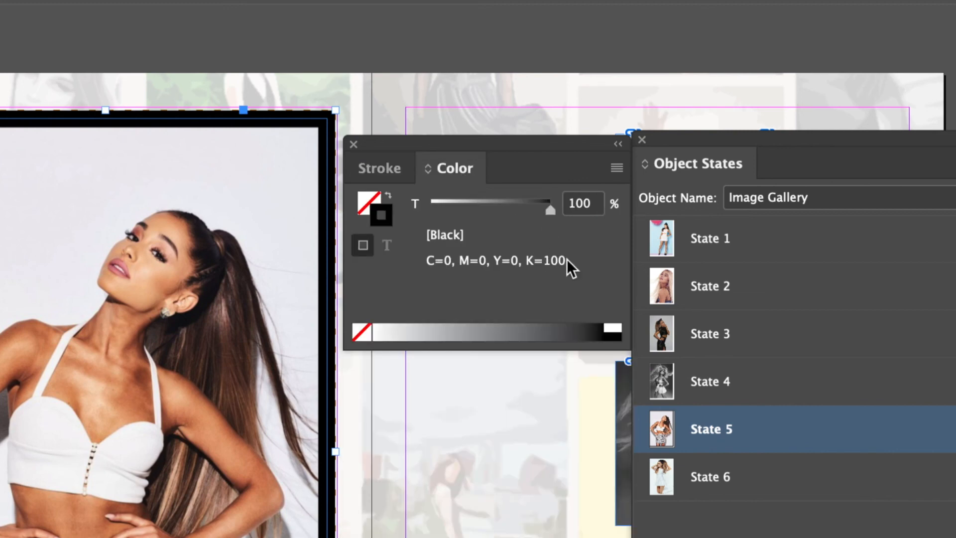
pyautogui.click(612, 327)
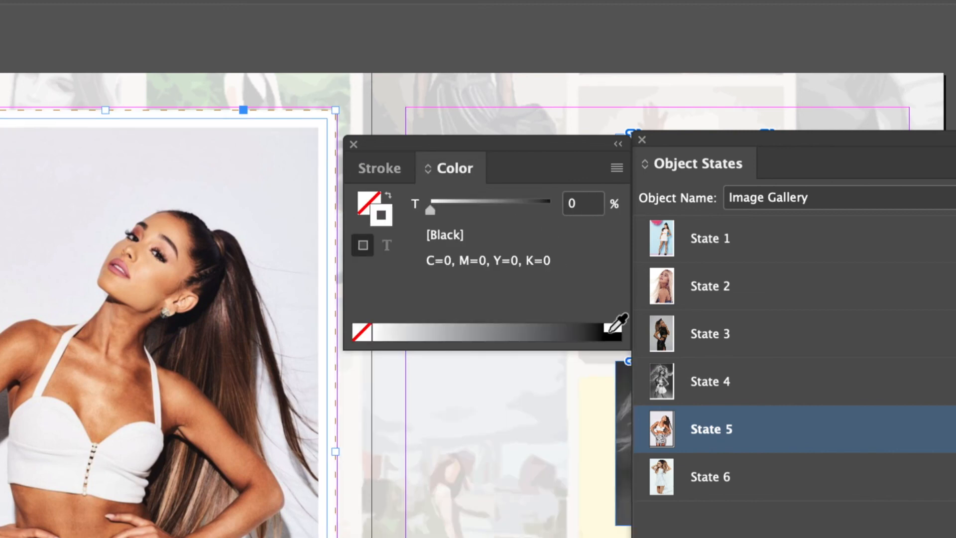
# Give the State 6 photo an 18 pt white border and close the Stroke and Object States panels.
pyautogui.click(669, 474)
pyautogui.click(403, 171)
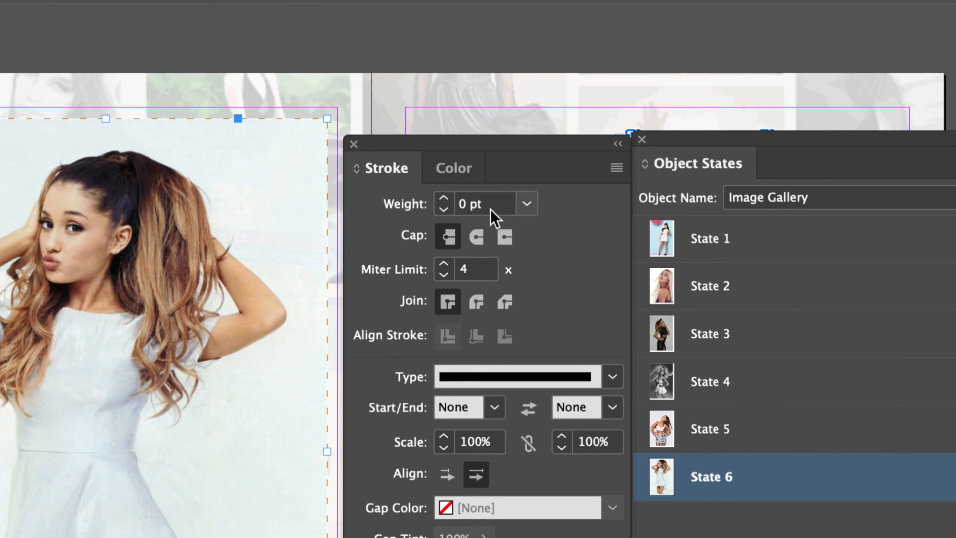
pyautogui.click(400, 208)
pyautogui.write('18')
pyautogui.press('Return')
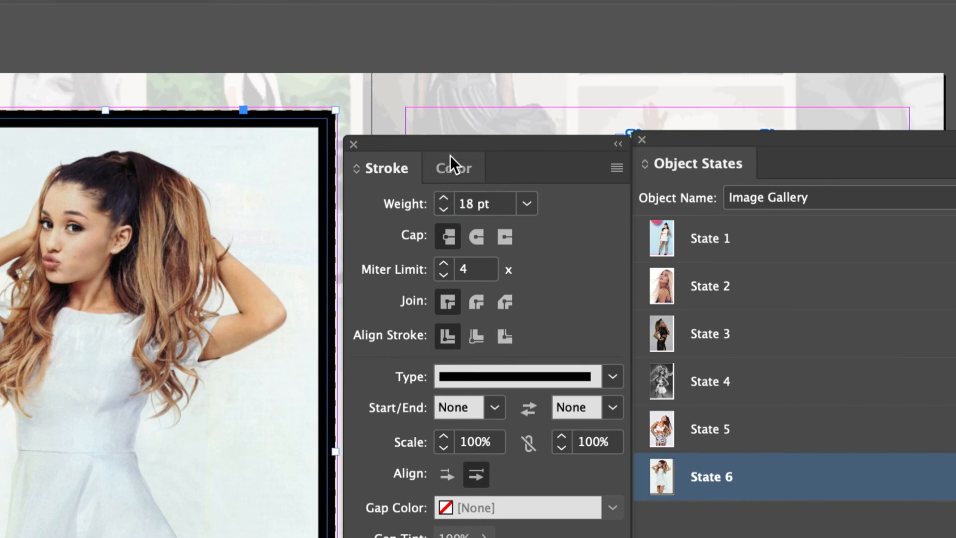
pyautogui.click(451, 159)
pyautogui.click(613, 327)
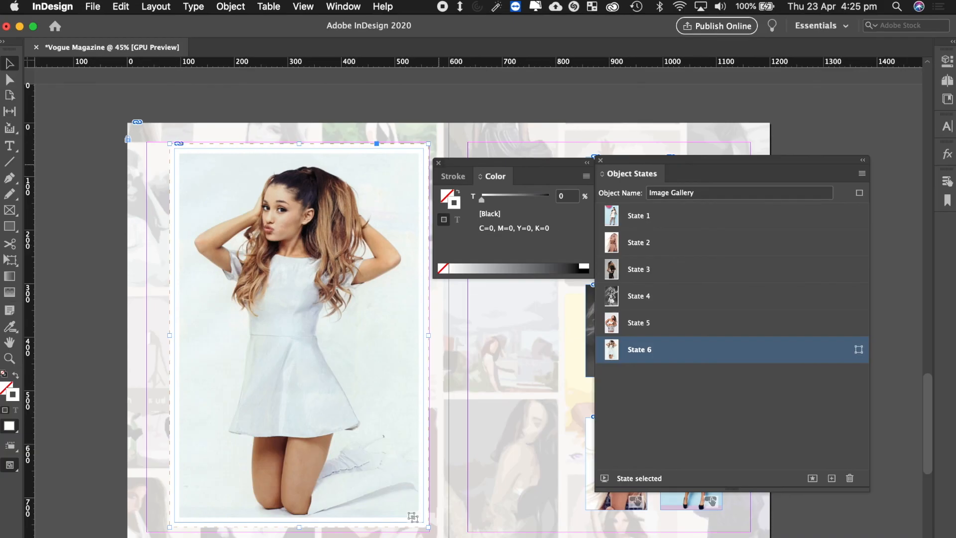
pyautogui.click(438, 163)
pyautogui.click(600, 160)
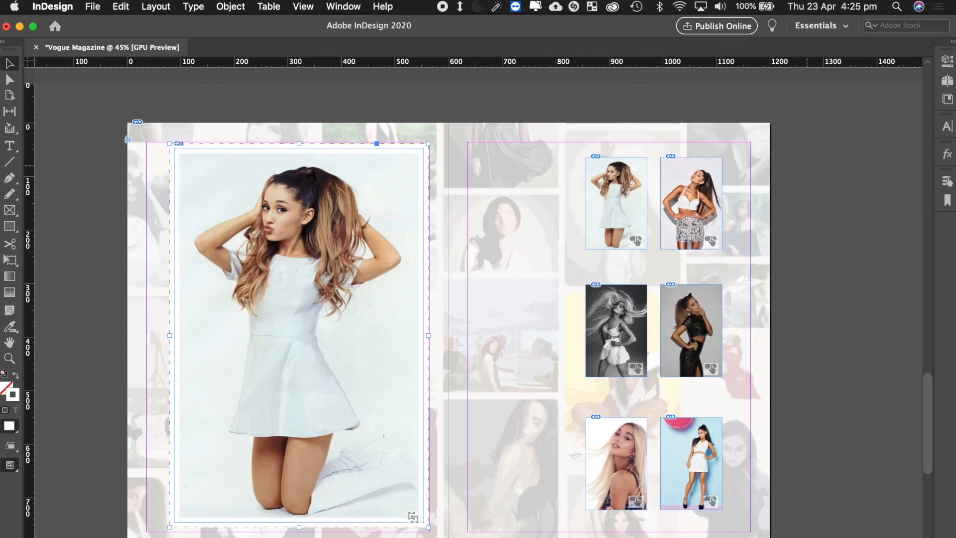
# Deselect all, publish as an update to Vogue Magazine Test, and view it on indd.adobe.com.
pyautogui.press('super+shift+a')
pyautogui.click(717, 26)
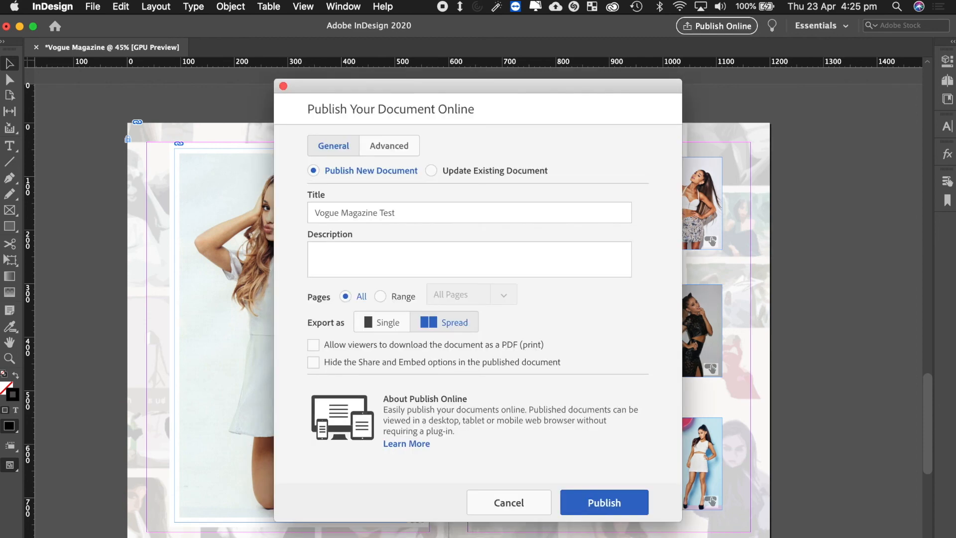
pyautogui.click(431, 170)
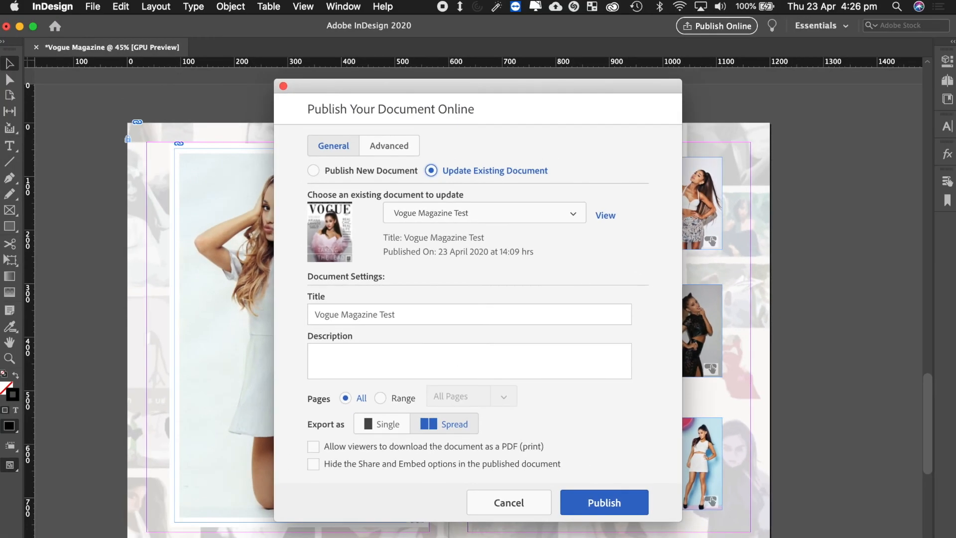
pyautogui.press('Return')
pyautogui.press('Return')
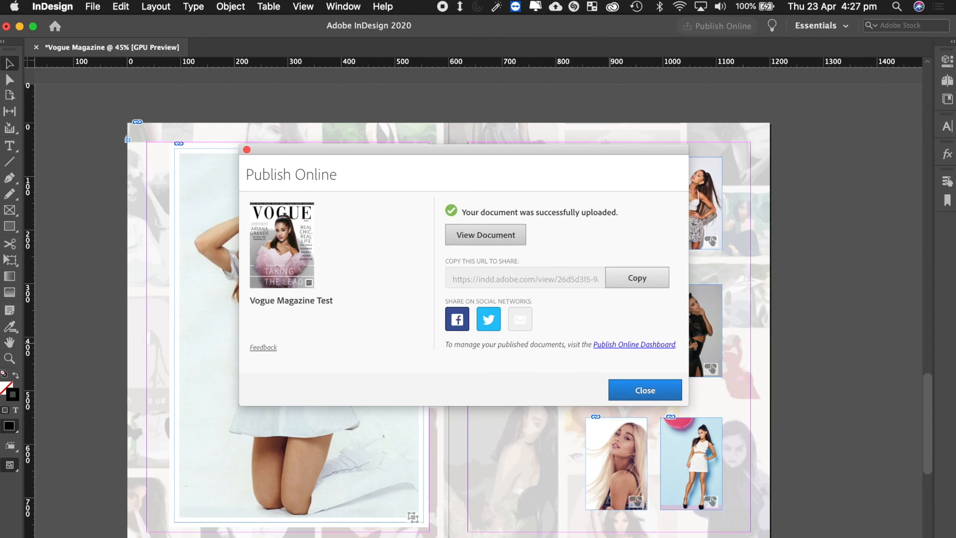
pyautogui.press('Tab')
pyautogui.press('Return')
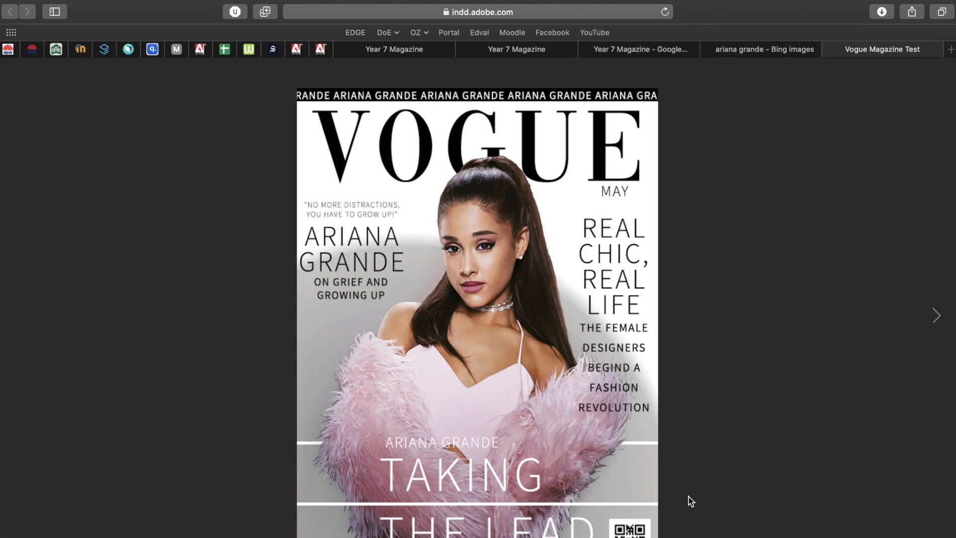
# Check the page 4 gallery spread, then page from the cover through contents, interview and photo spread.
pyautogui.moveTo(699, 526)
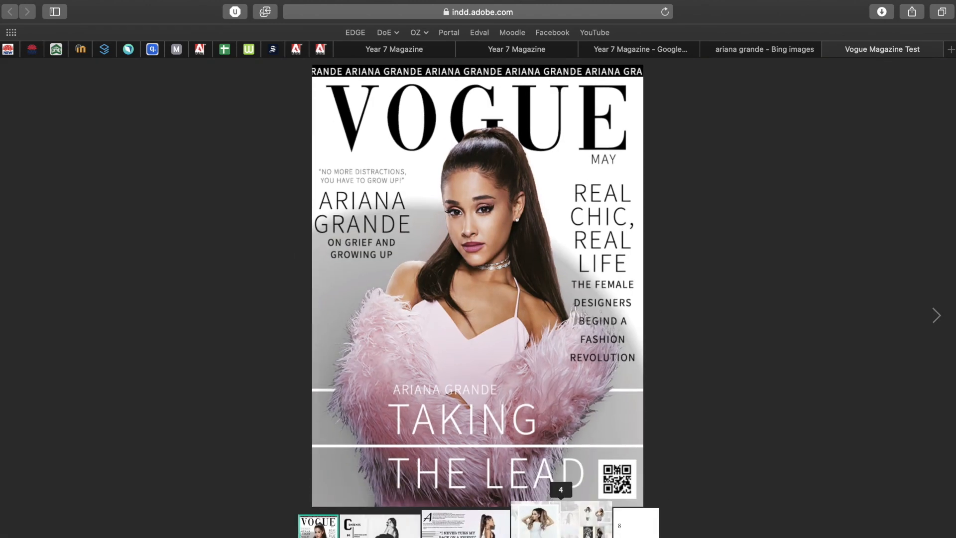
pyautogui.click(560, 491)
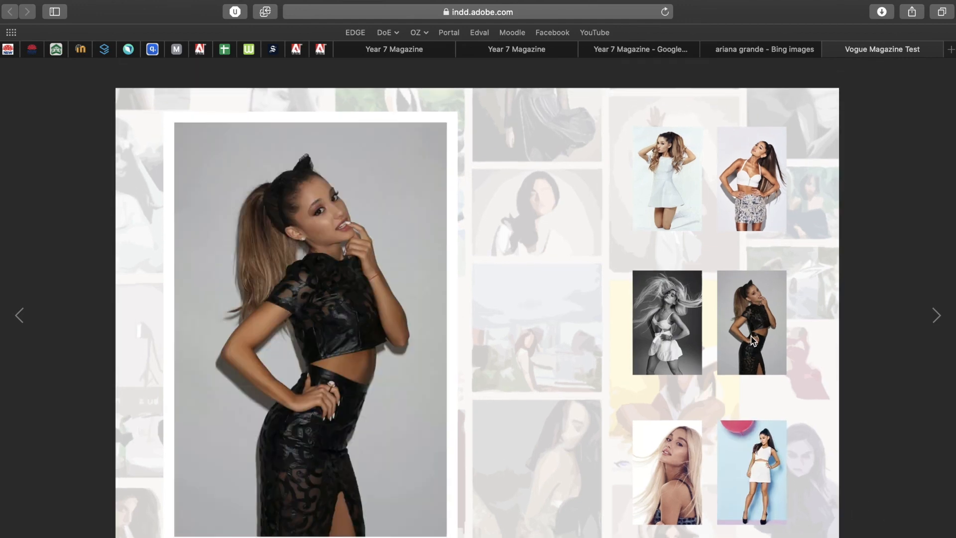
pyautogui.moveTo(687, 155)
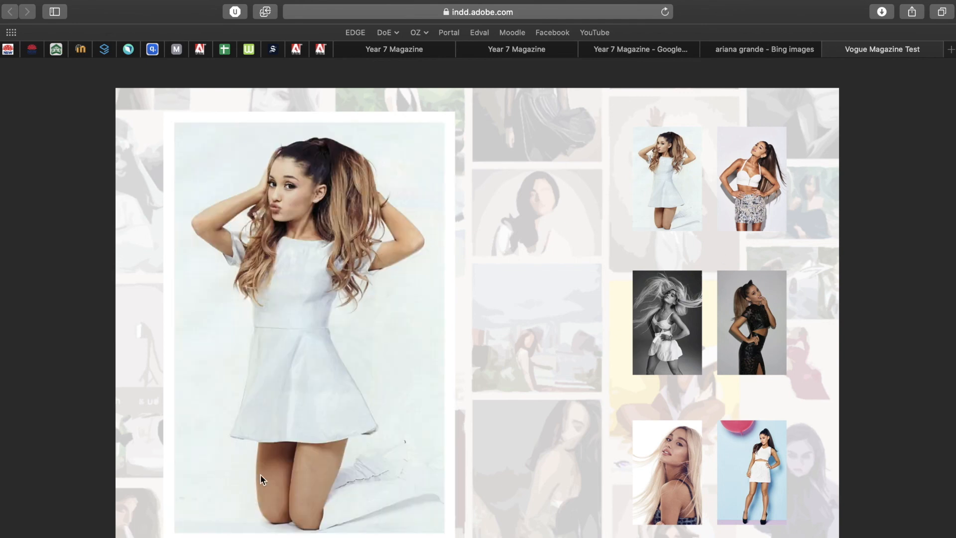
pyautogui.click(25, 321)
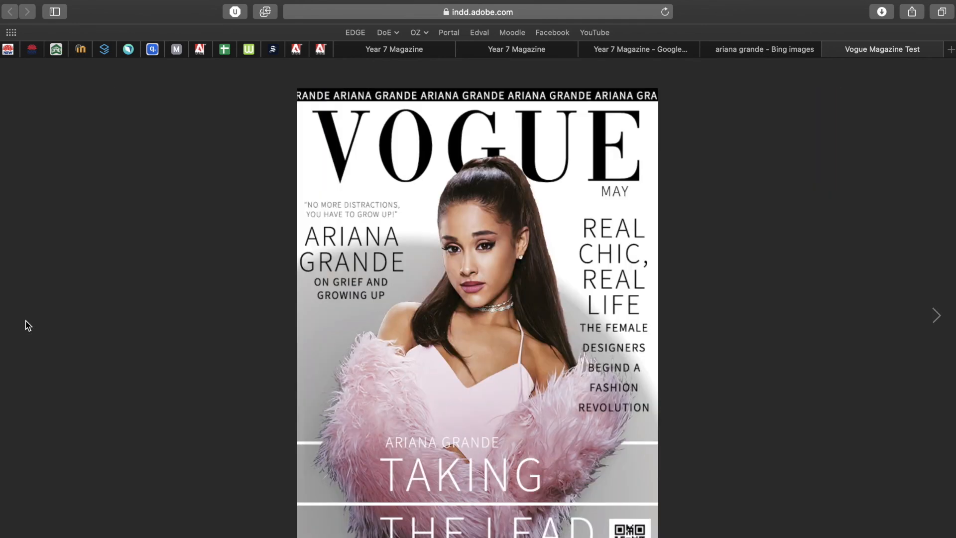
pyautogui.click(937, 316)
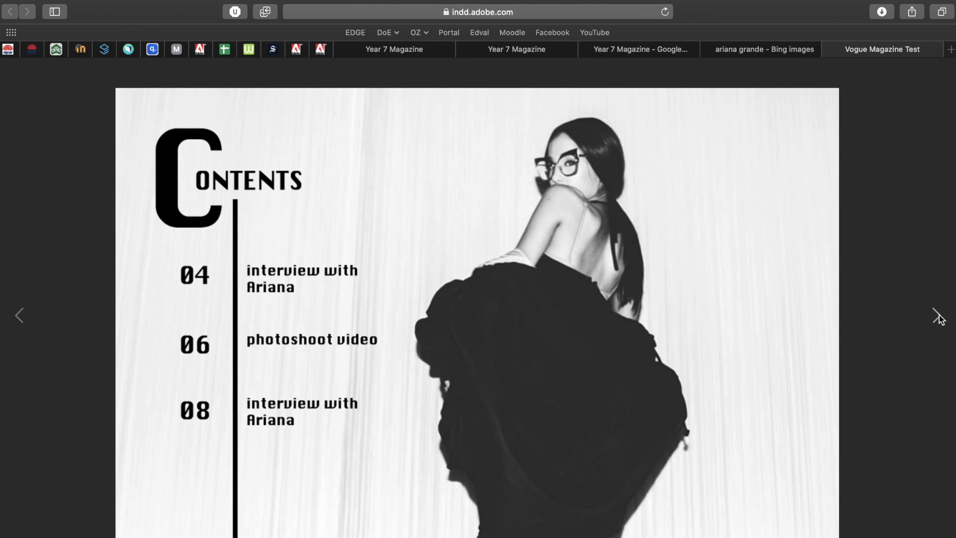
pyautogui.click(938, 316)
pyautogui.click(938, 315)
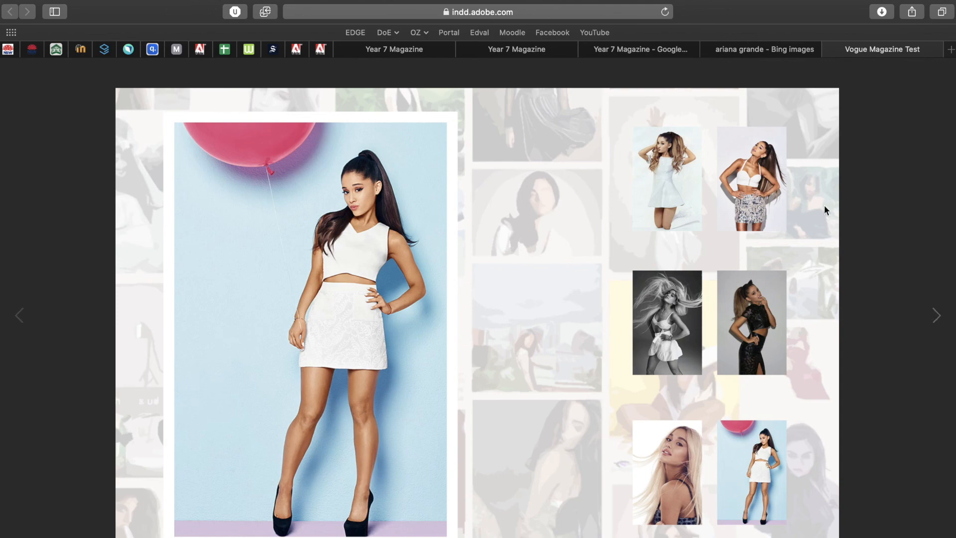
pyautogui.click(540, 52)
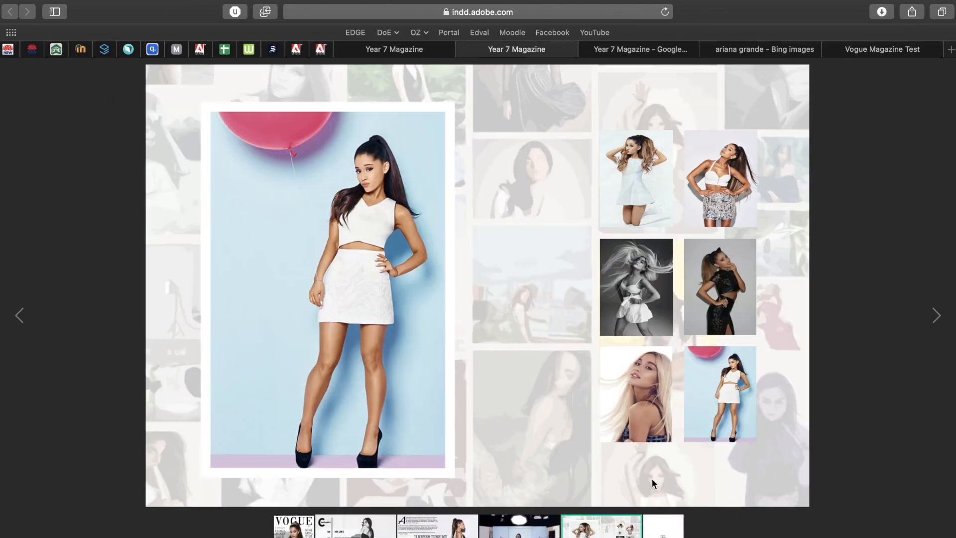
# Play the photoshoot video full screen and skip ahead through it.
pyautogui.click(519, 523)
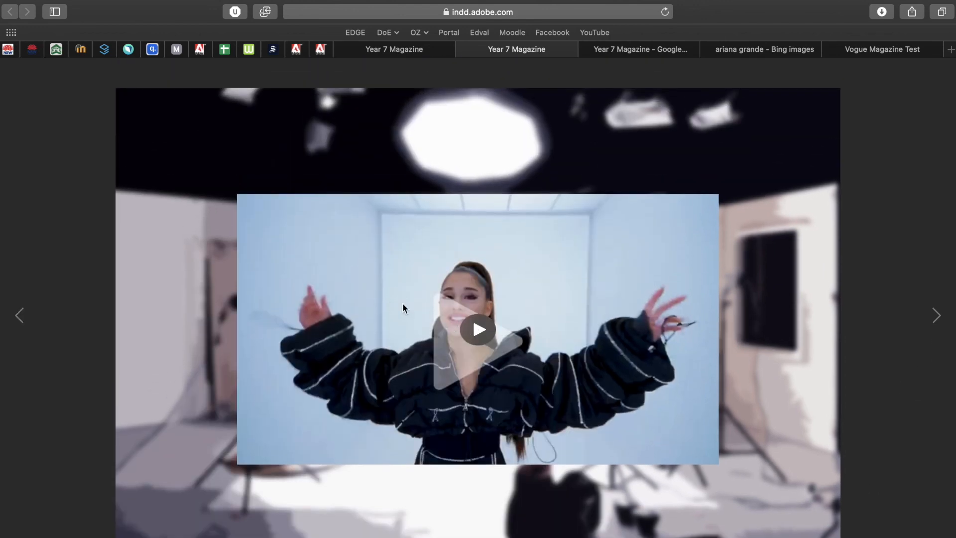
pyautogui.click(474, 322)
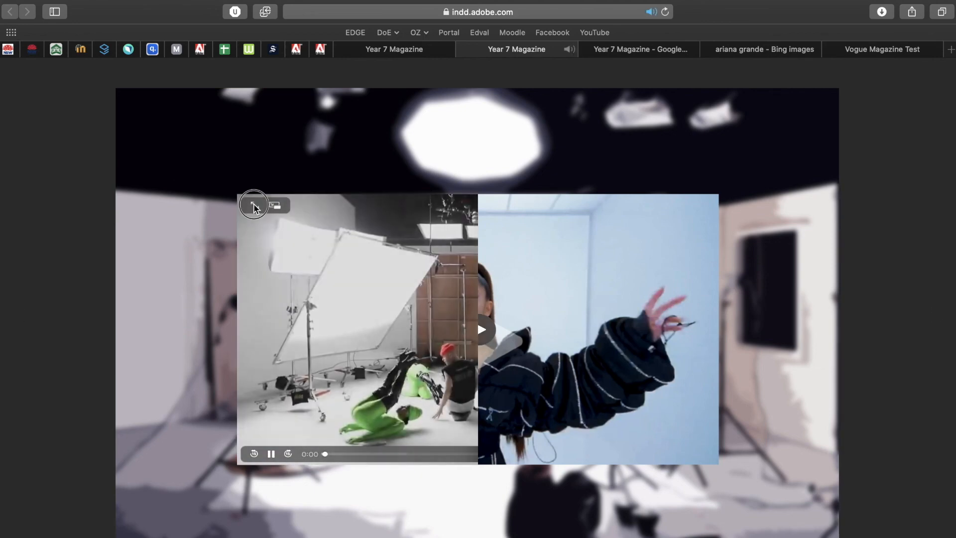
pyautogui.click(254, 206)
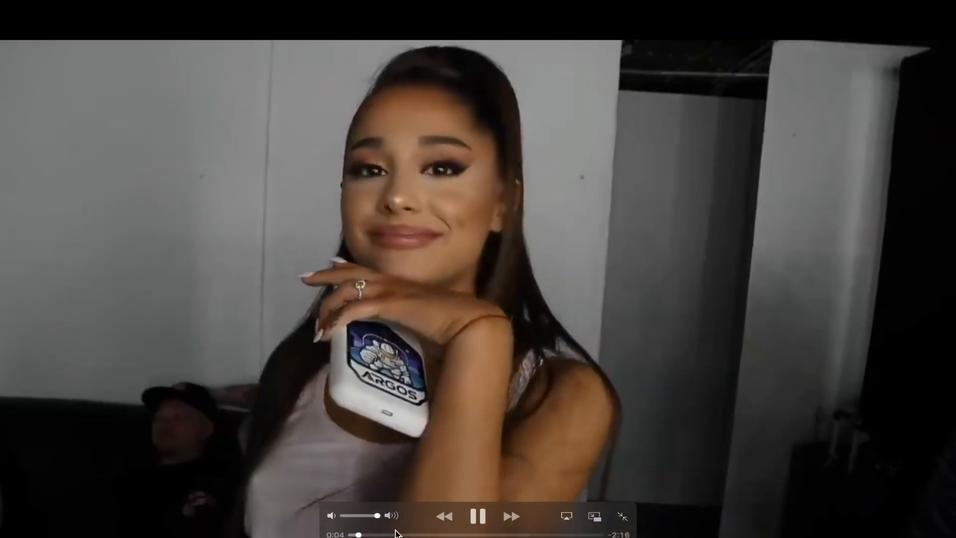
pyautogui.click(397, 535)
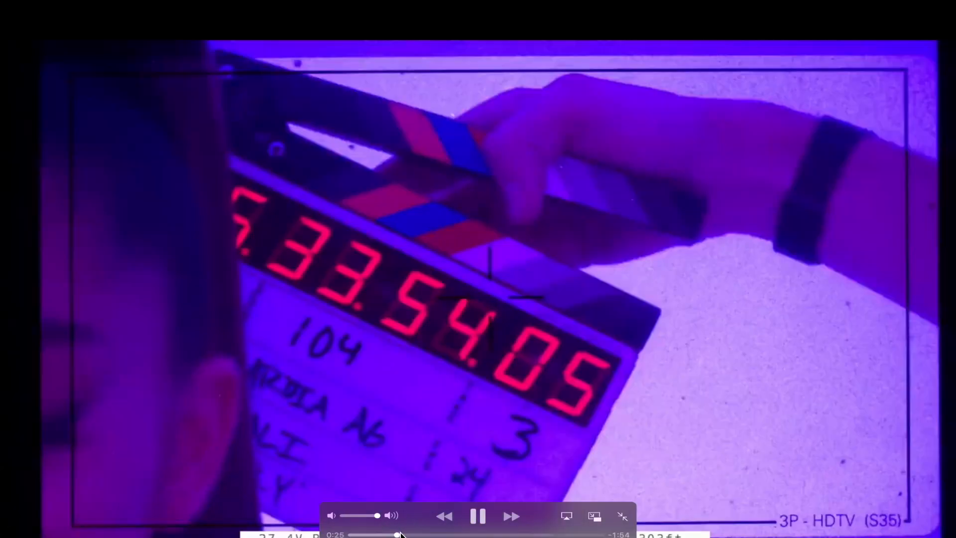
pyautogui.click(452, 534)
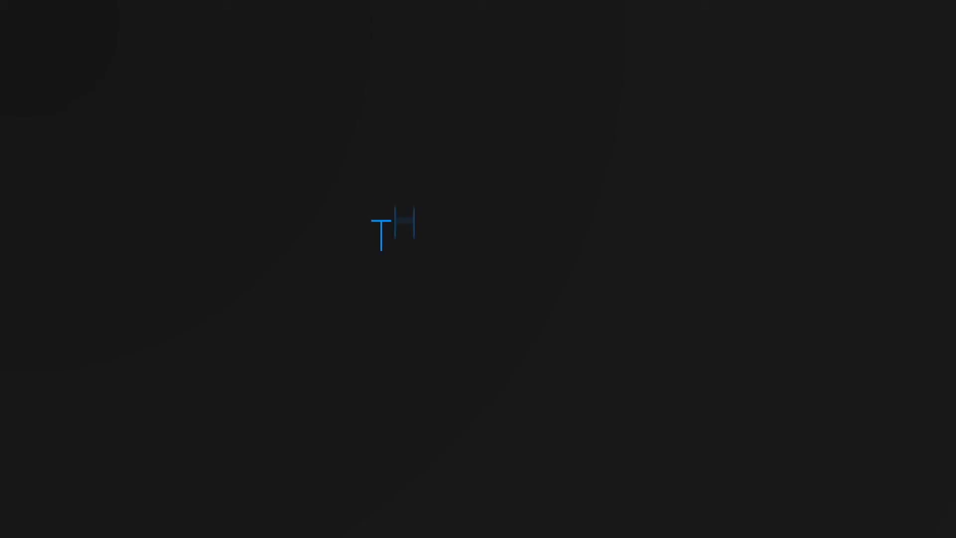